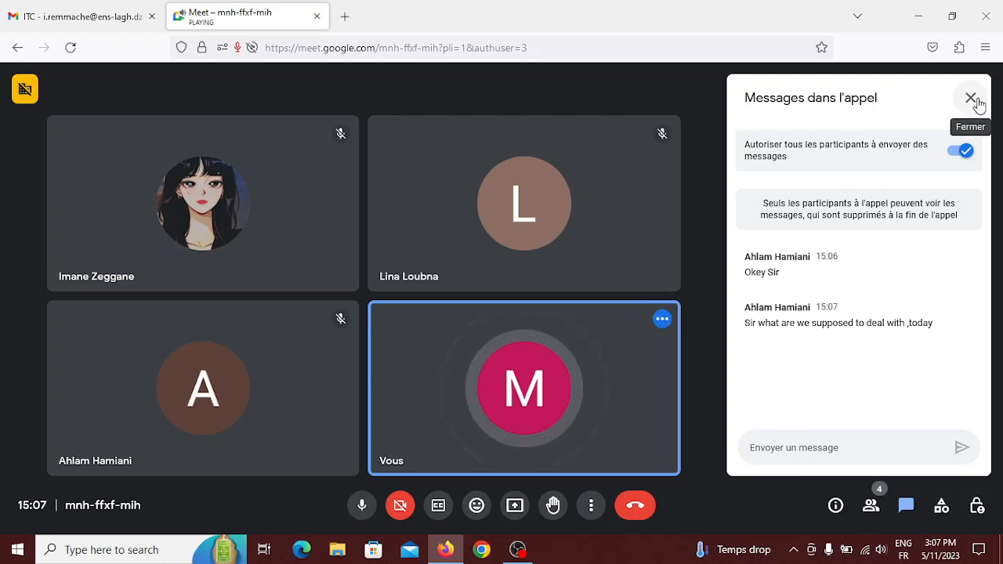
Close the Messages dans l'appel chat panel so the participant tiles fill the Meet view.
left_click(975, 100)
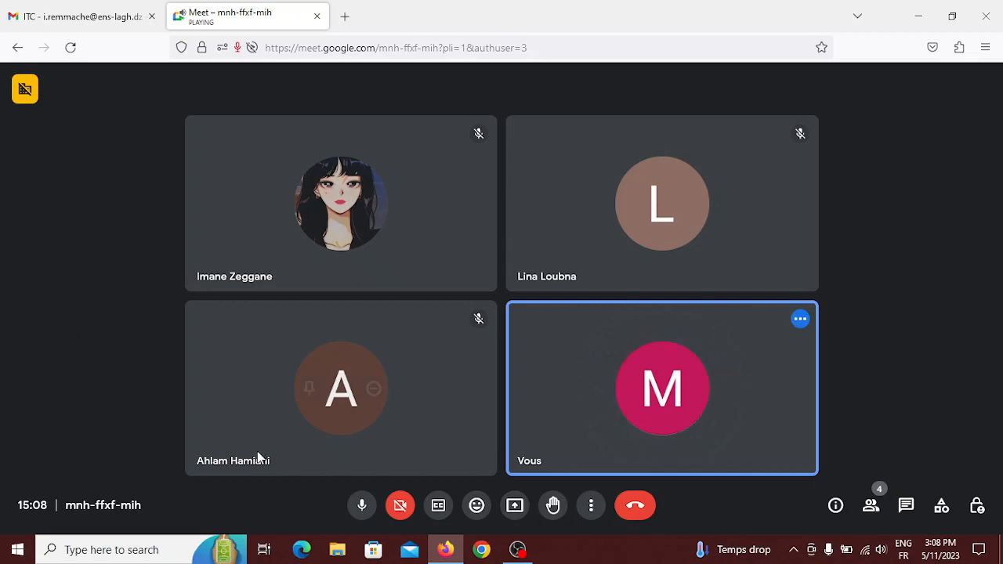
Present the entire screen to the Meet call, allowing the browser to share Entire screen.
left_click(515, 503)
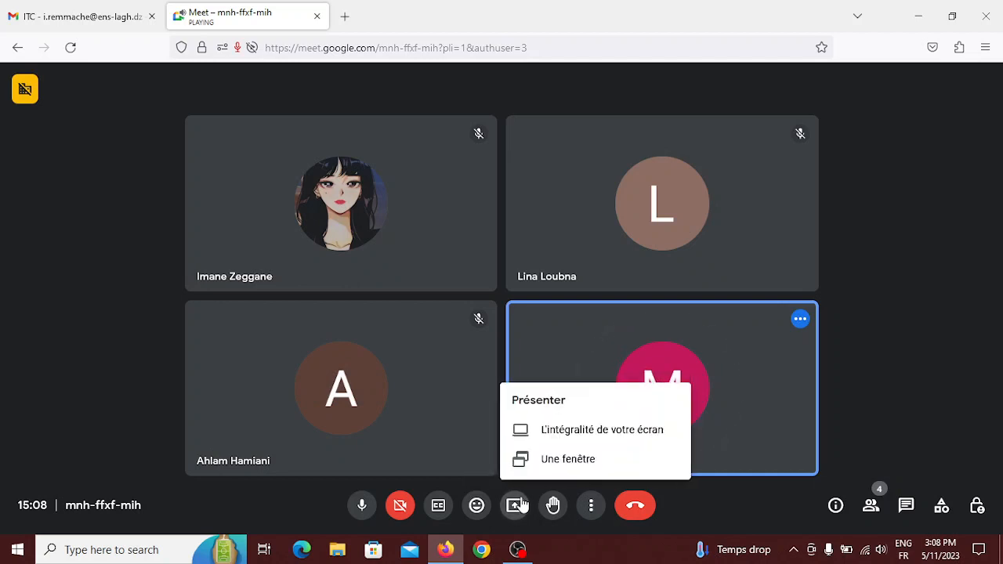
left_click(580, 431)
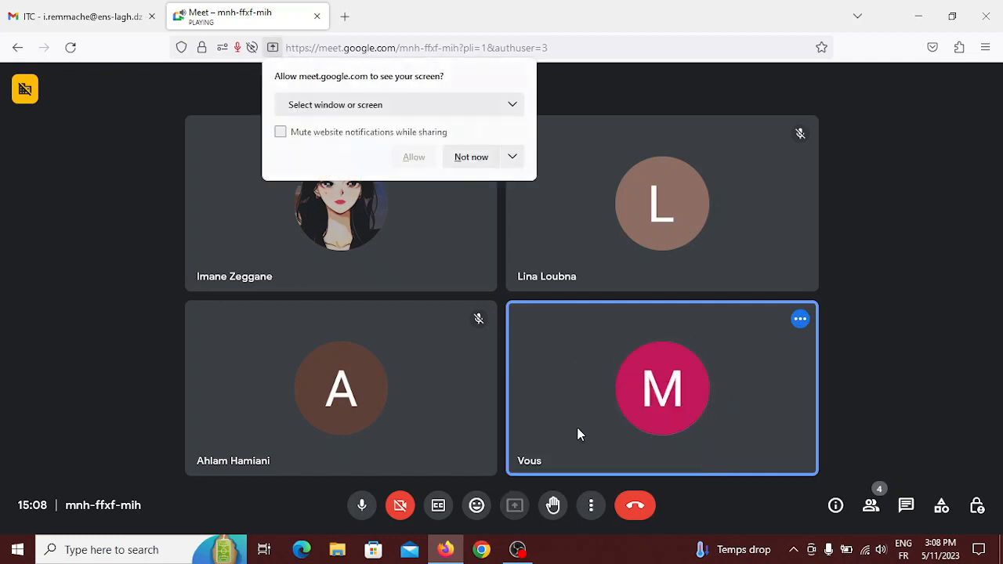
left_click(422, 106)
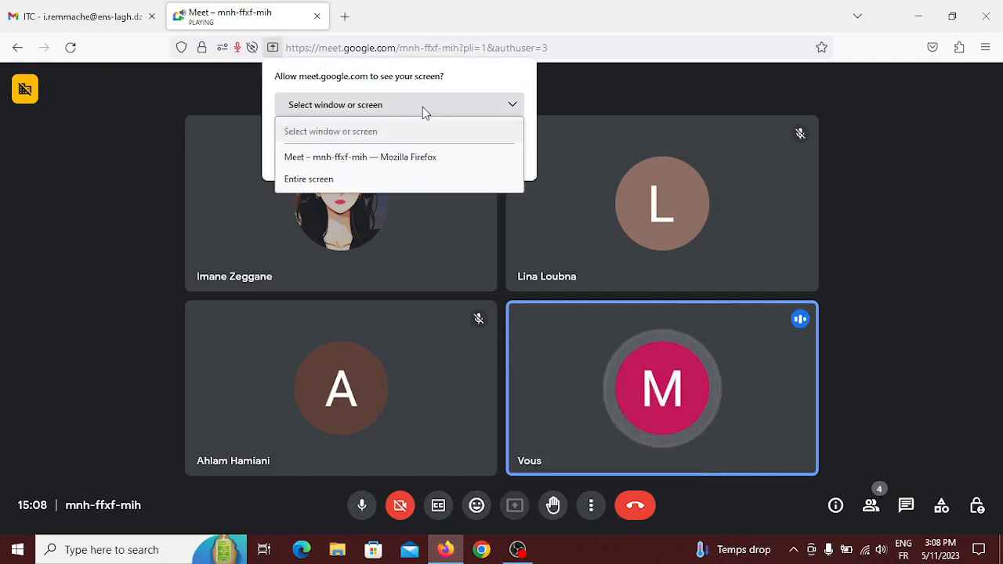
left_click(389, 179)
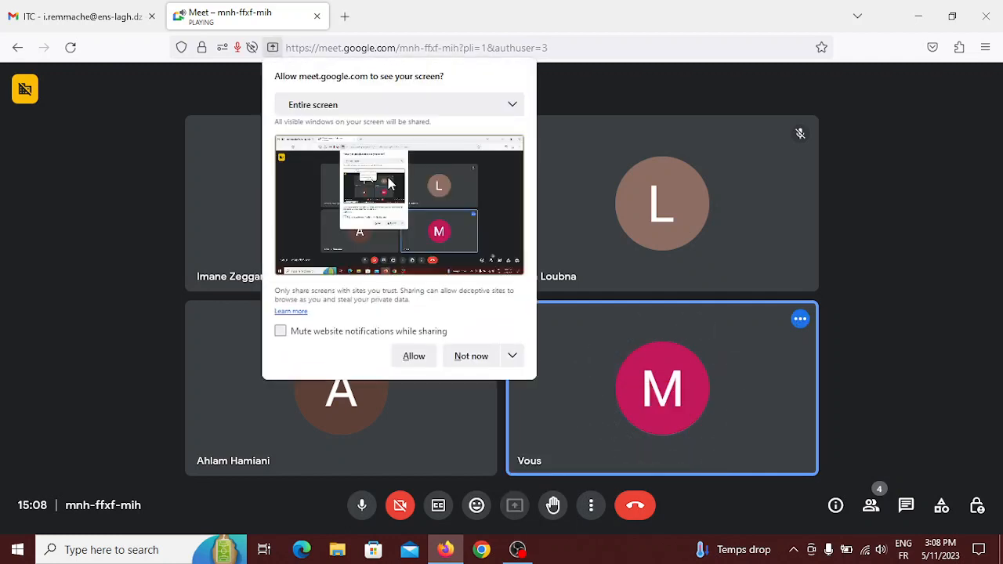
left_click(414, 361)
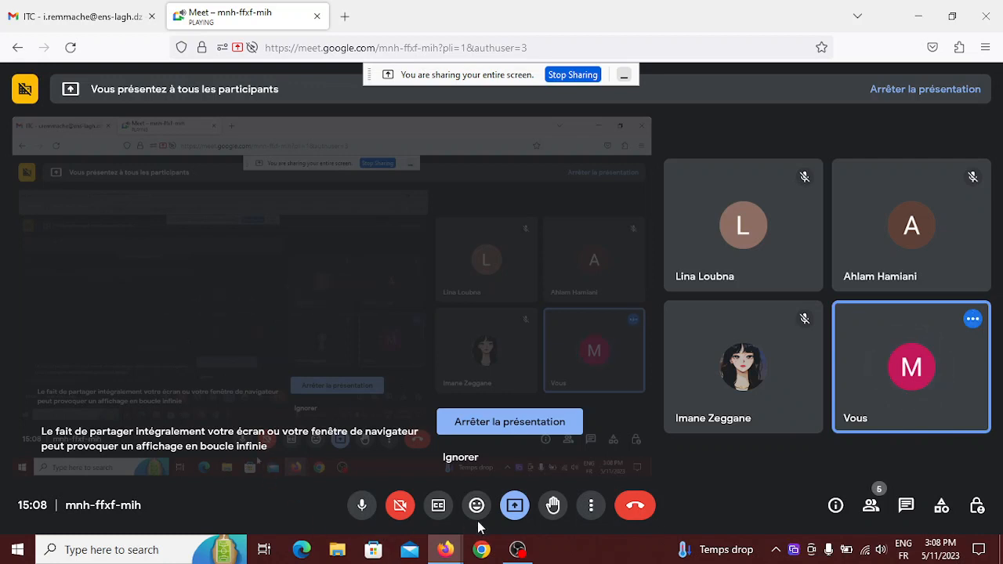
Search the Start menu for excel and launch the Excel best match.
left_click(17, 549)
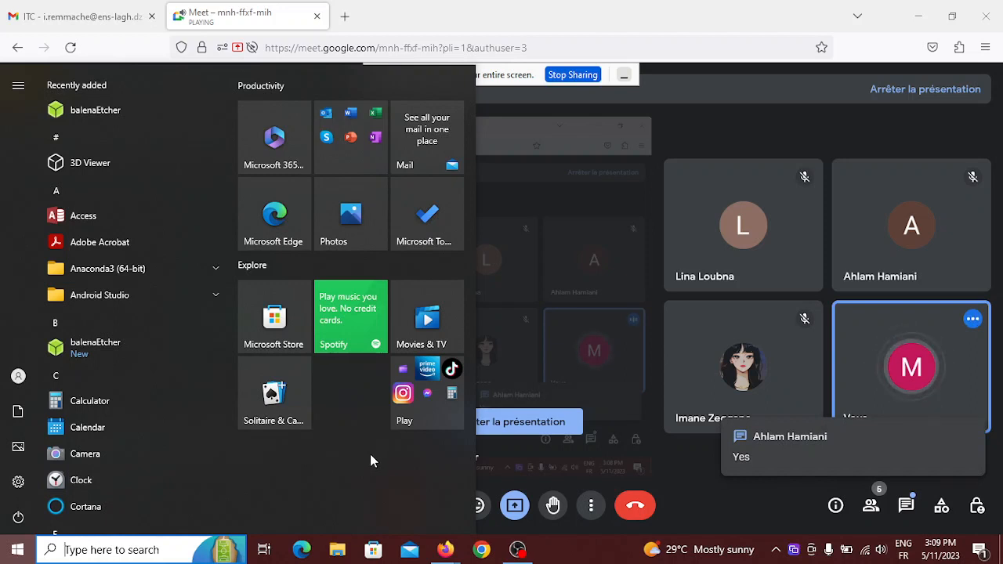
type("e")
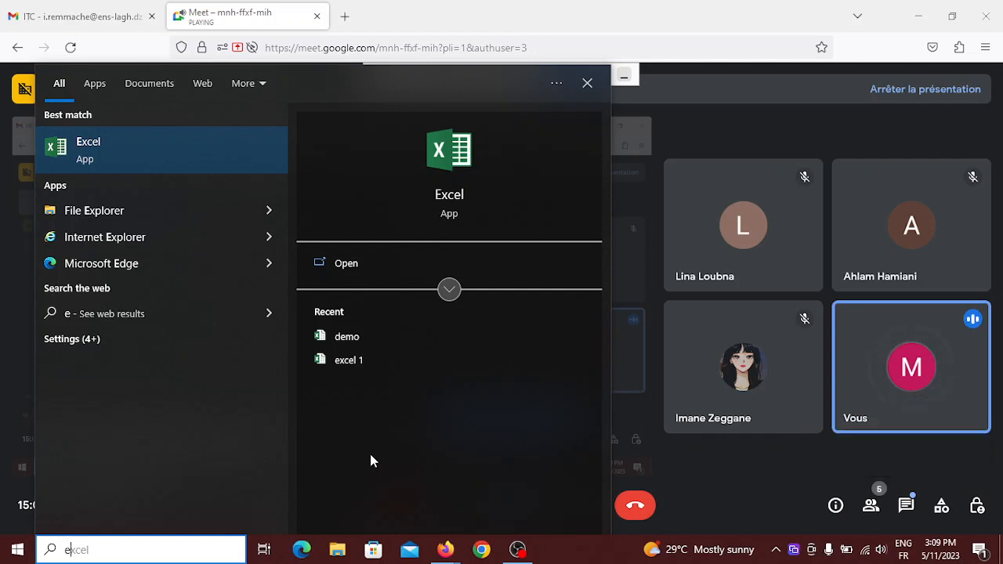
key("Return")
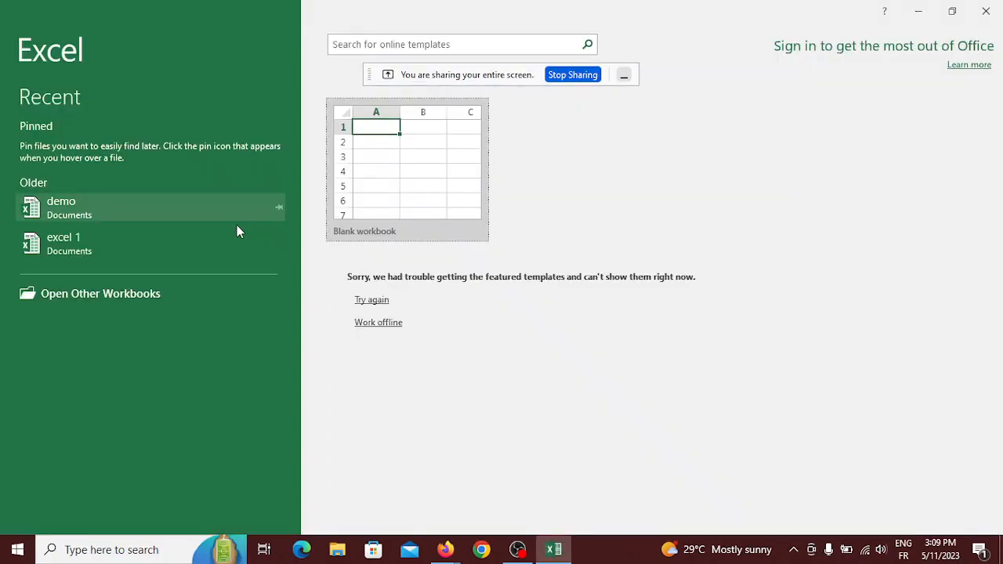
Create a blank workbook, widen column A to about 18, and make row 1 about 30.75 tall.
left_click(624, 75)
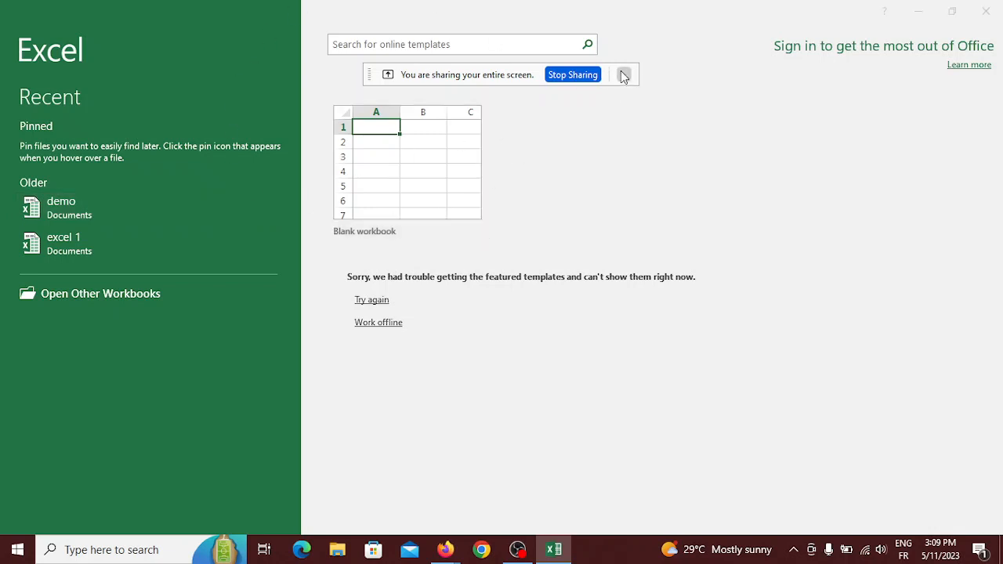
left_click(399, 167)
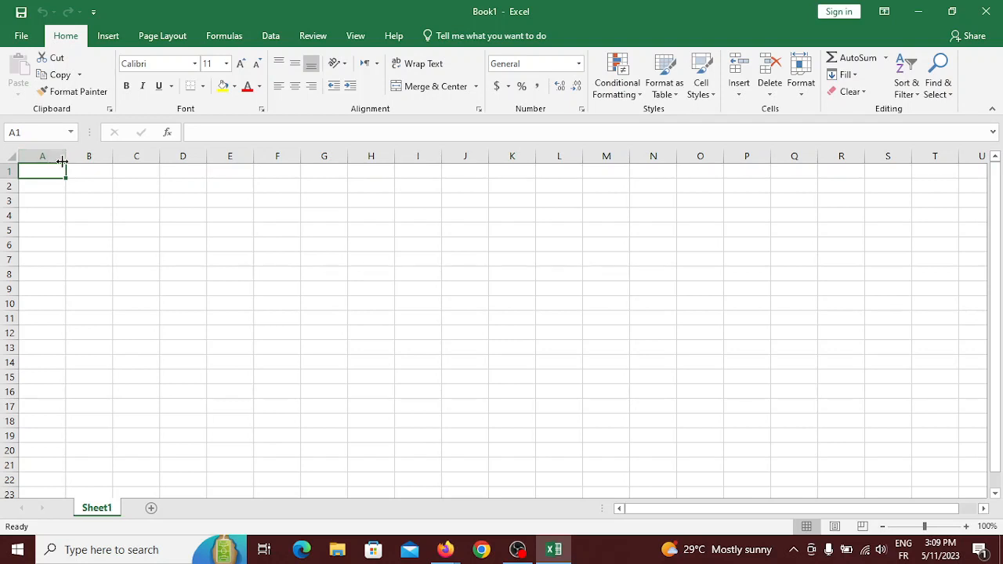
left_click_drag(65, 162, 113, 164)
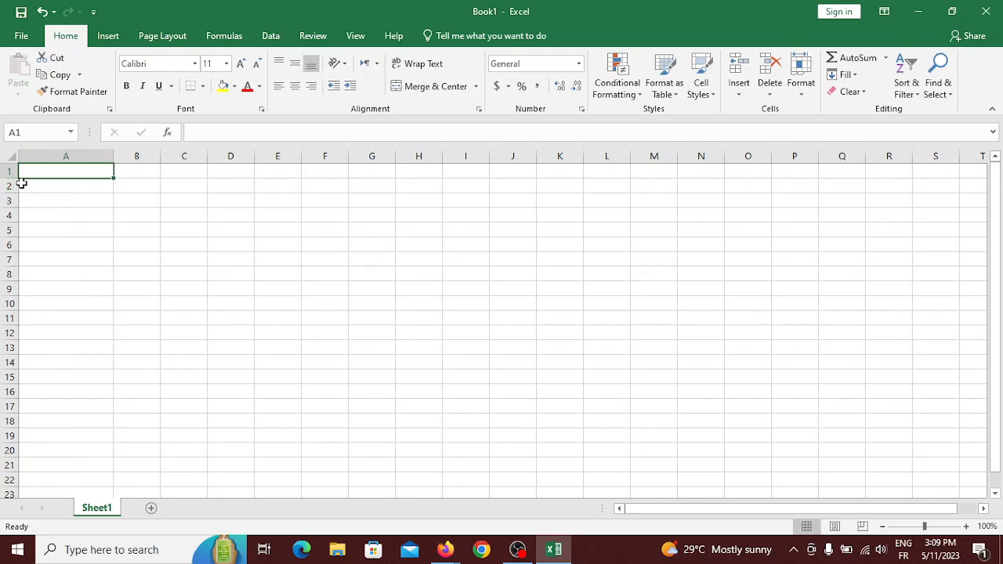
left_click_drag(14, 179, 14, 193)
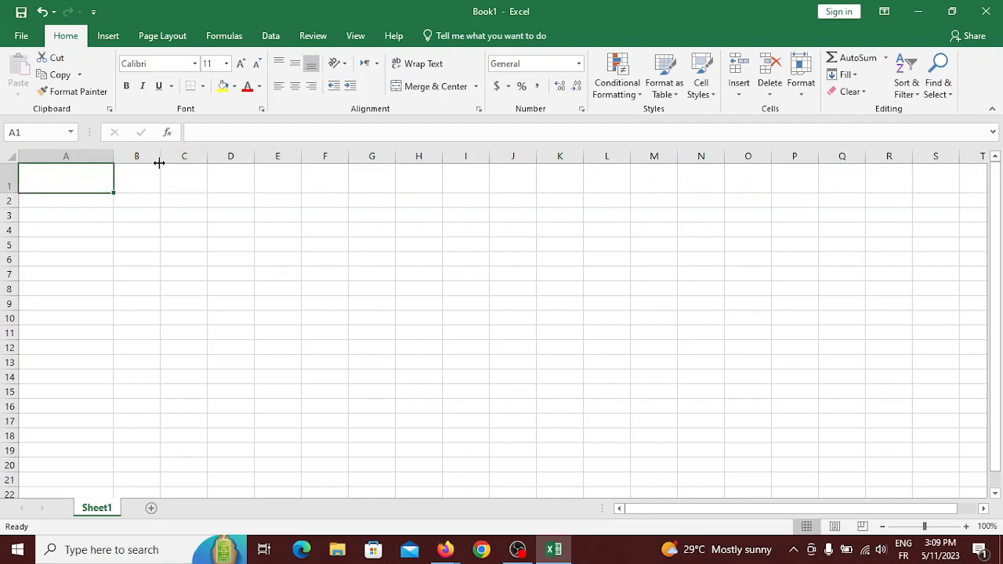
Widen columns B, C, E (about 16.57) and G (to 17.43).
left_click_drag(159, 162, 224, 162)
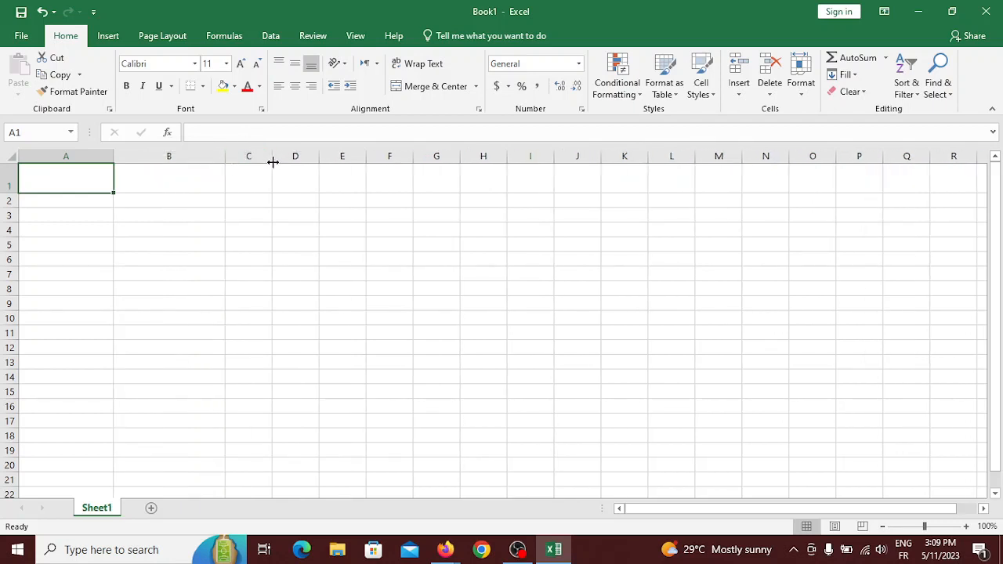
left_click_drag(271, 162, 432, 167)
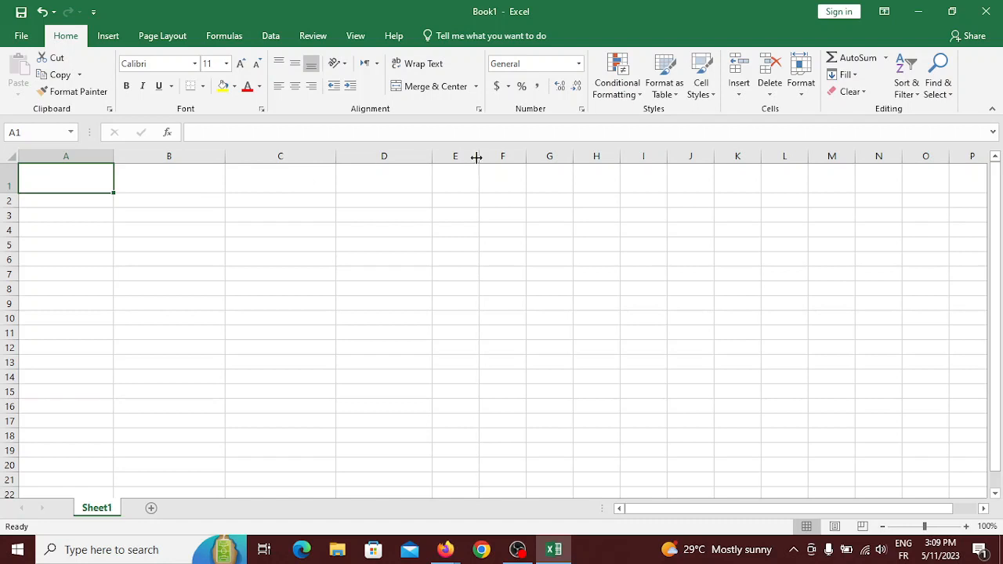
left_click_drag(477, 159, 613, 159)
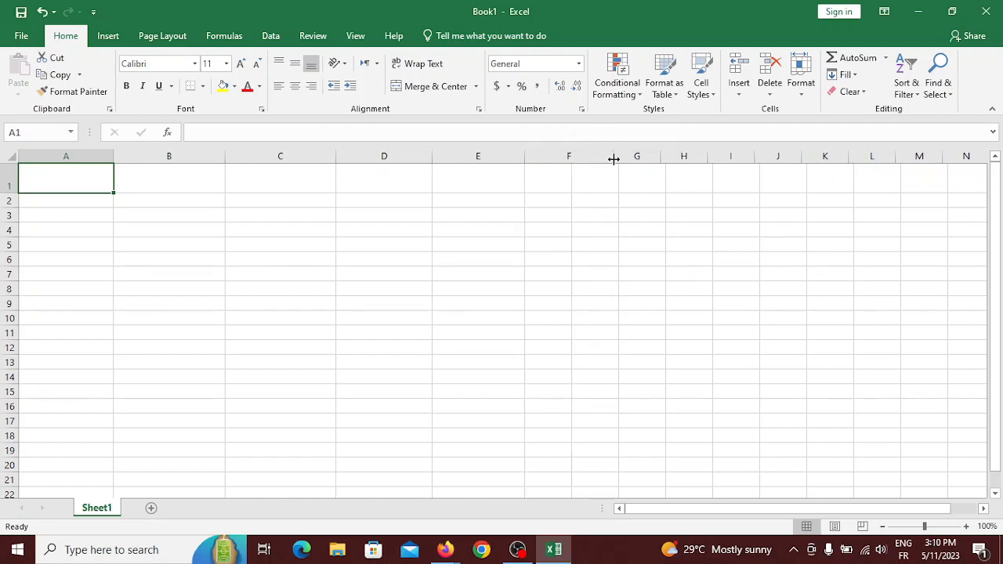
left_click(656, 165)
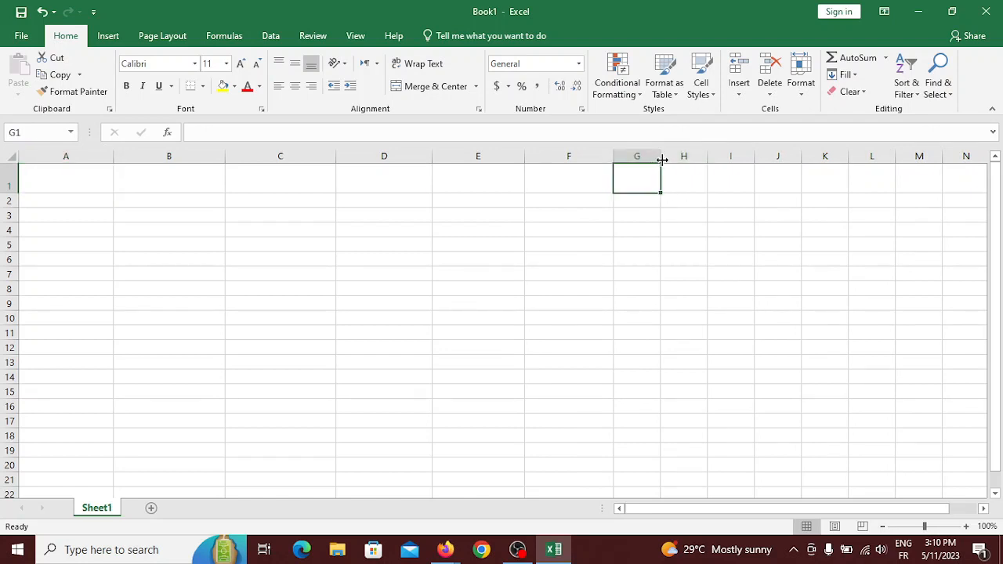
left_click_drag(660, 160, 707, 151)
Drag row 2's border down to a height of about 26.25 points.
left_click(86, 190)
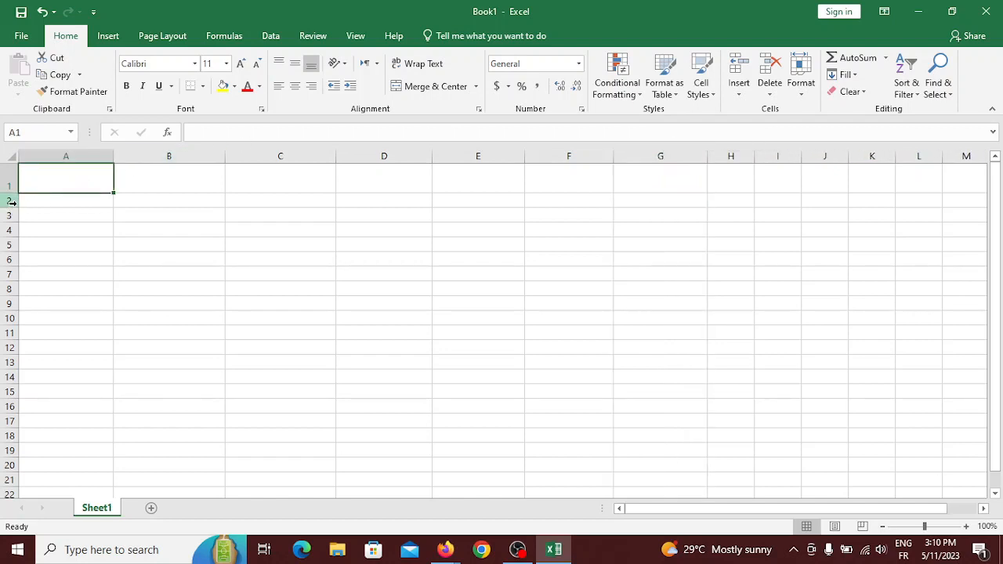
left_click_drag(19, 207, 21, 253)
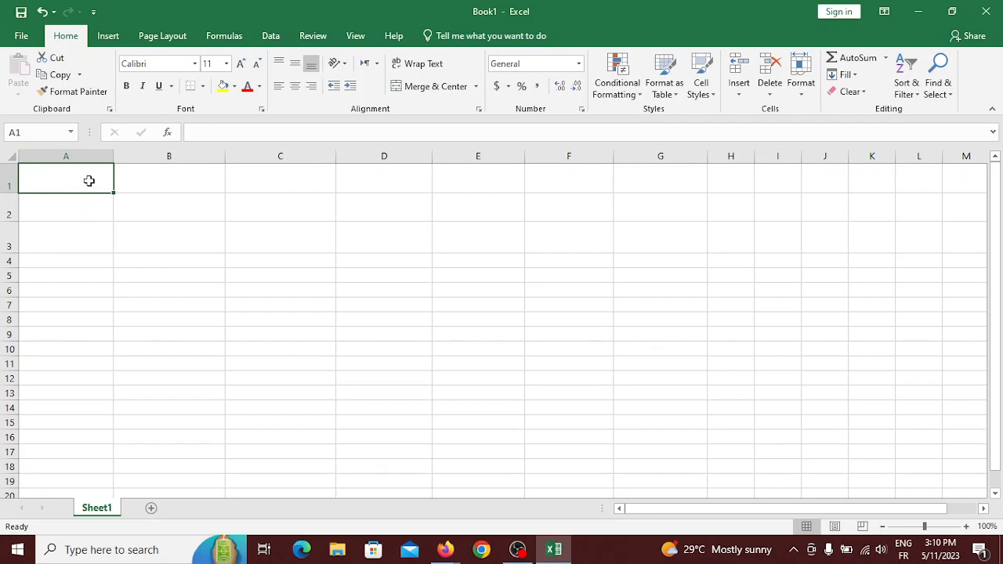
Apply All Borders to the range A1:G10.
left_click_drag(89, 181, 538, 200)
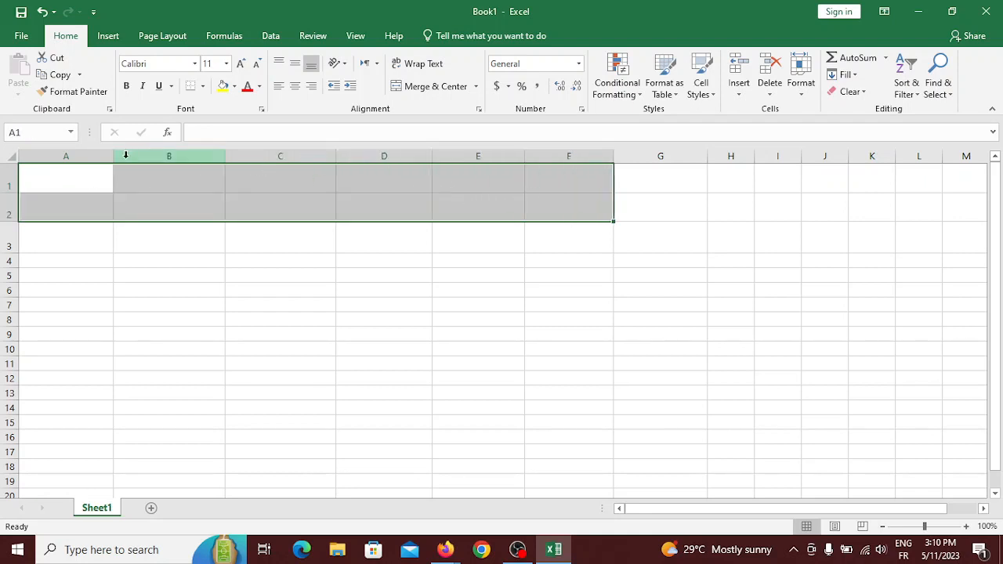
left_click(99, 177)
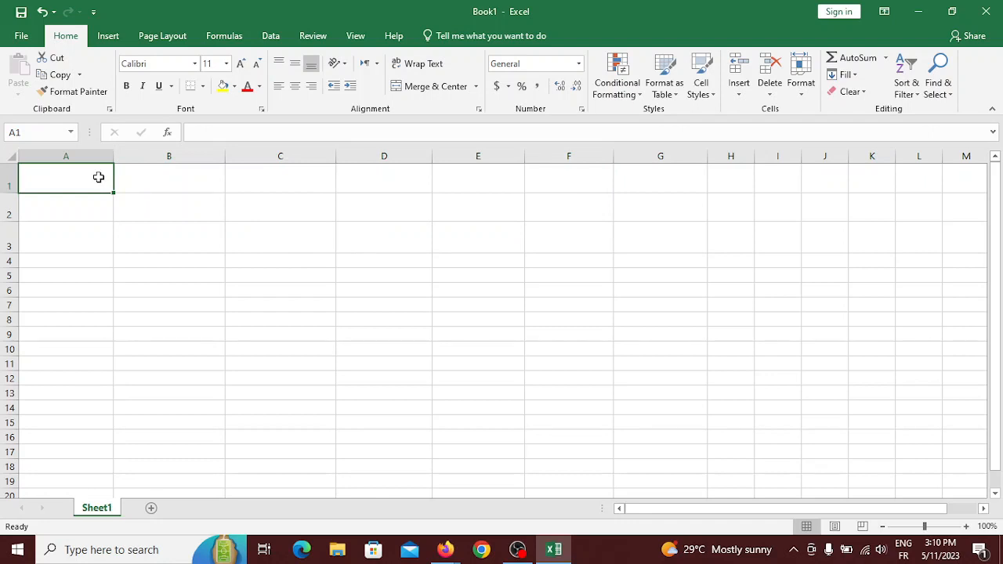
left_click_drag(99, 177, 666, 346)
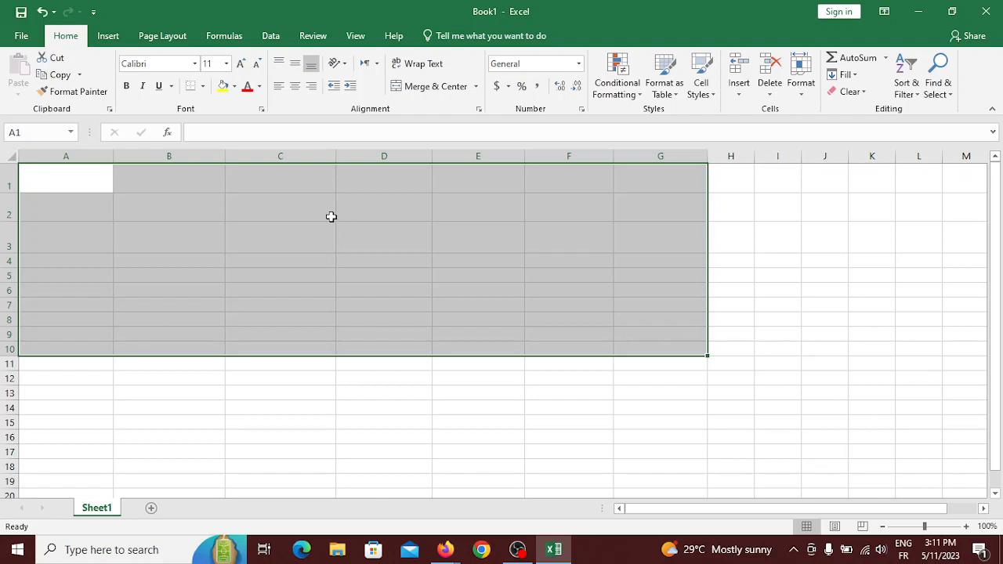
left_click(203, 87)
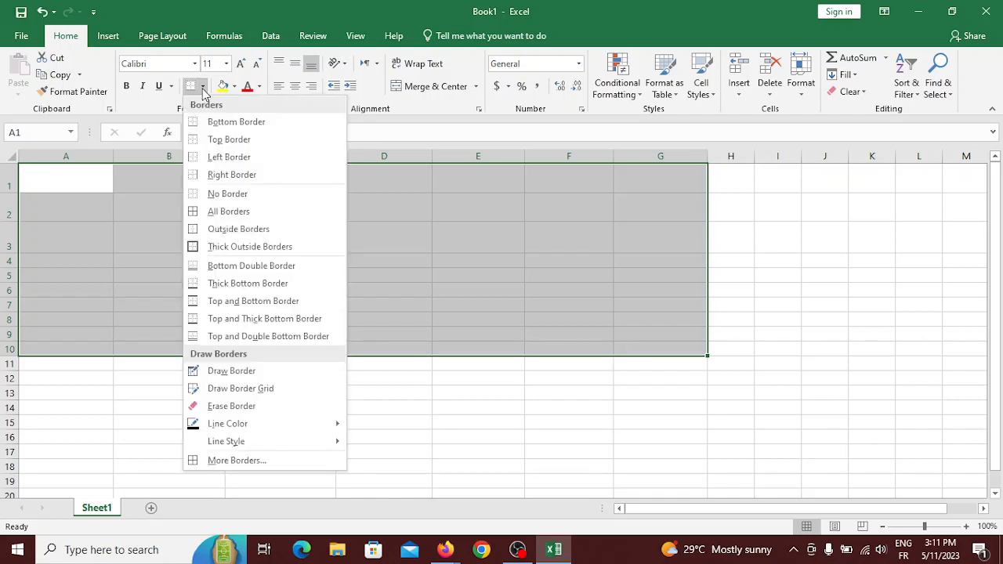
left_click(203, 213)
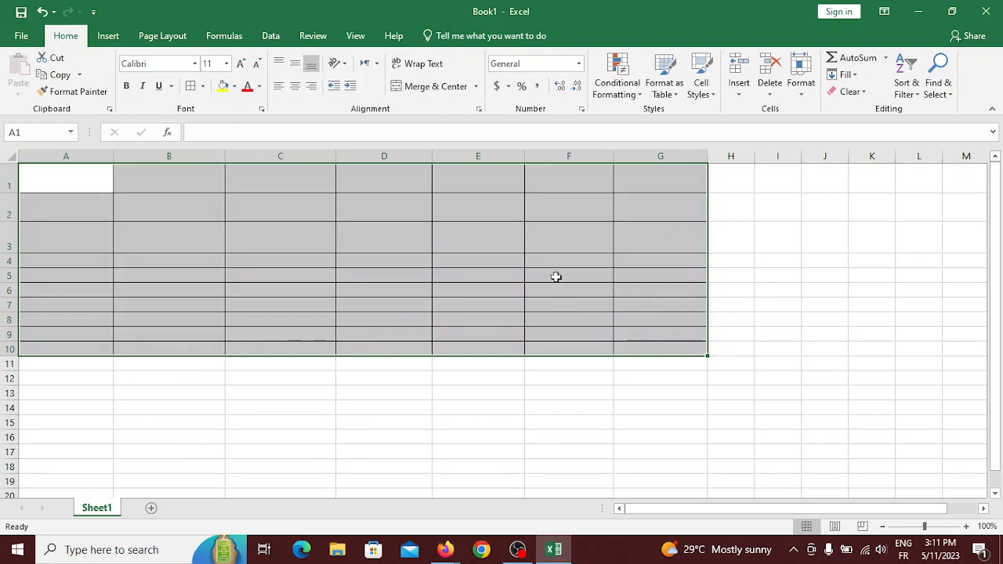
left_click(486, 233)
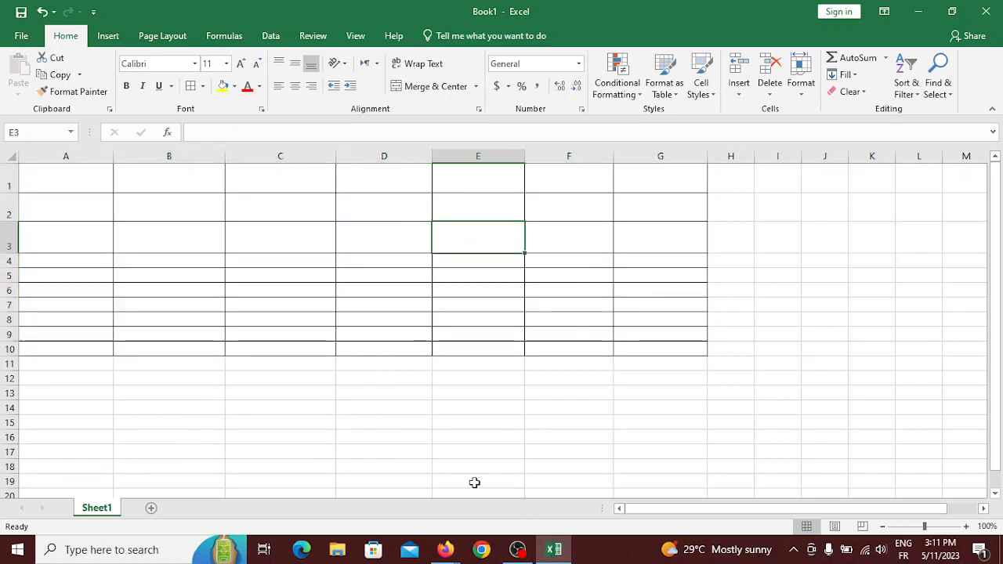
Admit the waiting guest to the Meet call, then switch back to the Excel workbook.
mouse_move(445, 549)
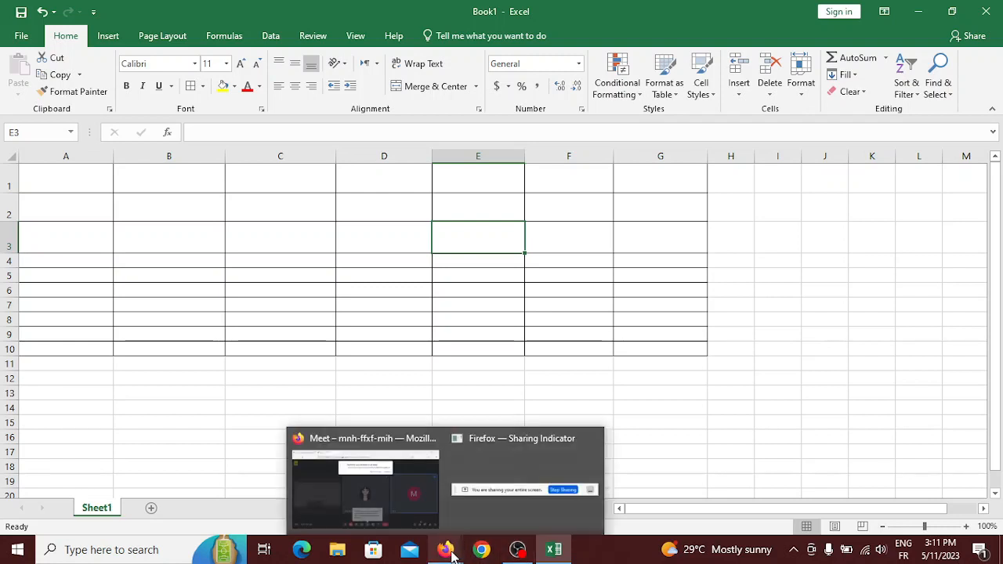
left_click(377, 492)
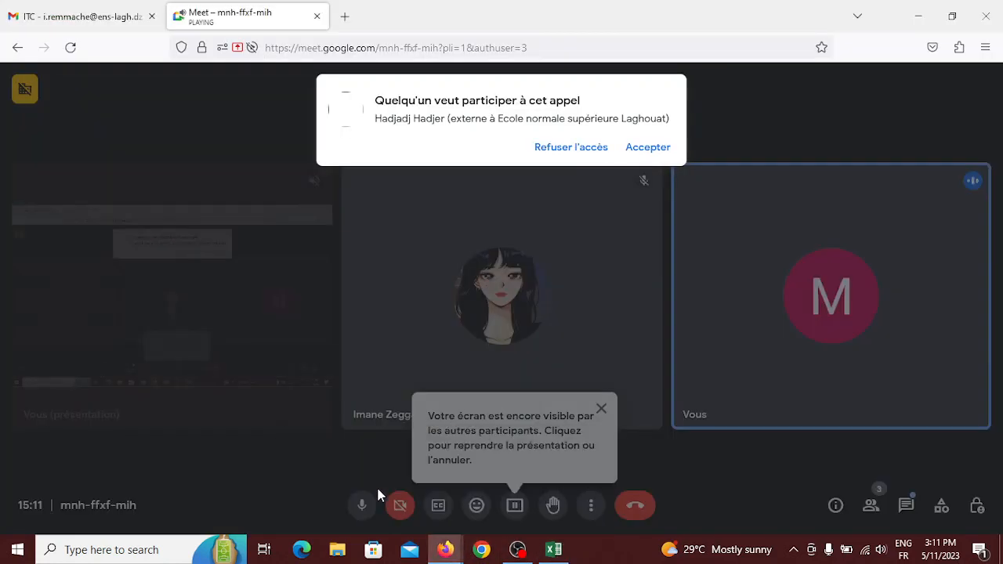
left_click(653, 148)
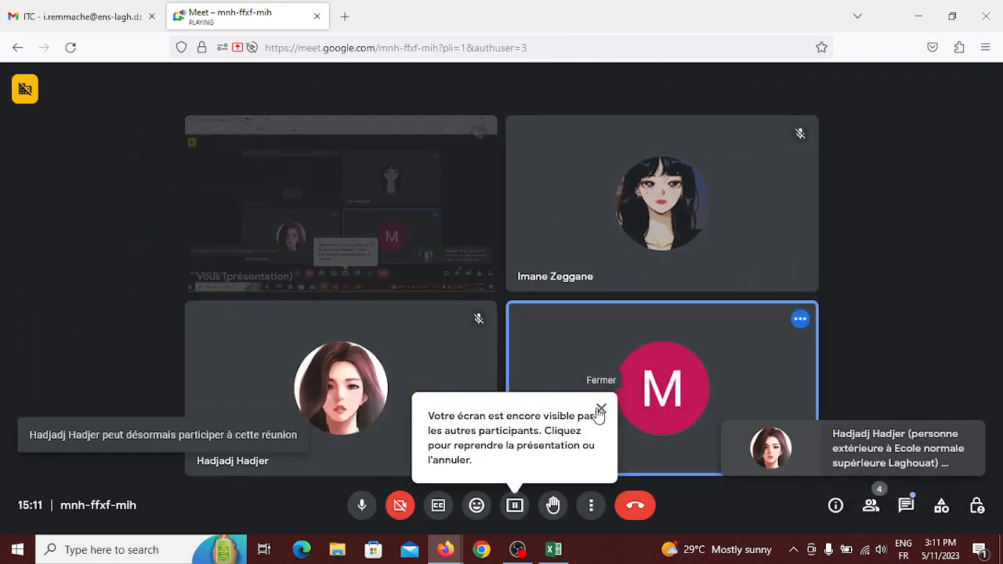
left_click(600, 410)
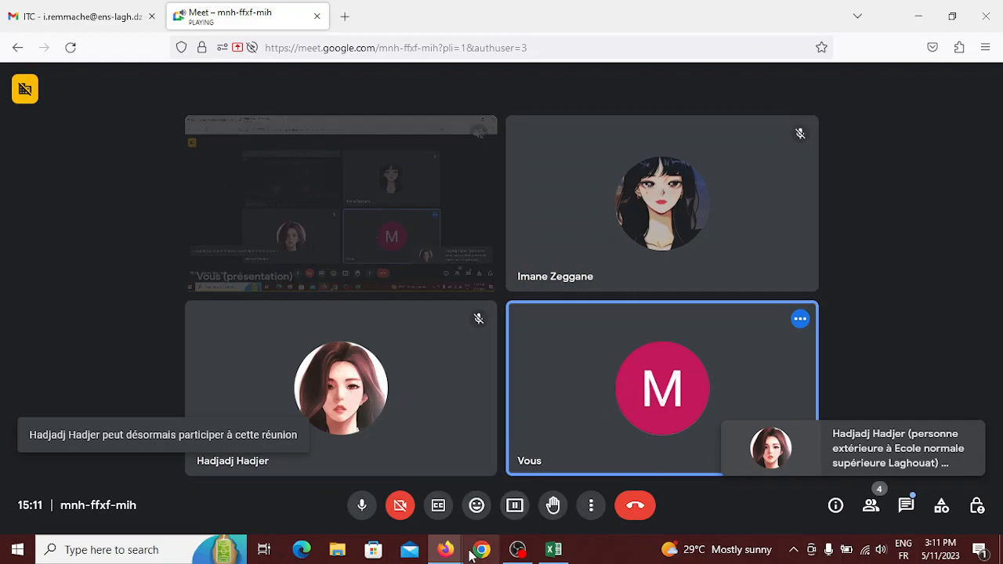
left_click(553, 550)
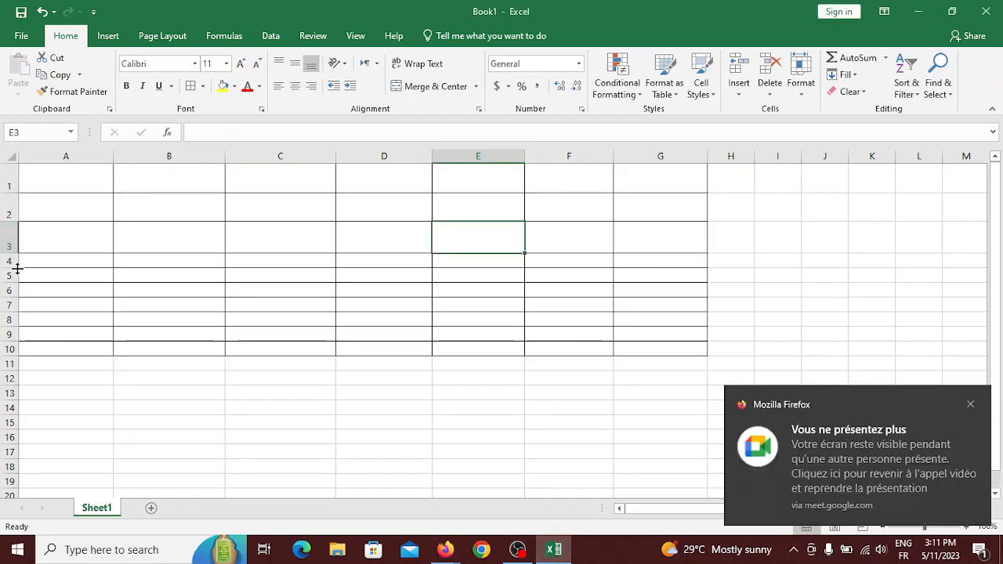
Make row 4 and rows 7–10 about 30 points tall to match the rows above.
left_click_drag(17, 267, 19, 338)
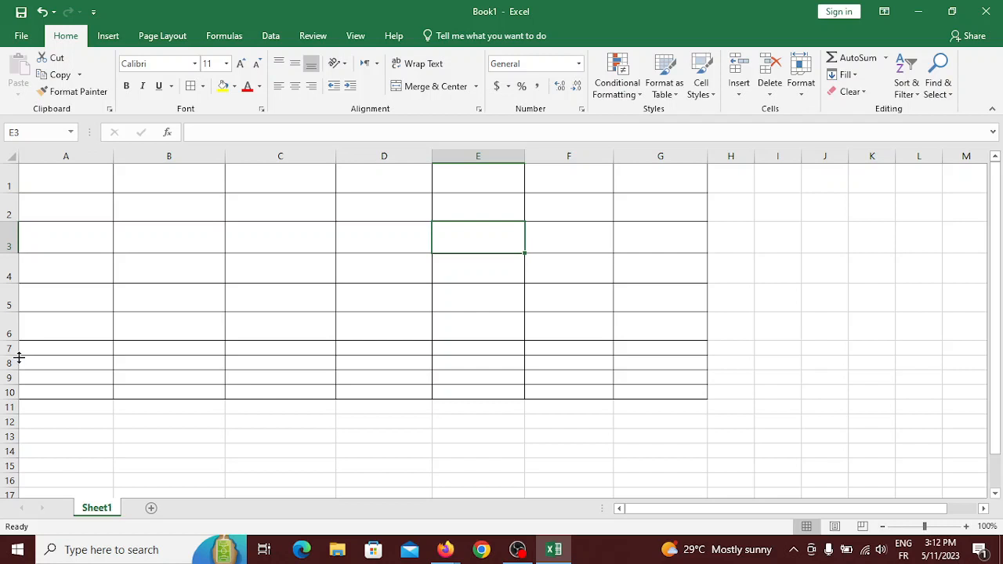
left_click_drag(17, 356, 18, 460)
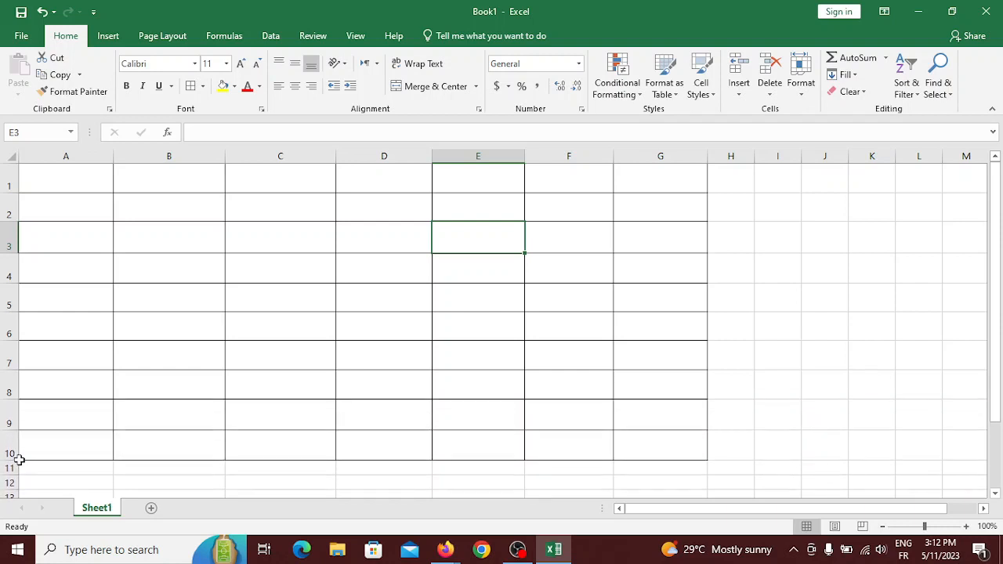
Enter the headings Name, Family Name, Eval and Test in A1:D1.
left_click(86, 184)
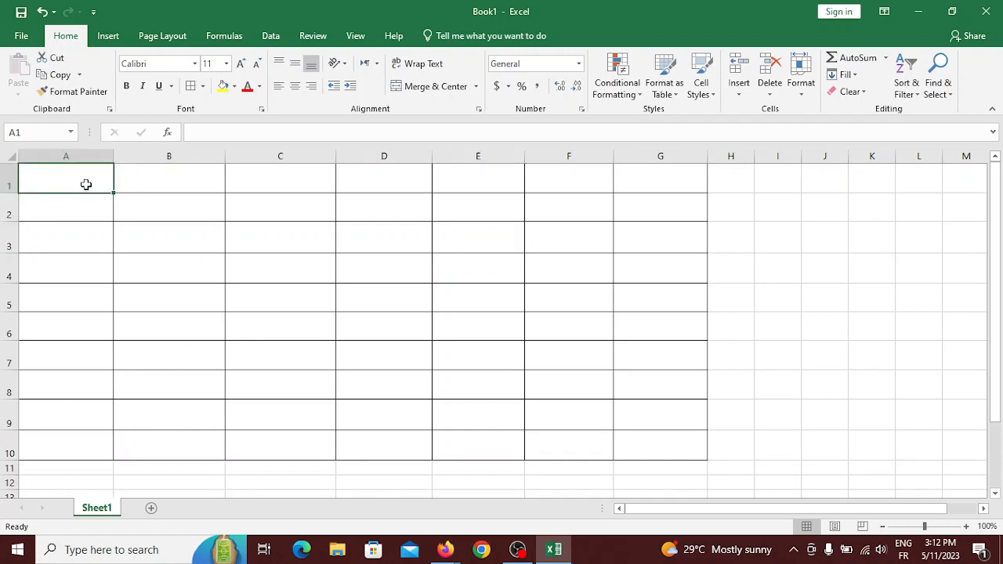
type("N")
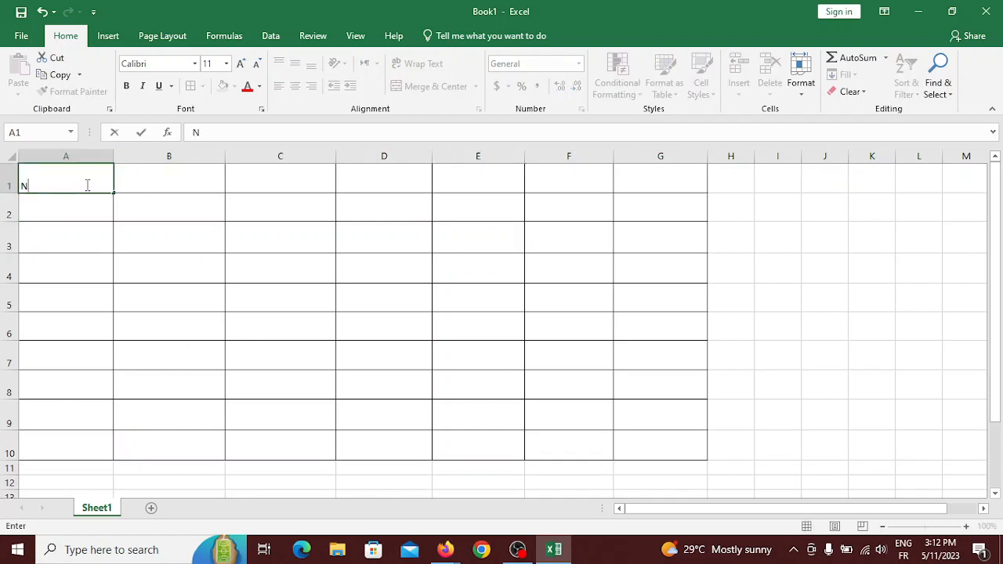
type("ame")
left_click(165, 179)
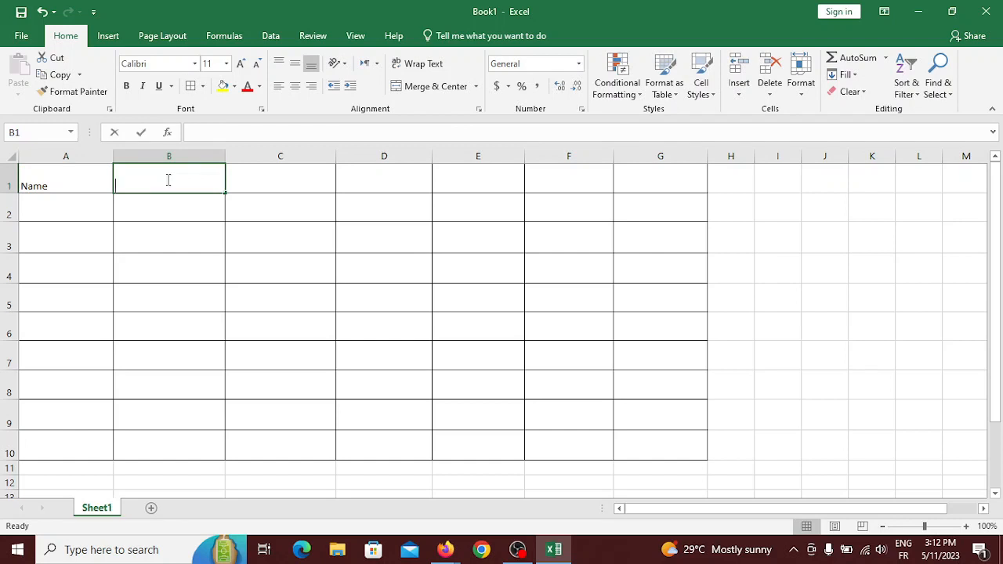
type("Fam")
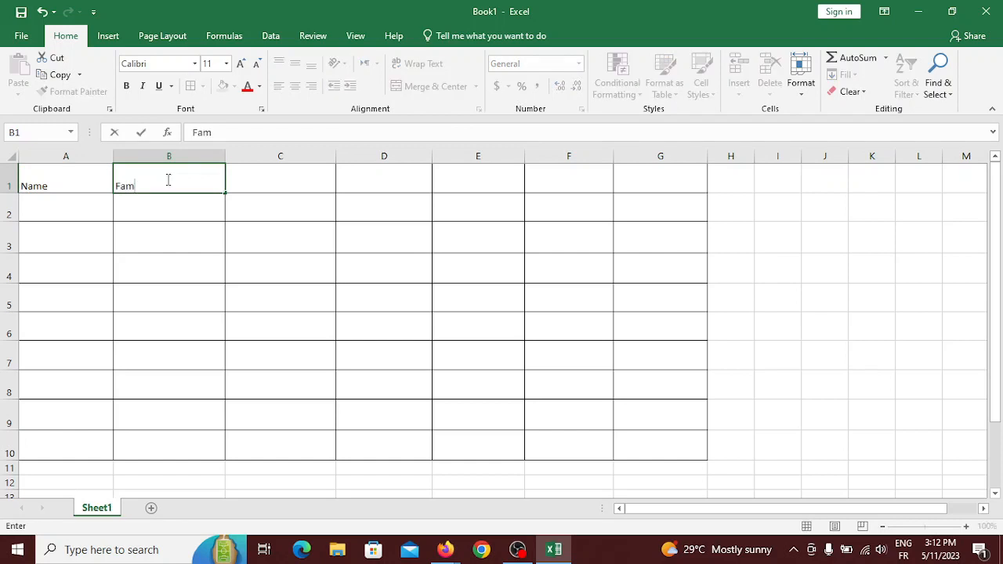
type("ily Name")
left_click(307, 182)
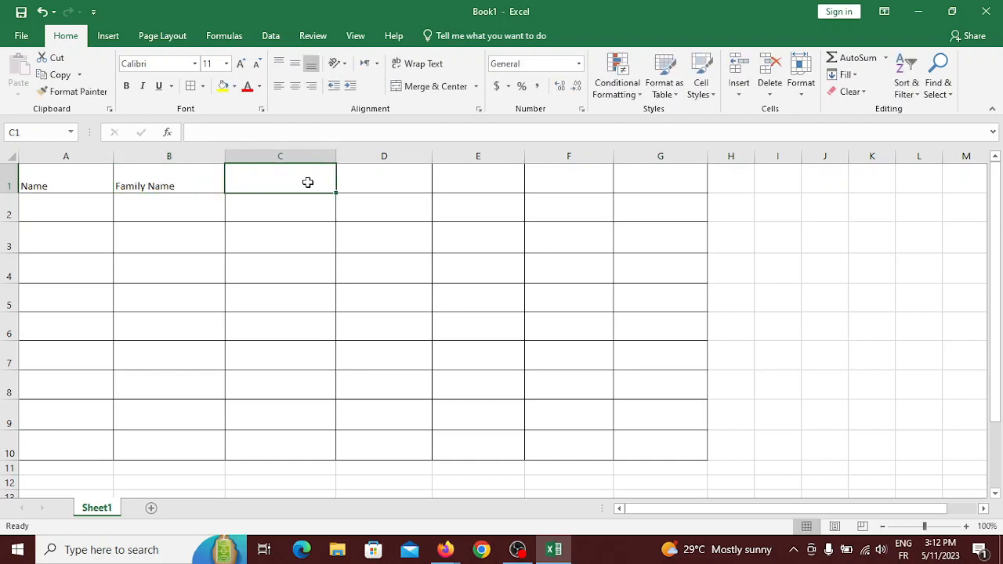
type("E")
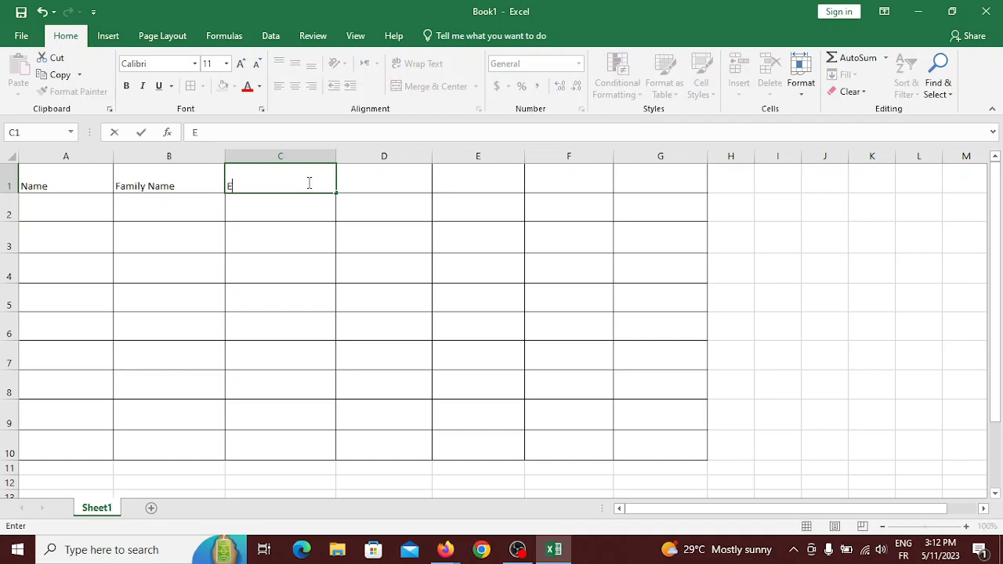
type("val")
left_click(381, 176)
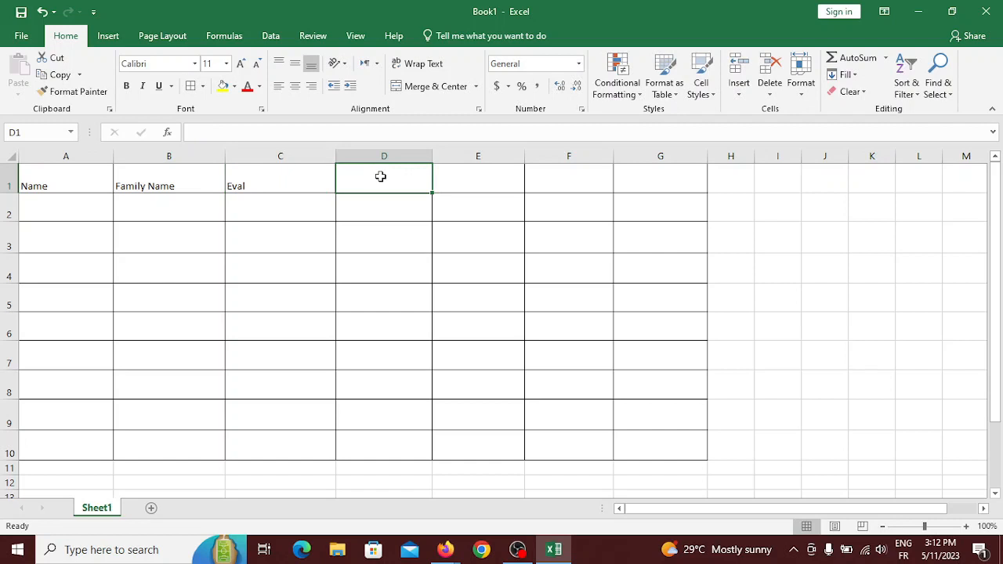
type("Test")
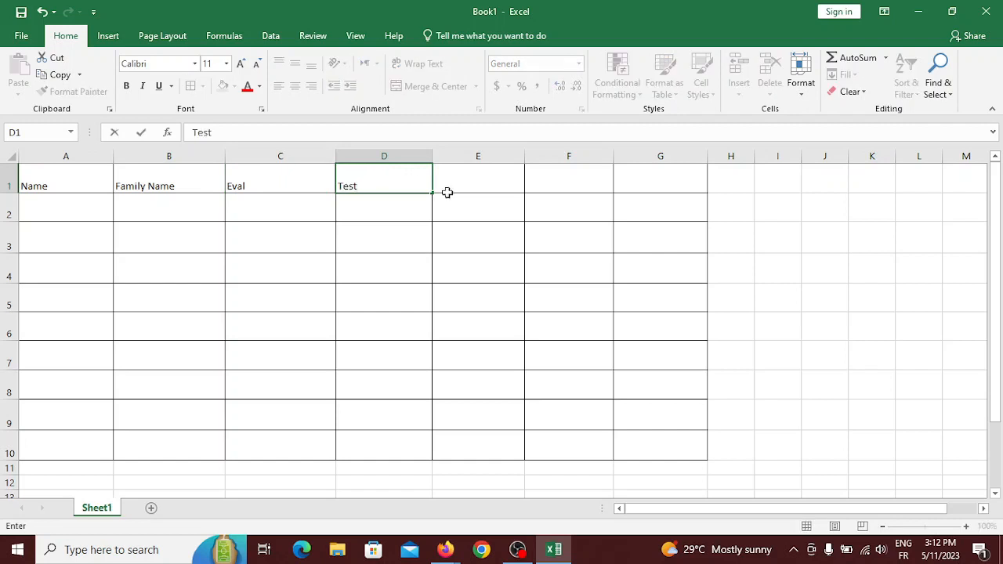
left_click(486, 181)
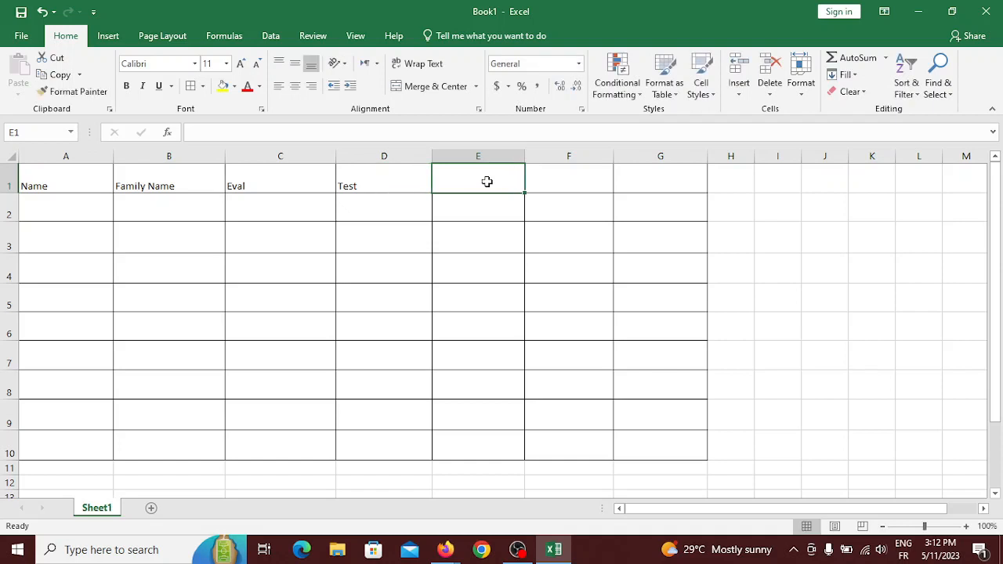
Enter the headings exam, Final Grade and Note in E1:G1.
type("exam")
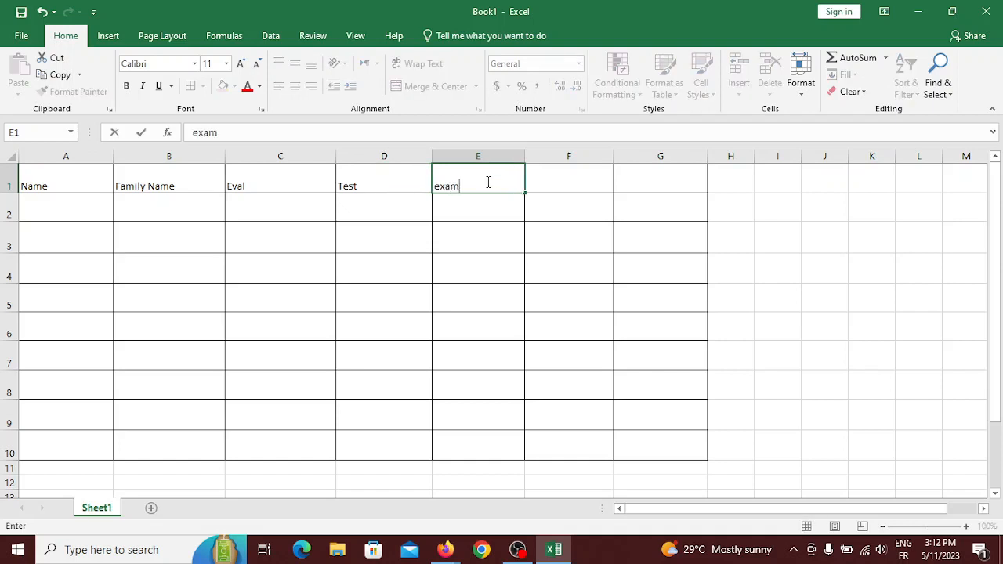
left_click(583, 171)
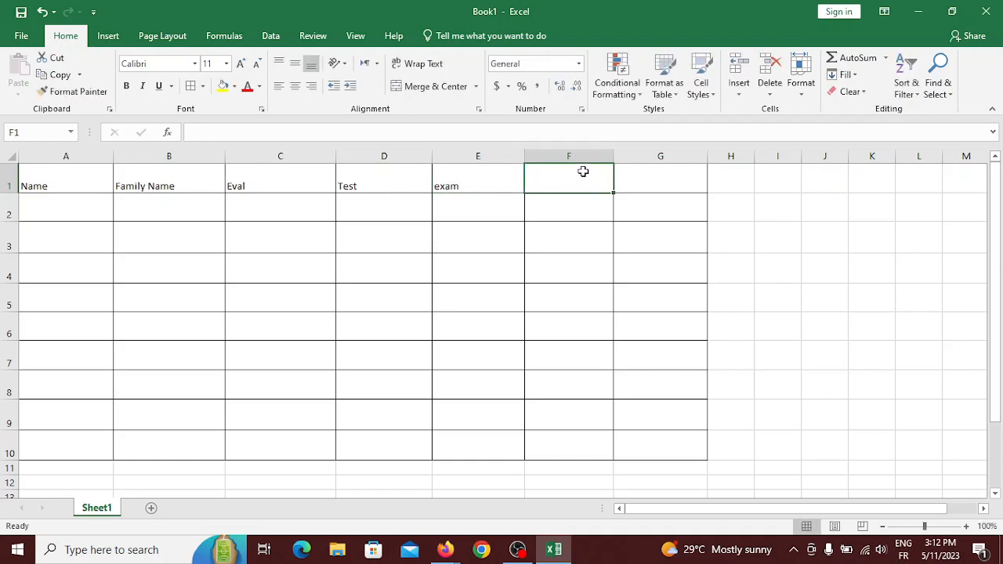
type("Fina")
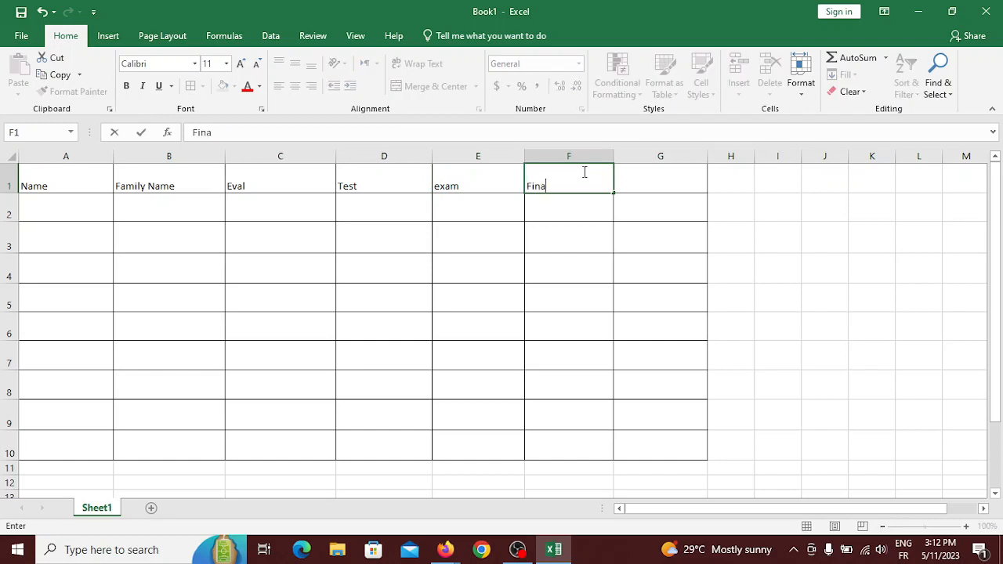
type("l Grade")
left_click(656, 177)
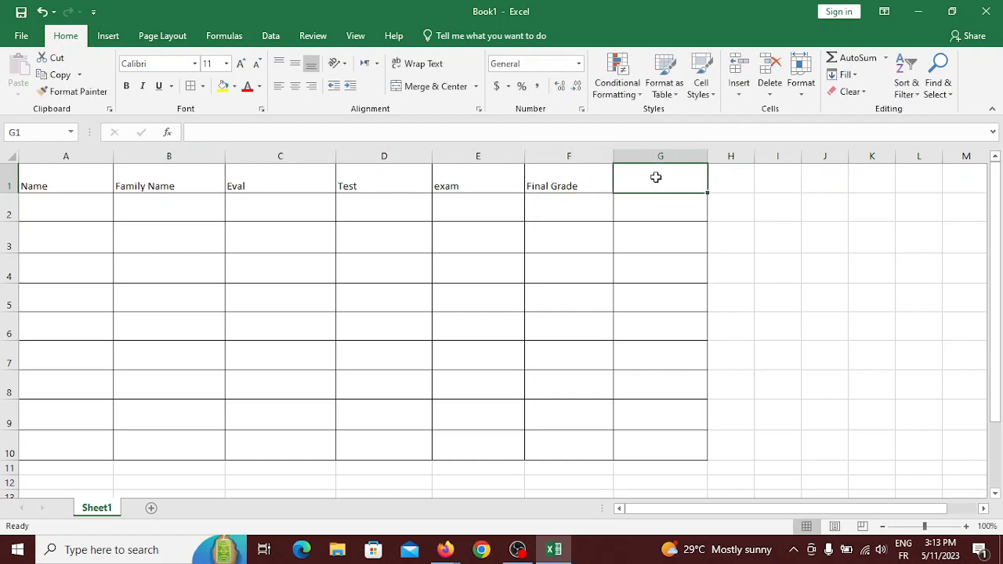
type("N")
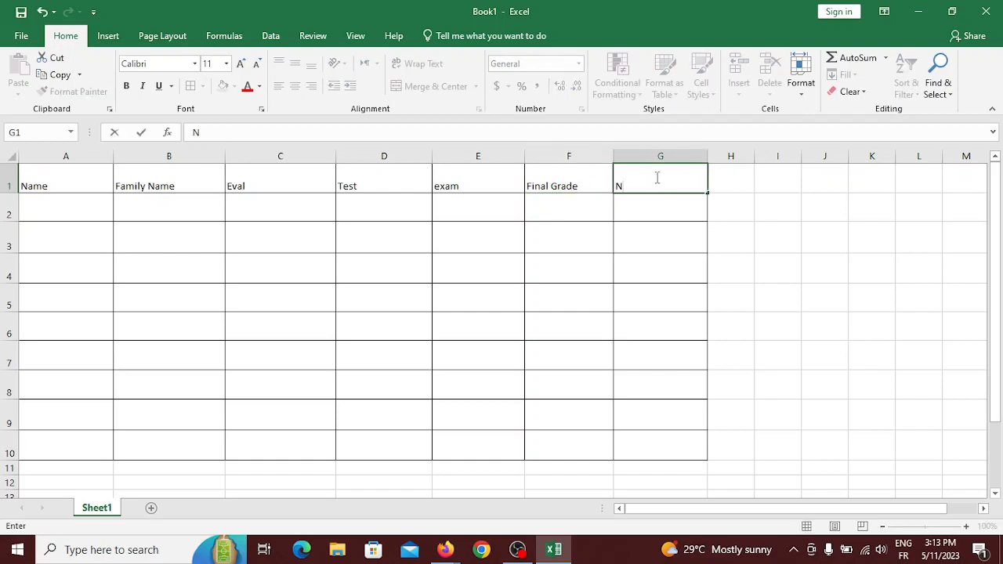
type("ote")
left_click(92, 208)
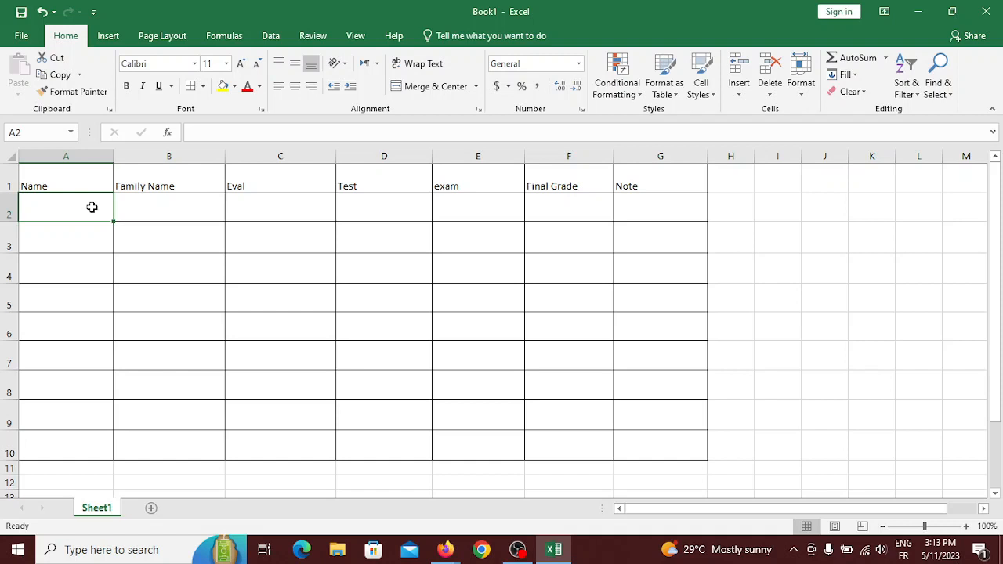
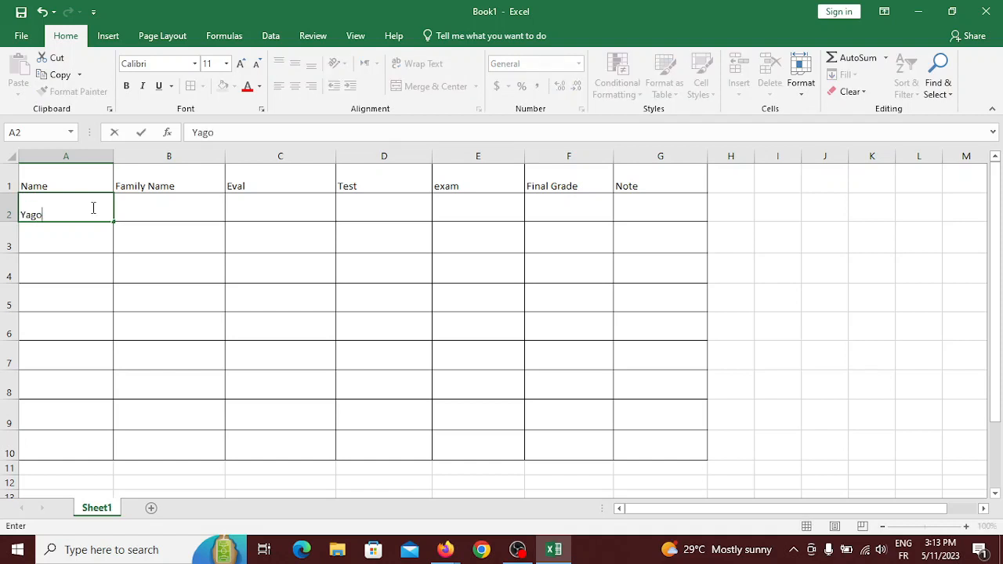
Enter the first student's name and family name in A2 and B2.
left_click(157, 211)
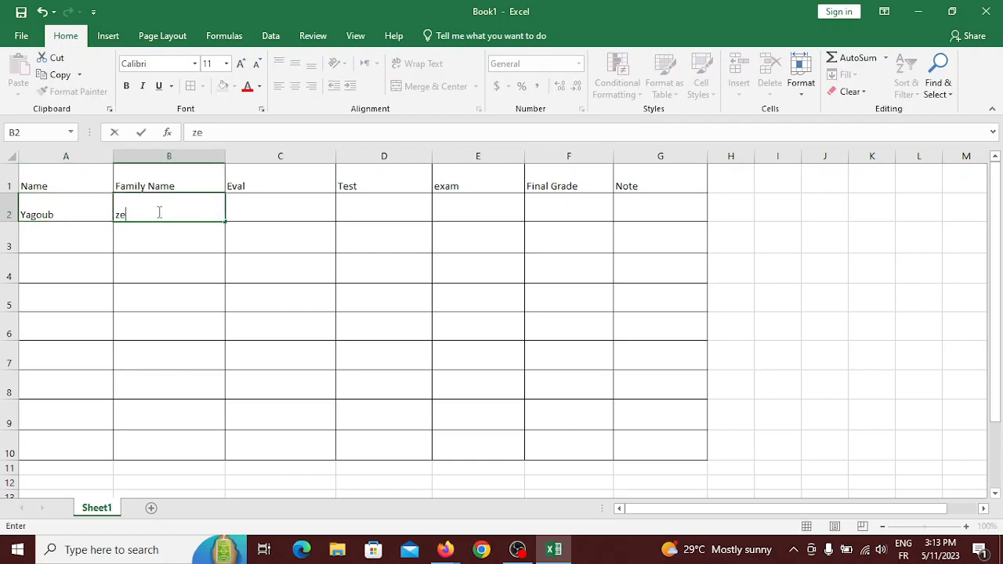
left_click(59, 245)
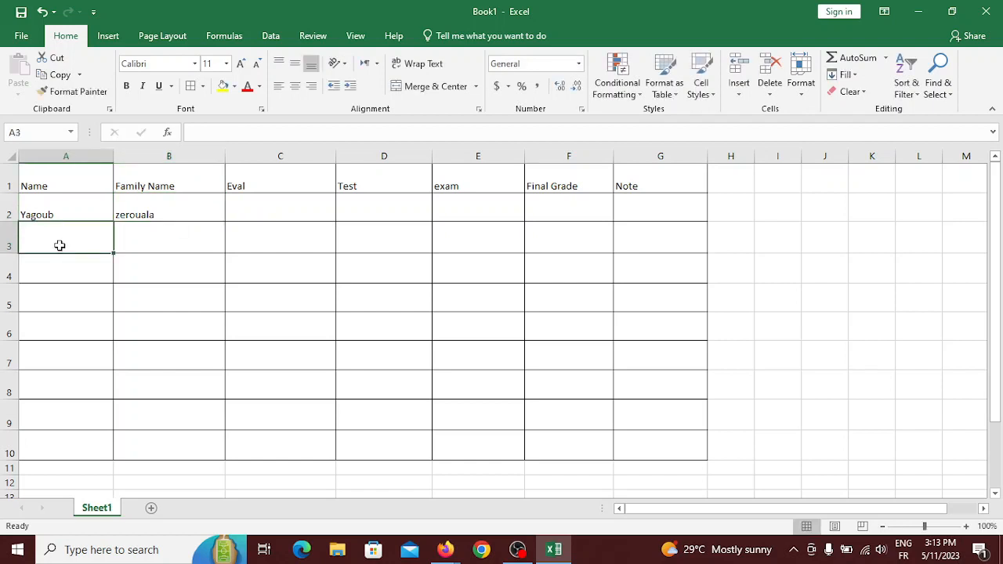
Fill A3:B6 with the placeholder letters A through H.
type("A")
left_click(141, 234)
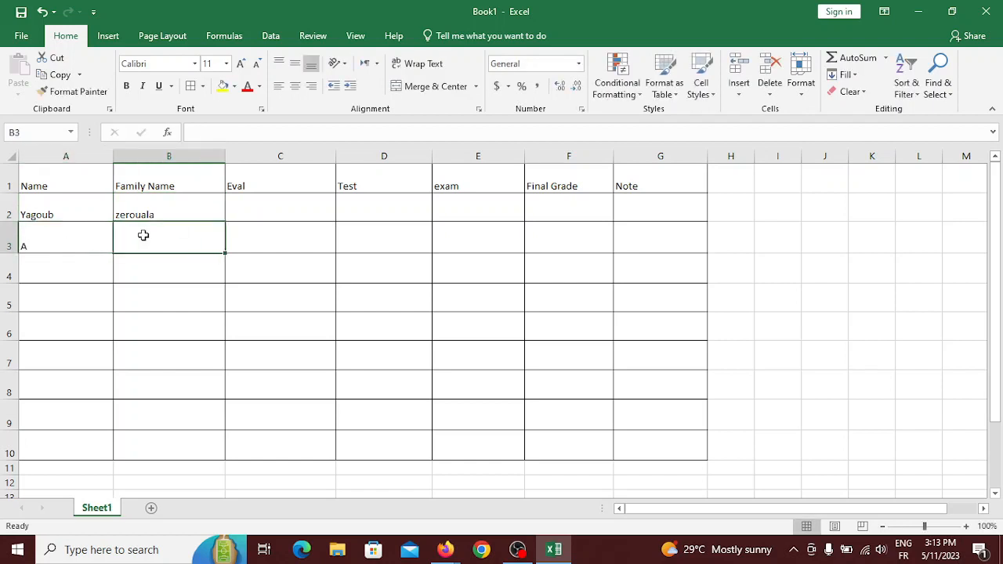
type("B")
left_click(62, 262)
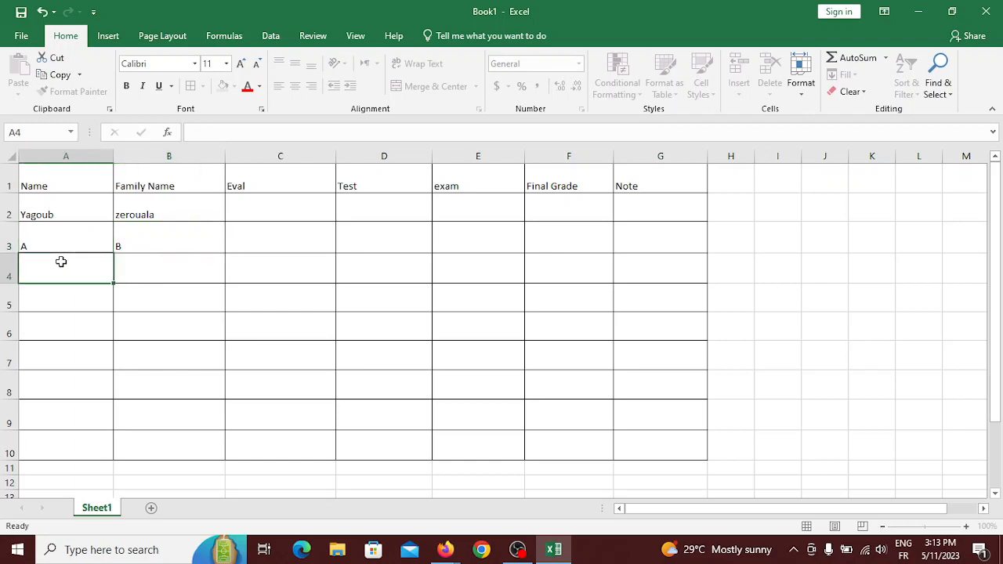
type("C")
left_click(145, 275)
type("D")
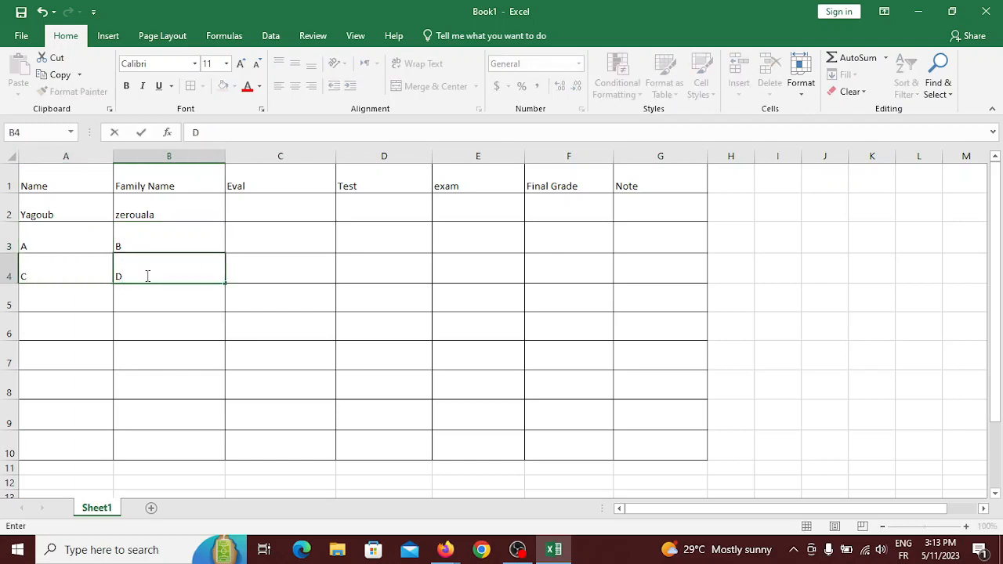
left_click(45, 303)
type("E")
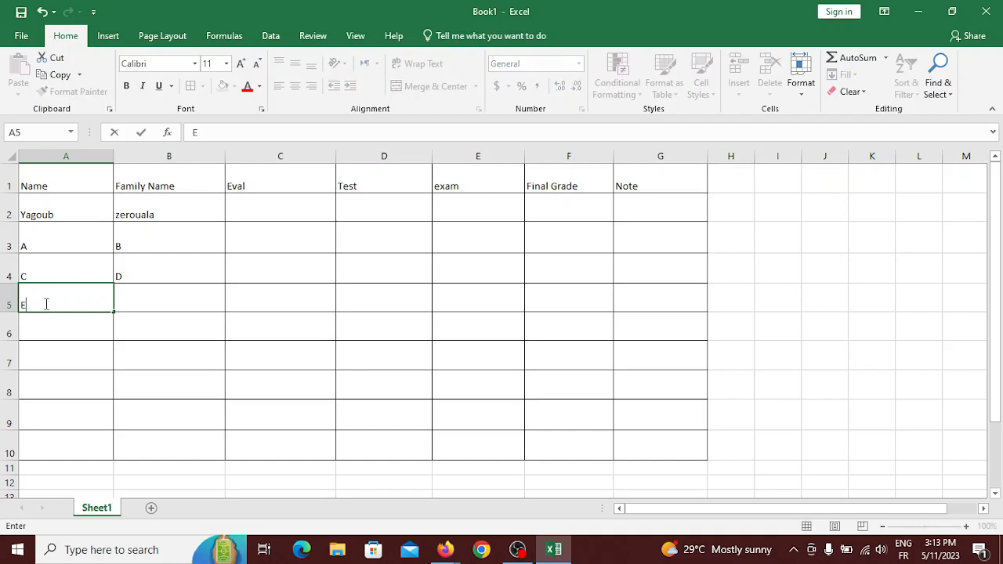
left_click(141, 295)
type("F")
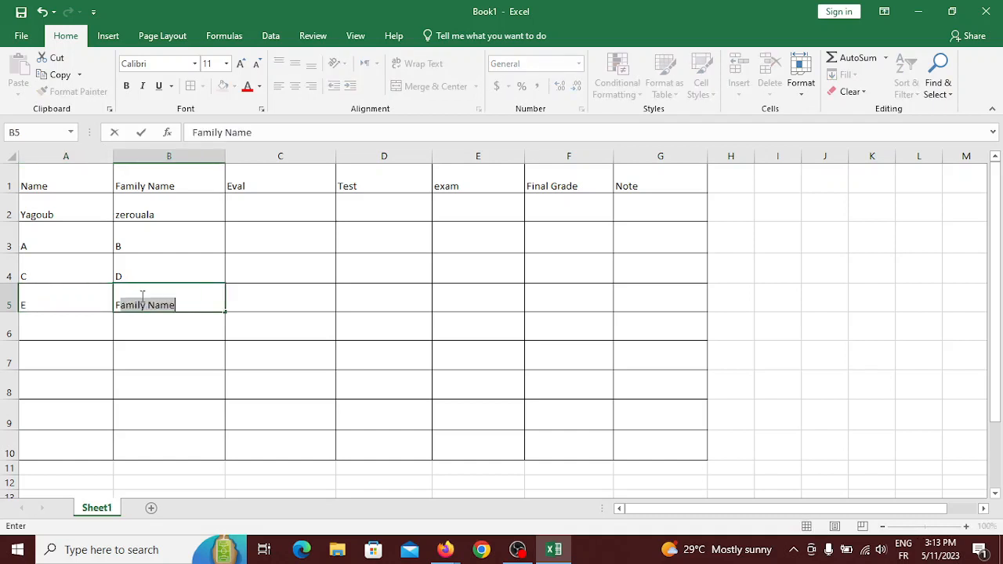
key("BackSpace")
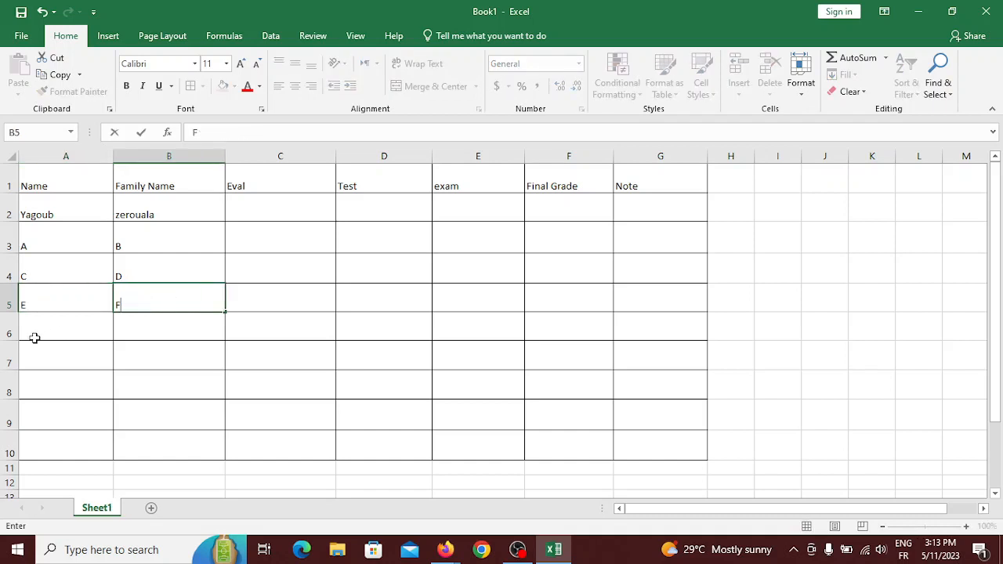
left_click(50, 330)
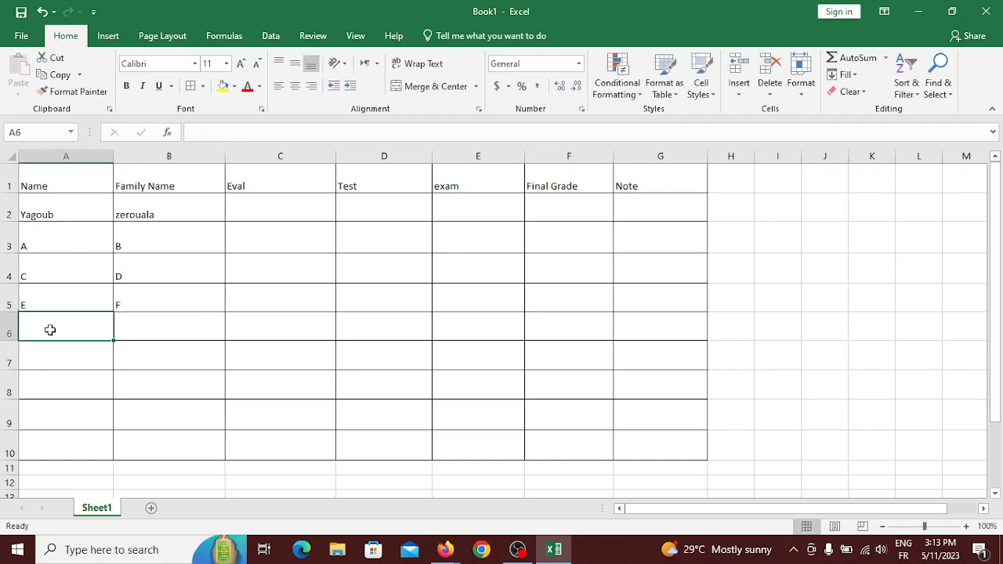
type("G")
left_click(159, 334)
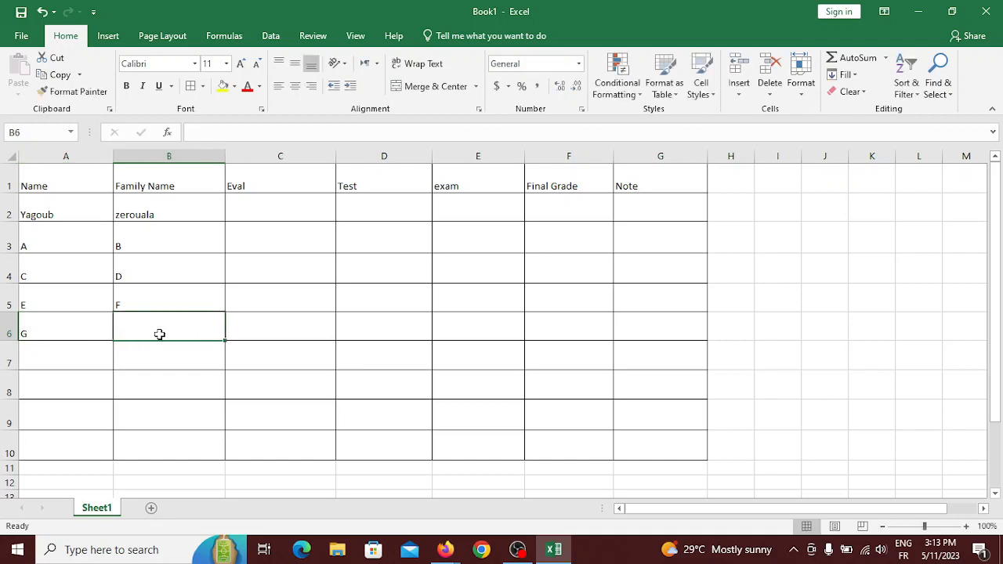
type("H")
left_click(58, 355)
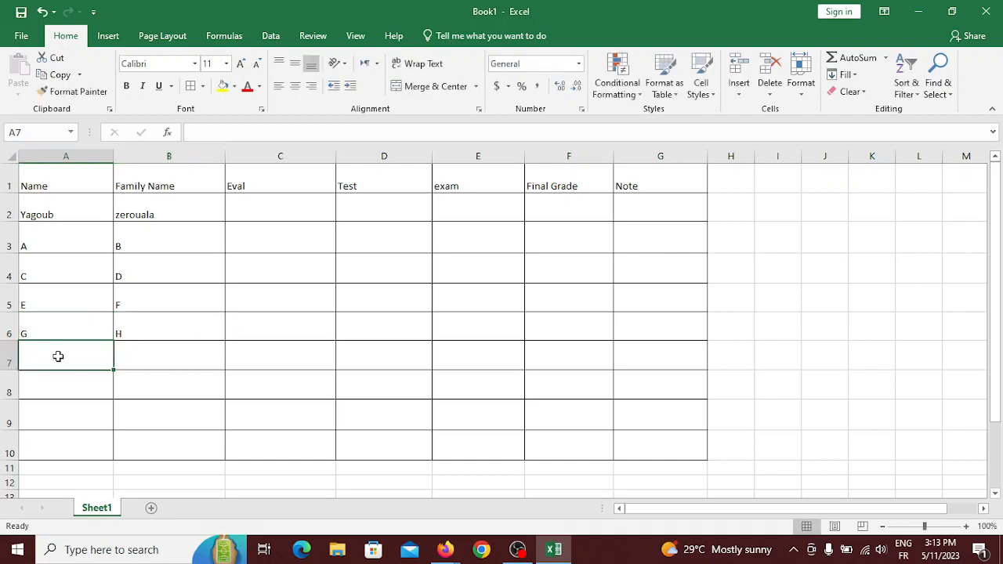
Fill A7:B10 with the placeholder letters I through P.
type("I")
left_click(139, 361)
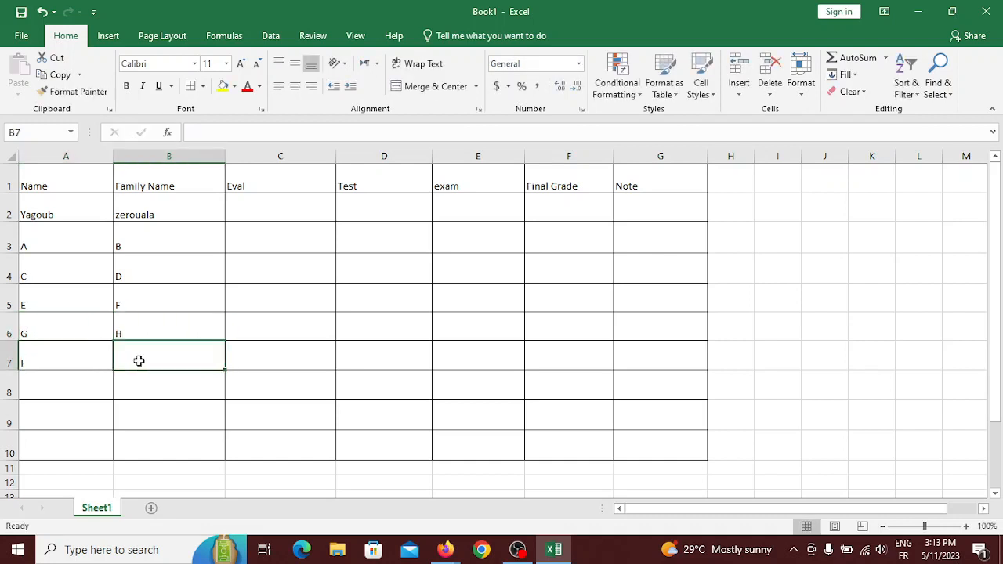
type("J")
left_click(77, 376)
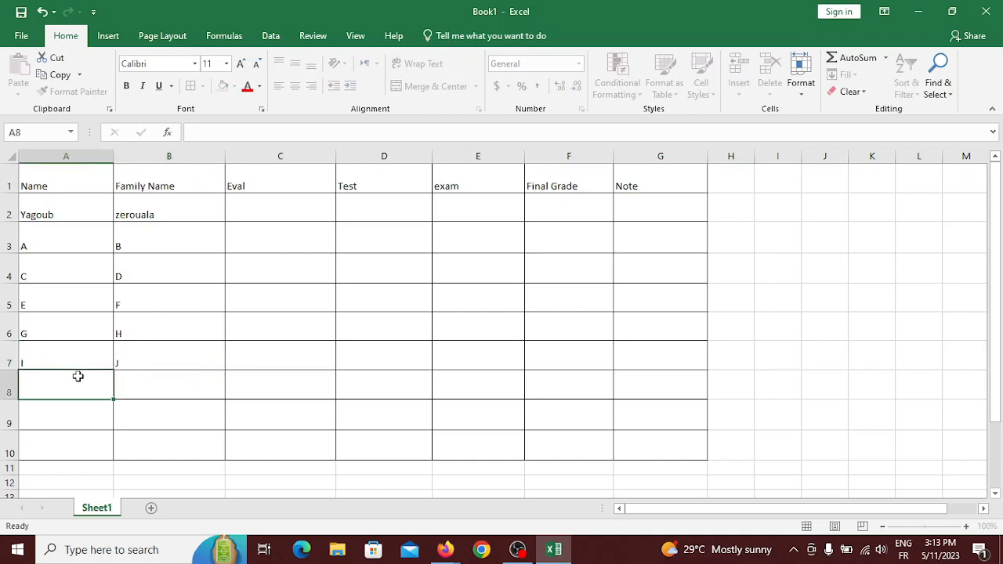
type("K")
left_click(138, 394)
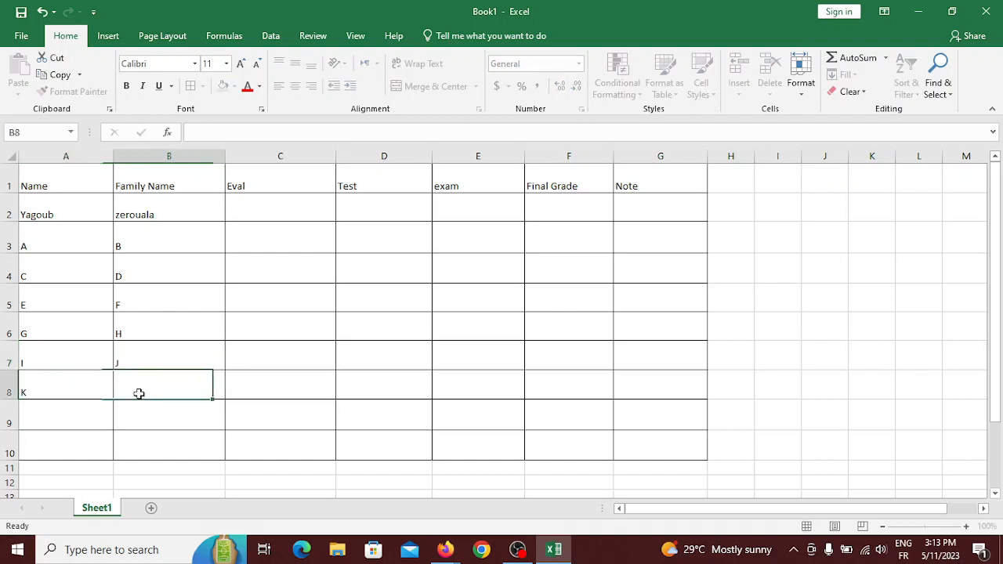
type("L")
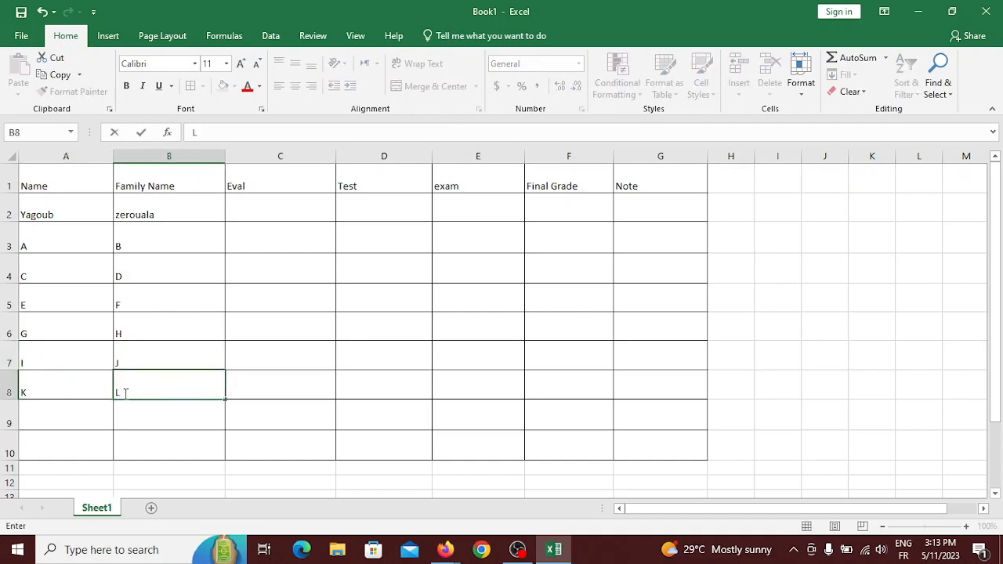
left_click(49, 415)
type("M")
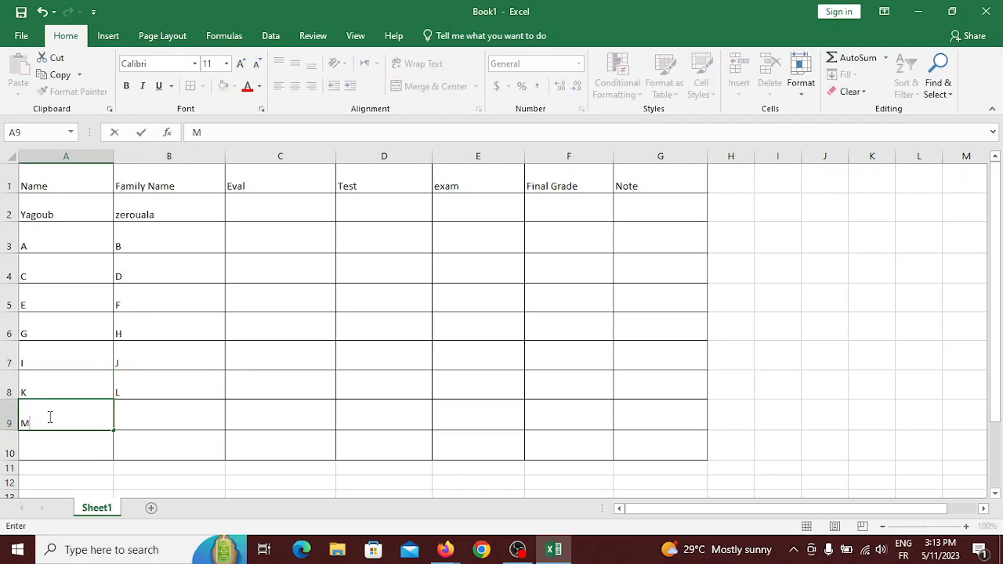
left_click(137, 423)
type("N")
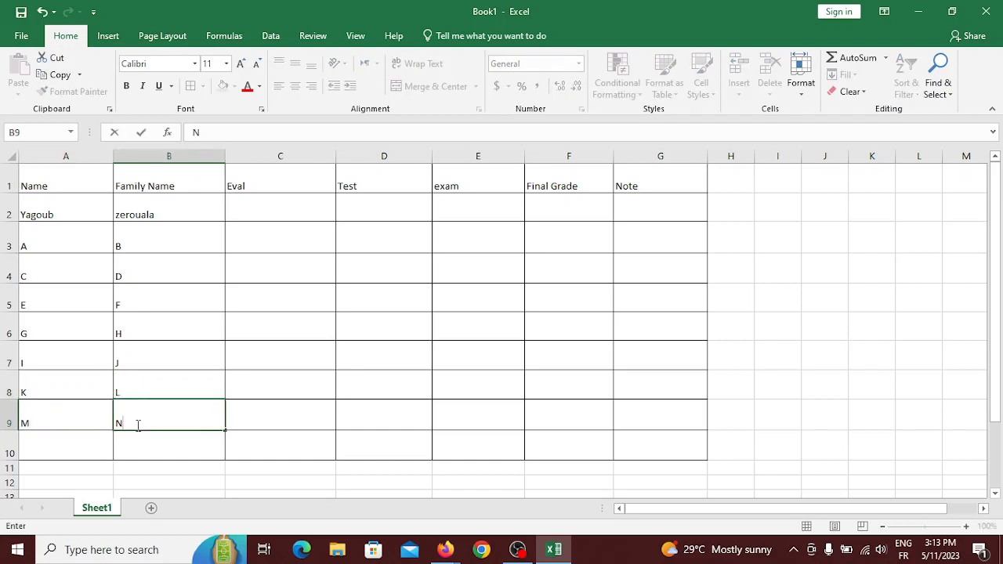
left_click(89, 443)
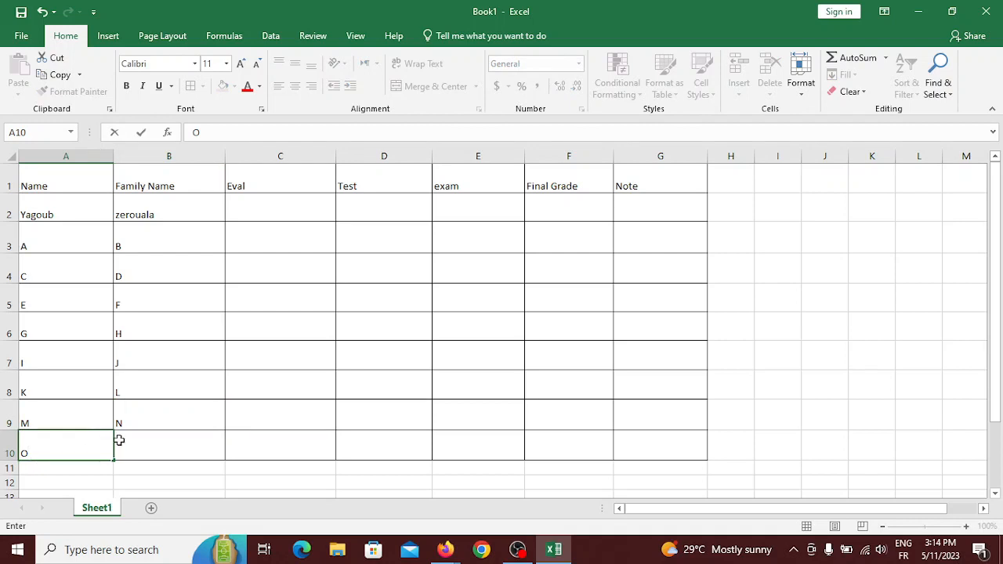
left_click(166, 441)
type("P")
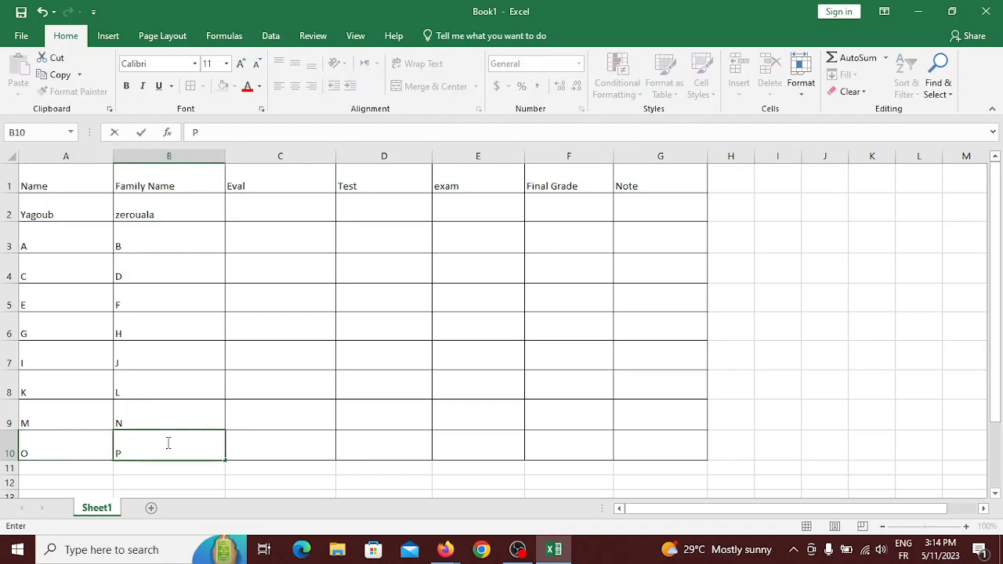
left_click(261, 215)
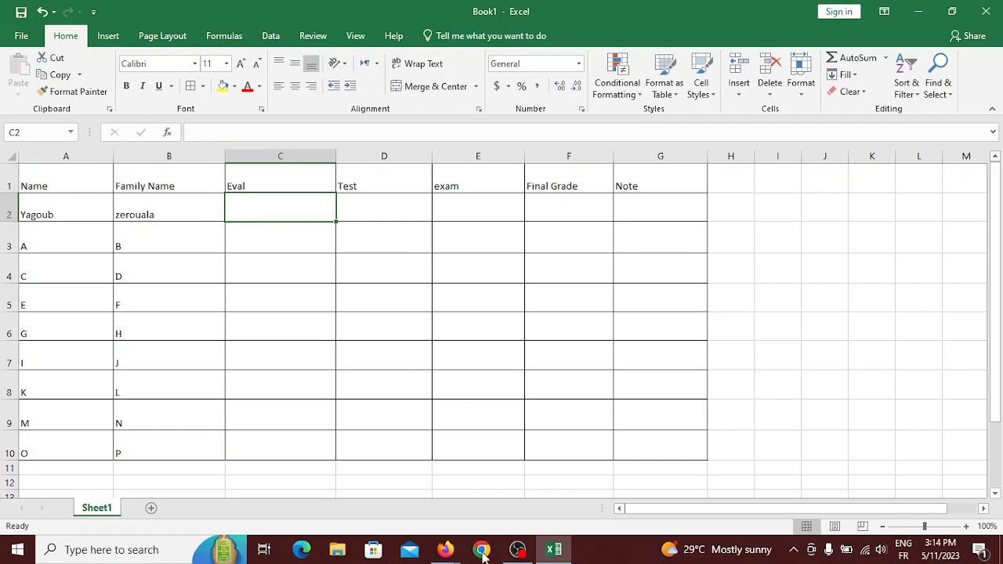
mouse_move(445, 550)
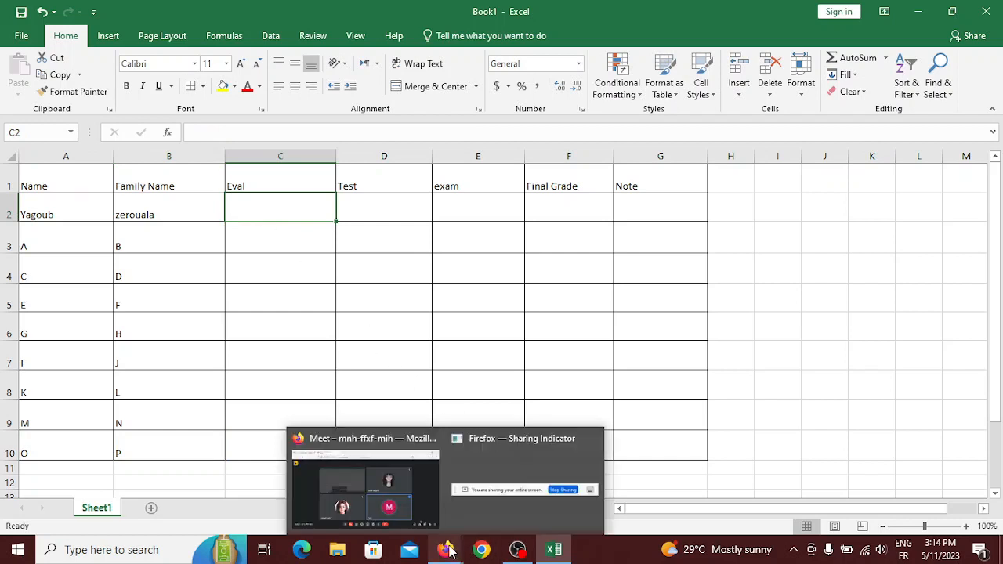
left_click(389, 506)
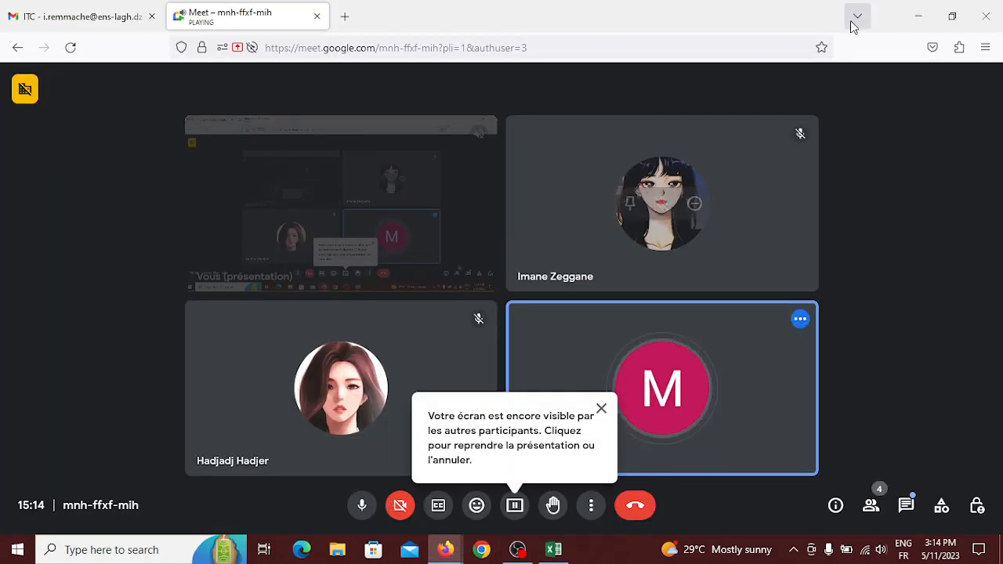
left_click(919, 16)
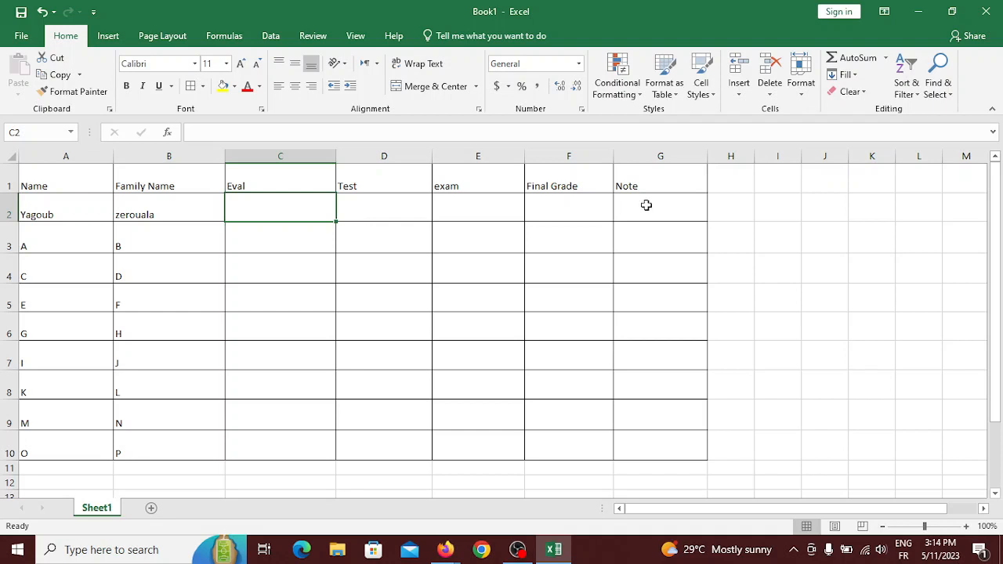
Enter the first student's scores in C2 to E2: Eval 3, Test 5 and exam 1.
left_click(652, 206)
left_click(554, 200)
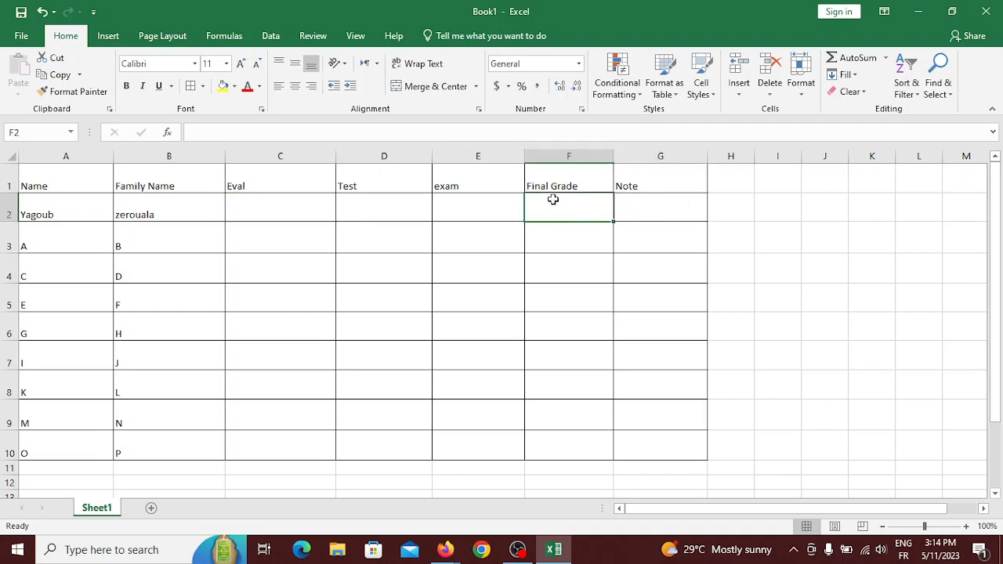
left_click(268, 210)
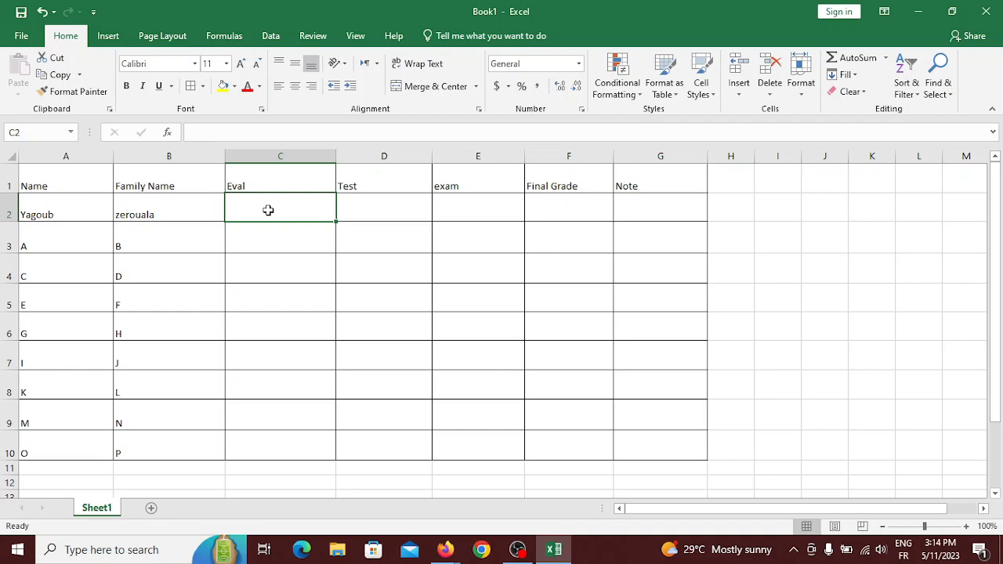
type("3")
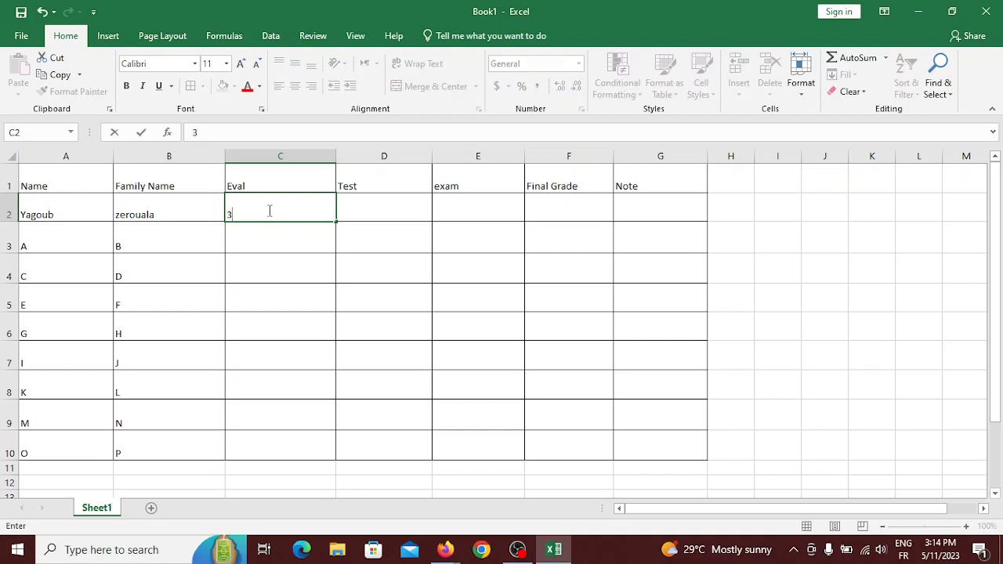
left_click(359, 205)
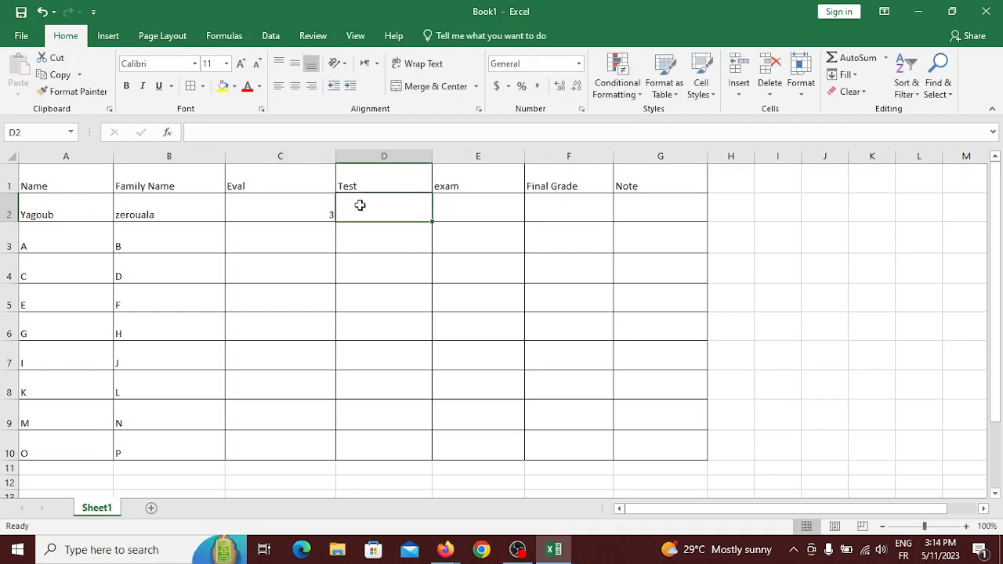
type("5")
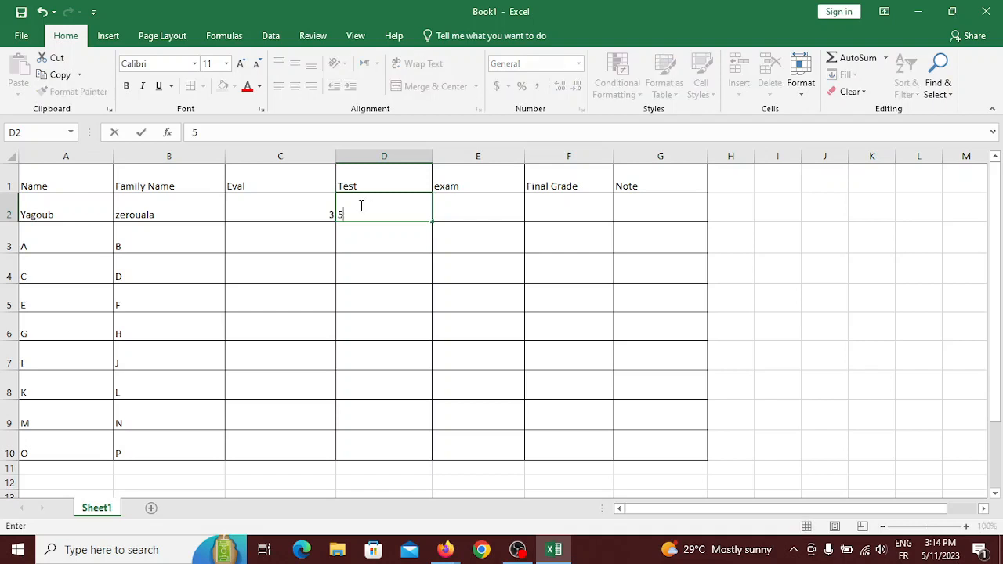
left_click(501, 202)
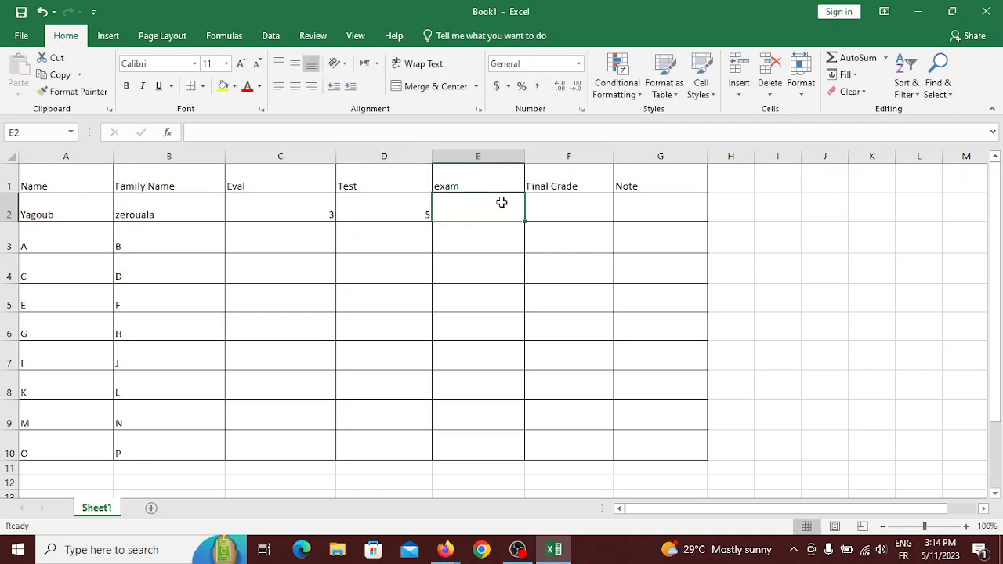
type("1")
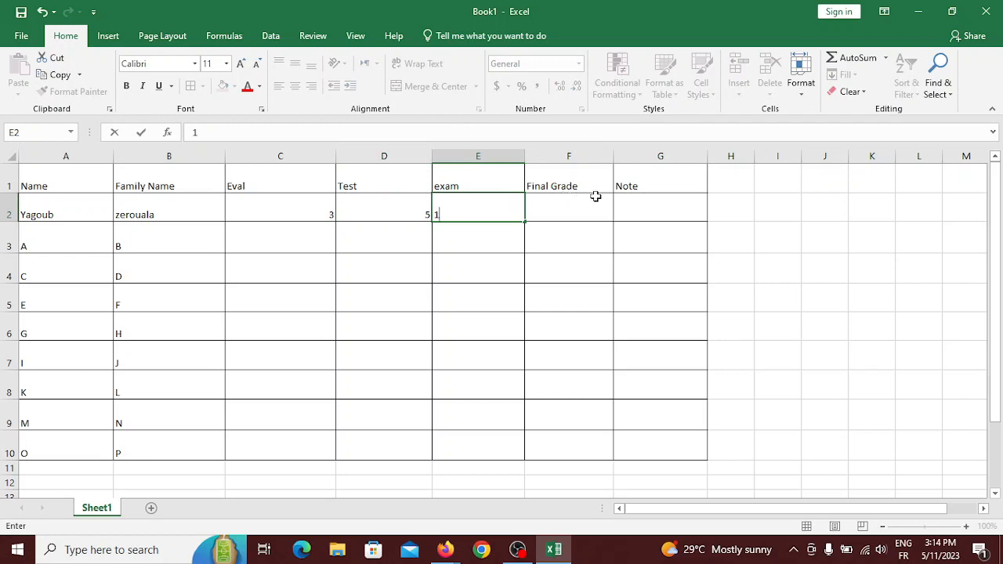
left_click(595, 197)
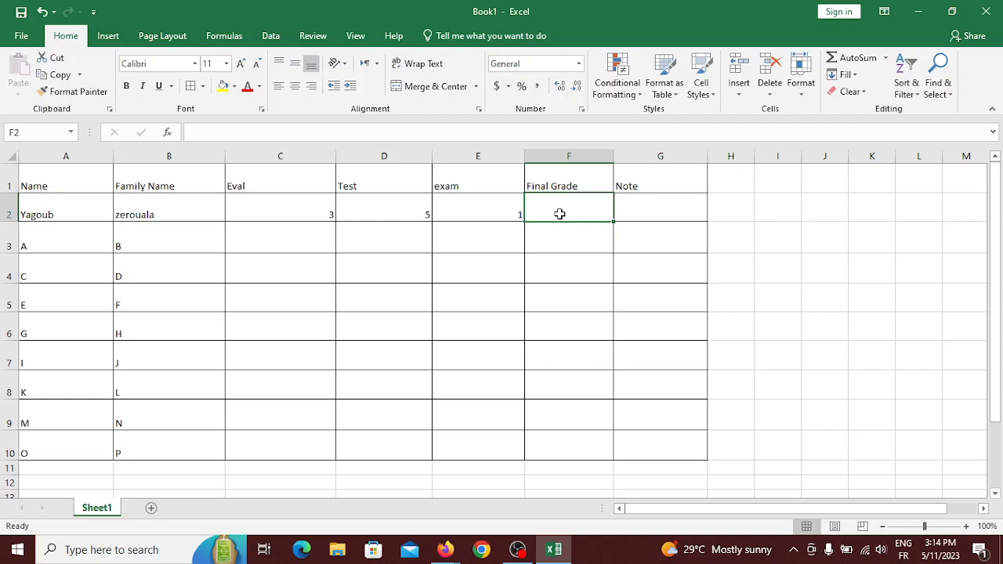
left_click(568, 258)
left_click(567, 246)
left_click(564, 212)
Start inserting a function into F2 and search the function list for 'multi'.
left_click(169, 132)
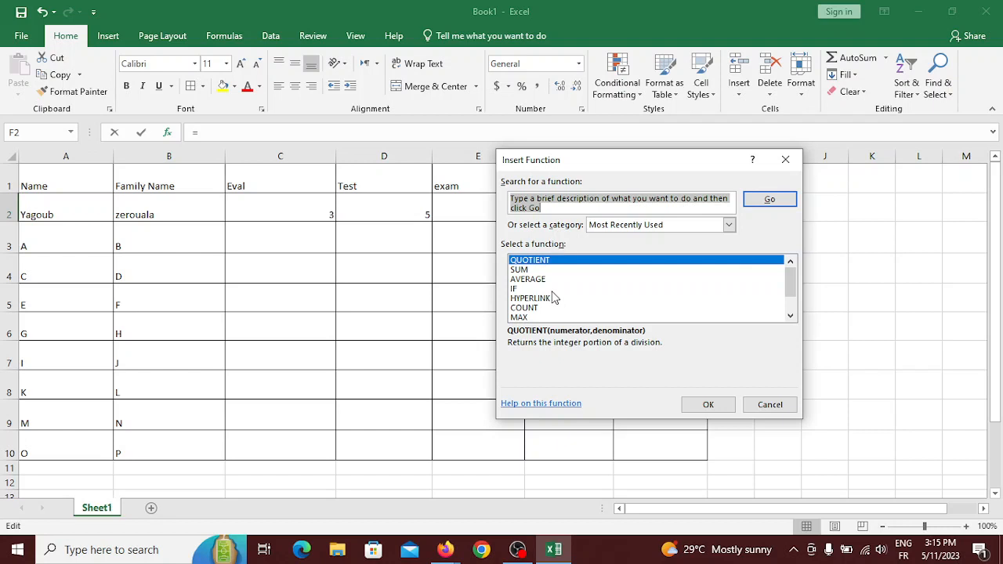
key("BackSpace")
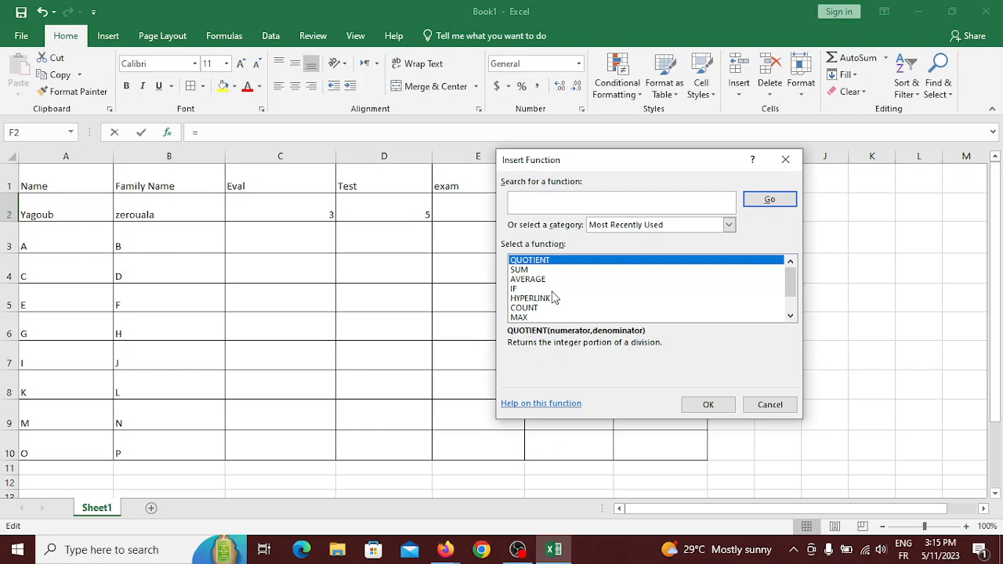
type("multi")
left_click(768, 201)
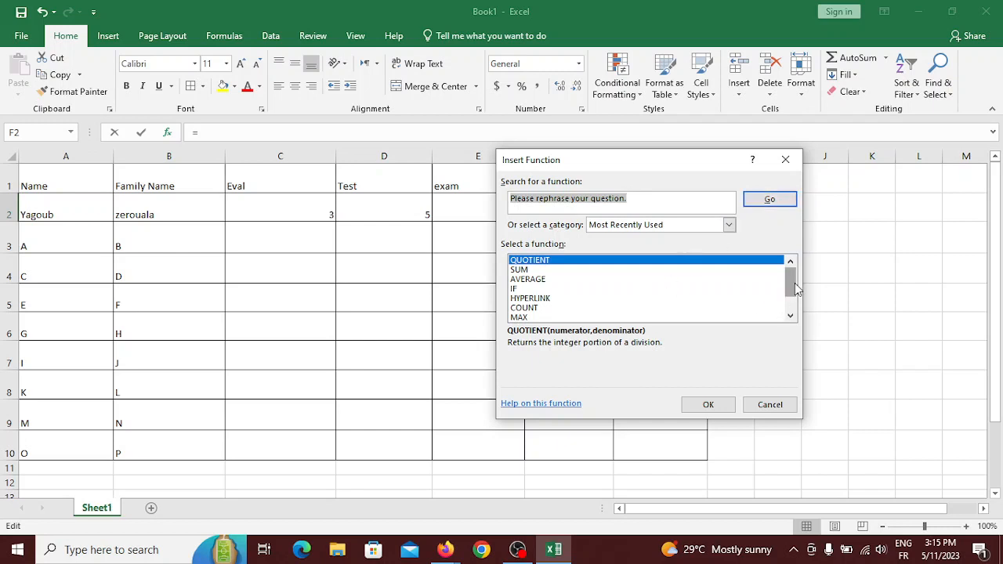
scroll(790, 317, "down", 1)
left_click_drag(790, 299, 788, 275)
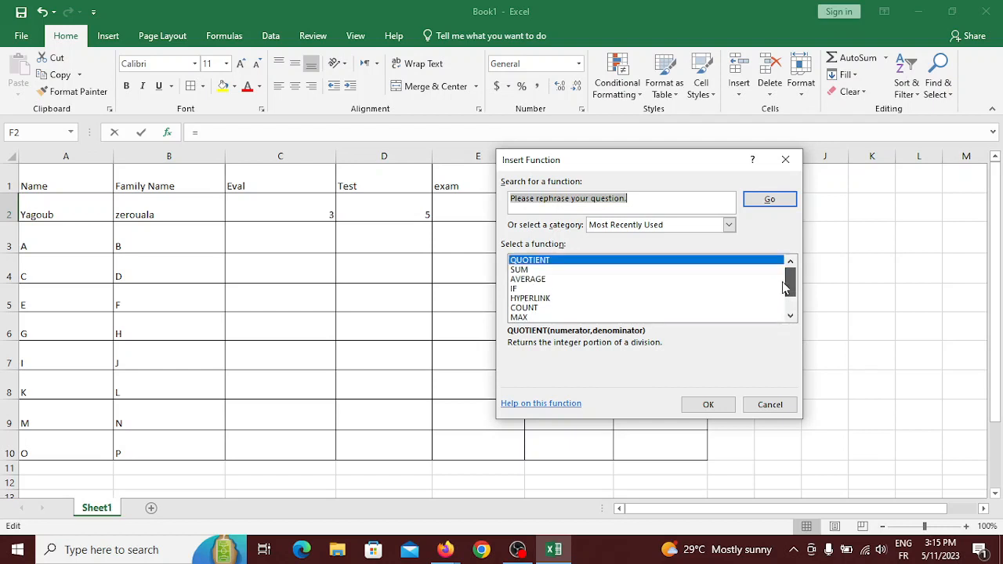
Choose SUM from the function list to open its arguments for C2:E2.
left_click(530, 272)
left_click(532, 280)
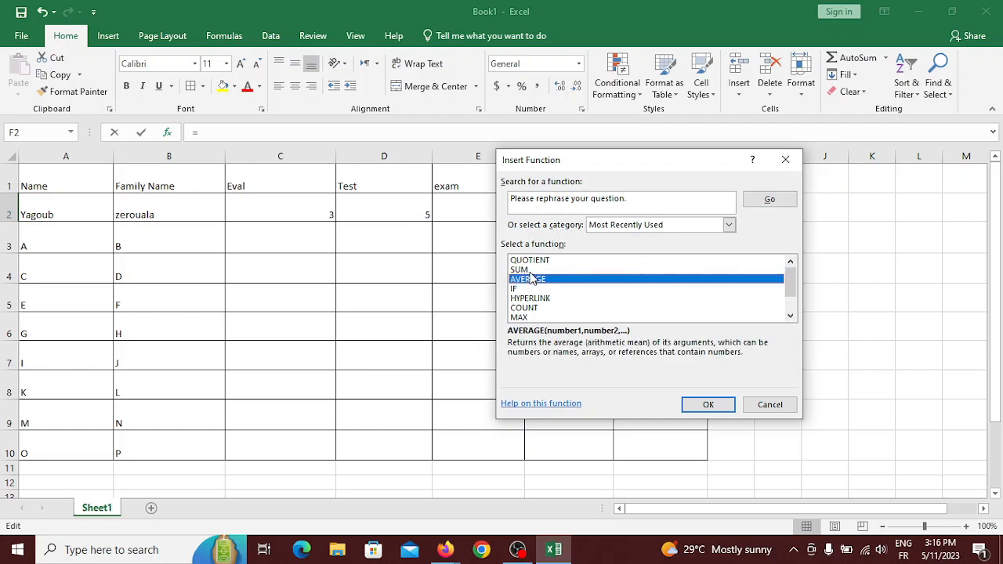
key("Up")
left_click(532, 280)
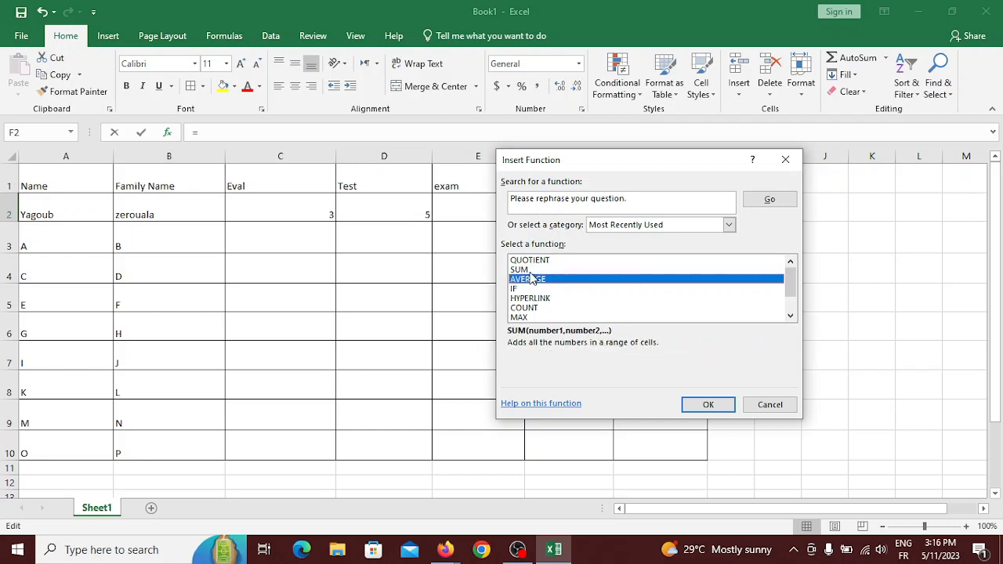
key("Up")
left_click(533, 280)
key("Down")
key("Down")
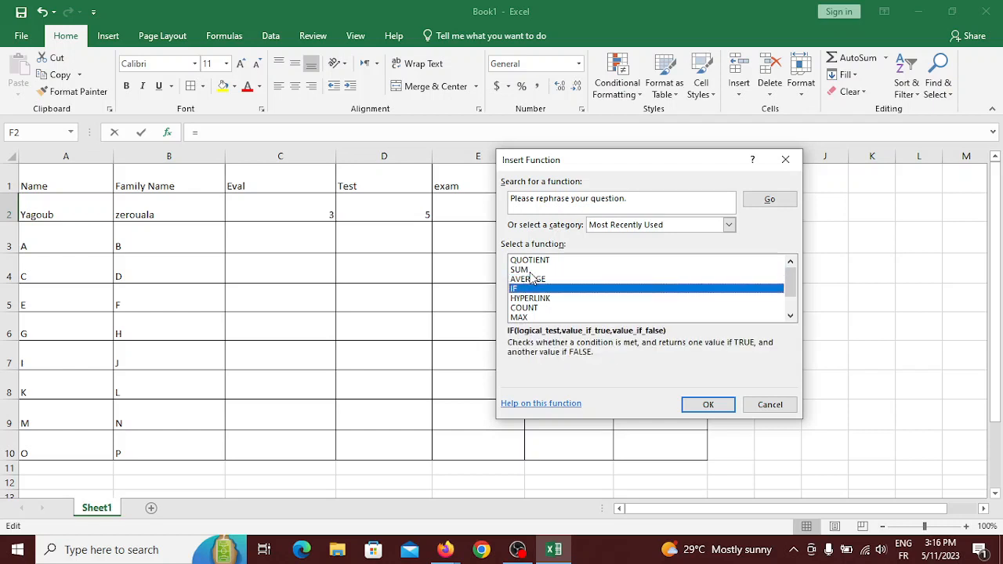
key("Down")
key("Down")
key("Down")
key("Down")
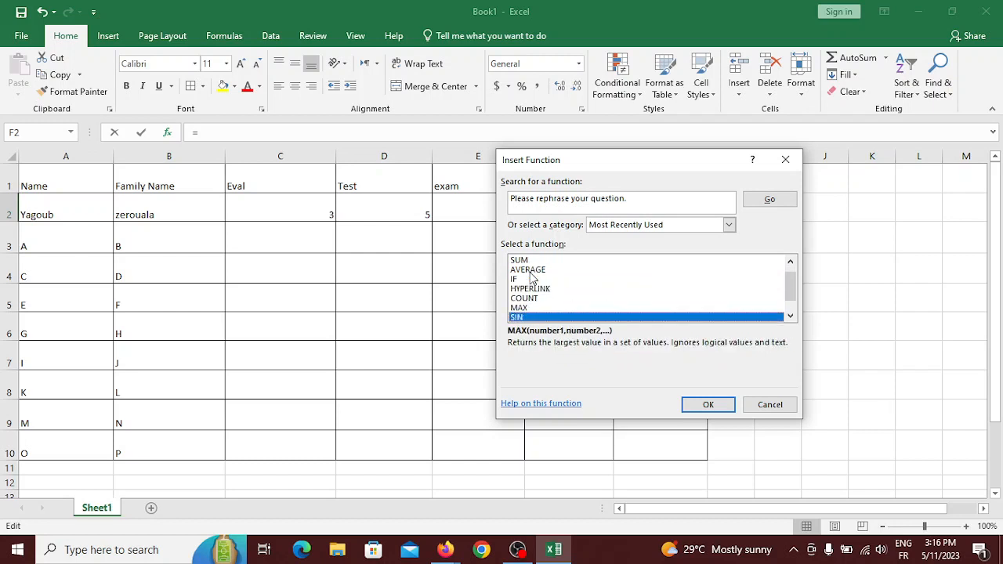
key("Down")
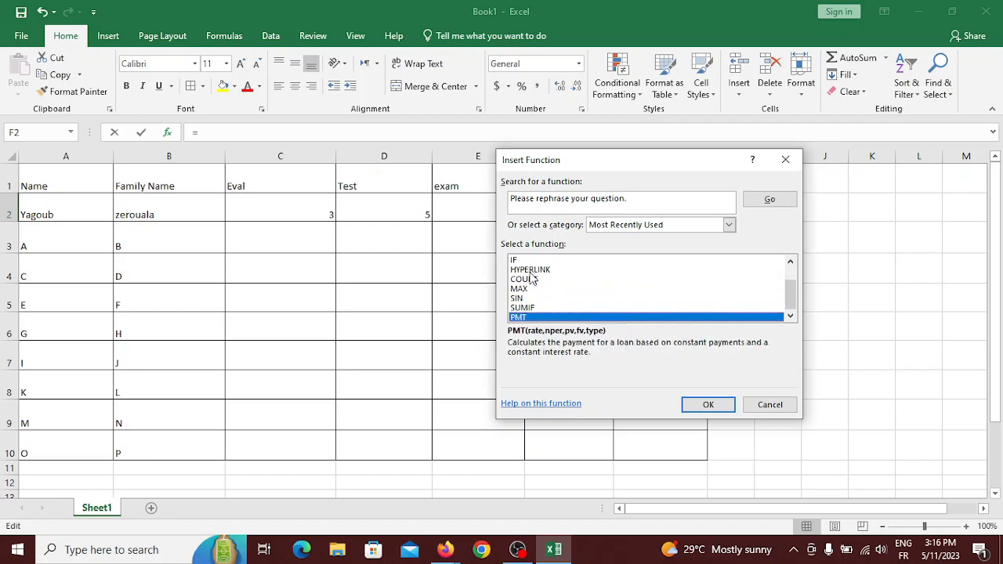
key("Up")
key("Up")
key("Up")
key("Up")
key("Up")
key("Up")
key("Up")
key("Up")
key("Up")
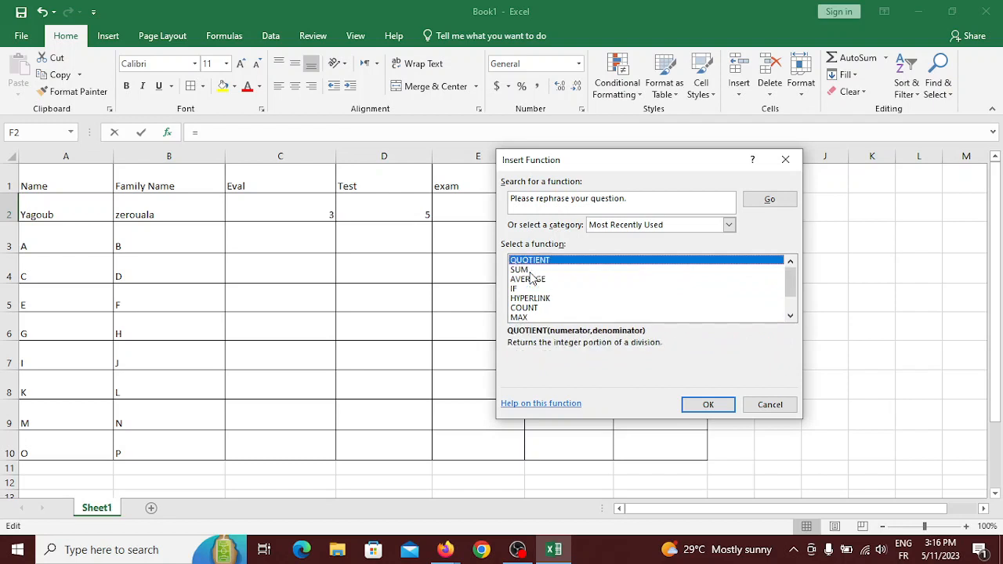
left_click(522, 271)
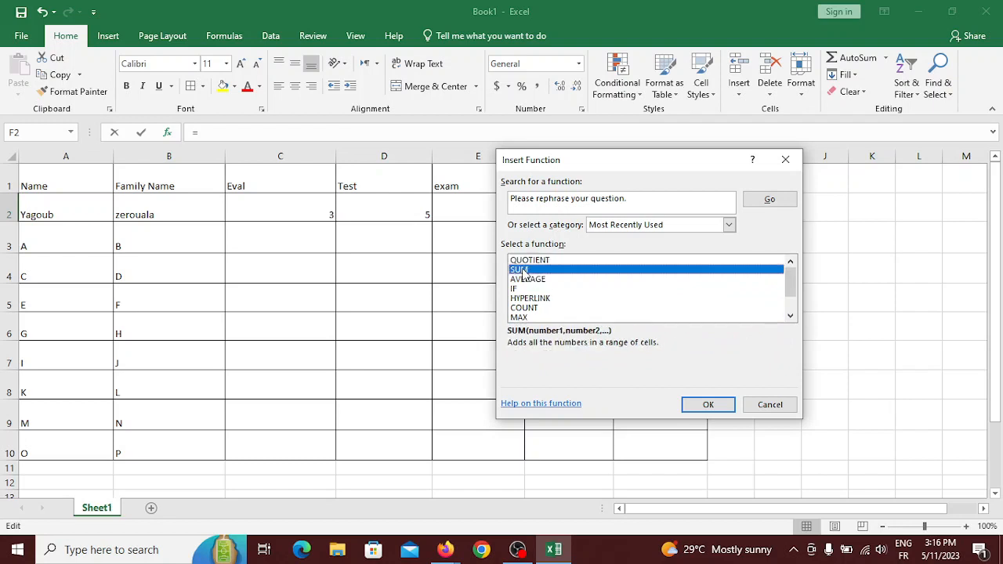
double_click(523, 272)
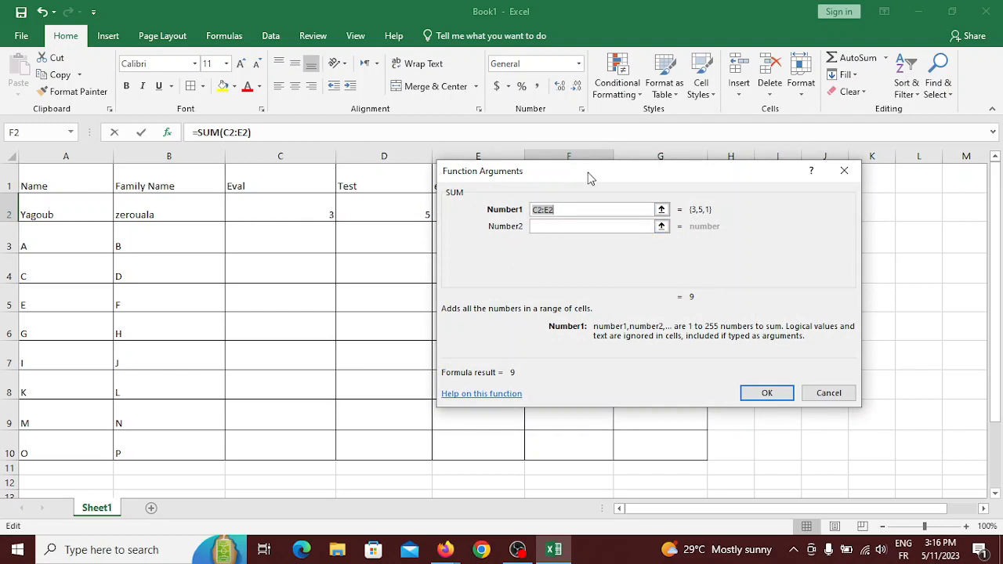
Move the SUM arguments box, reselect C2:E2, then cancel without entering the formula.
left_click_drag(601, 170, 639, 273)
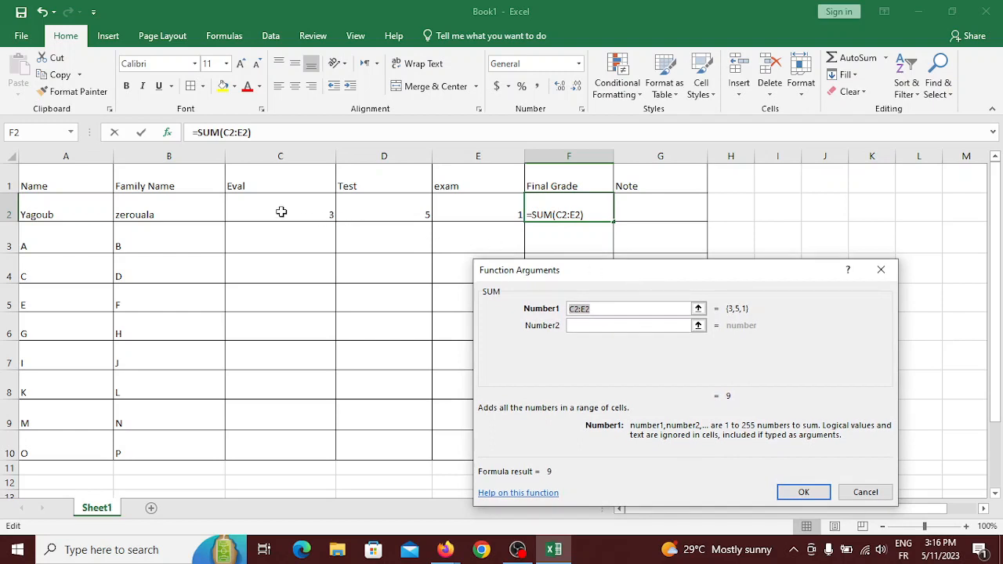
left_click_drag(283, 212, 443, 206)
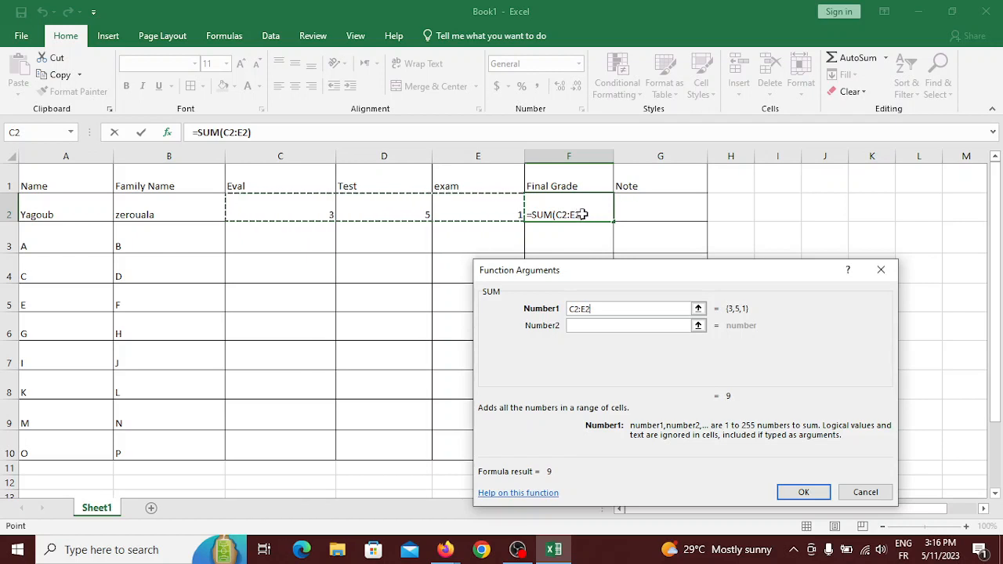
left_click(882, 271)
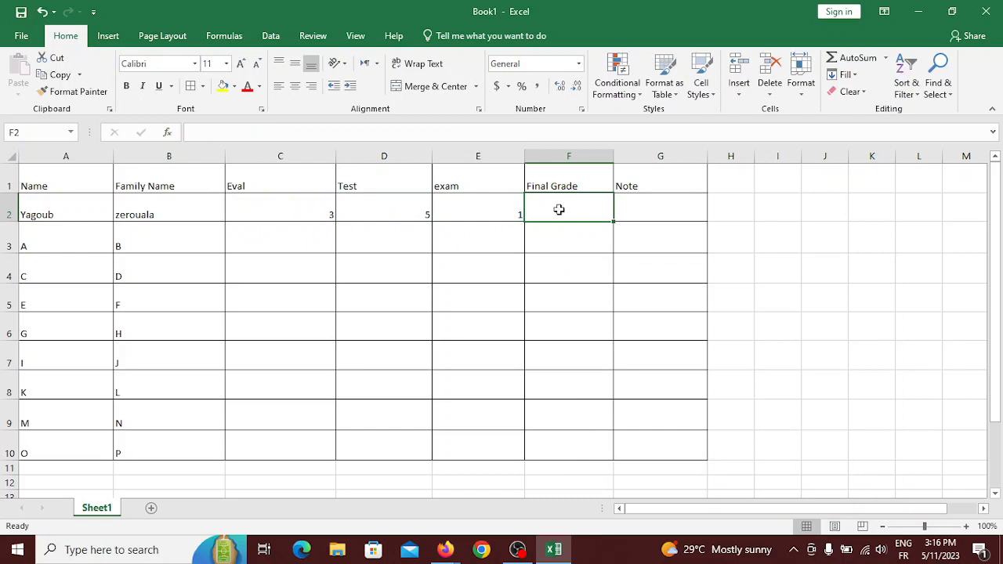
Enter =C2*0.25+D2*0.25+E2*0.5 in F2, giving the first student a Final Grade of 2.5.
type("=")
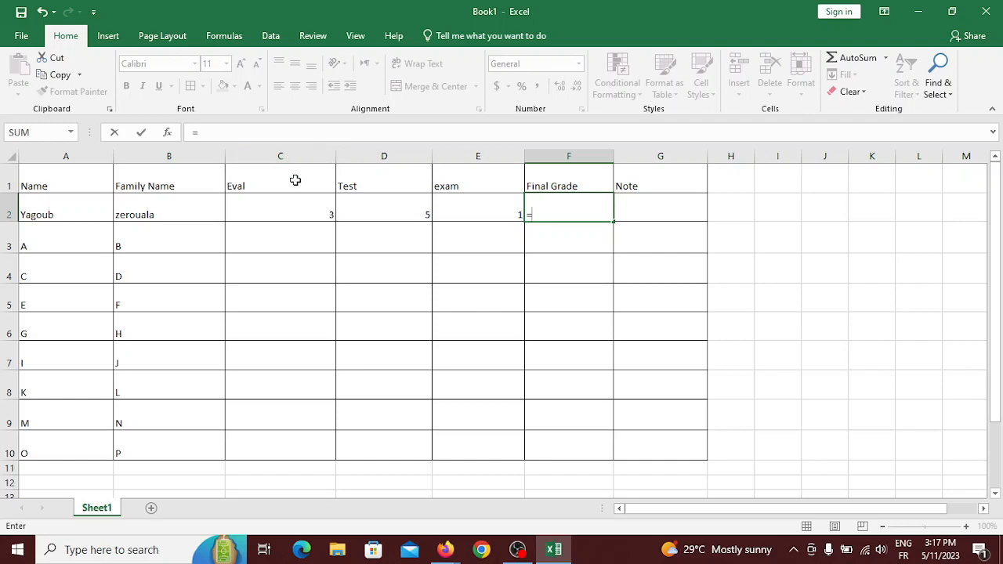
left_click(271, 207)
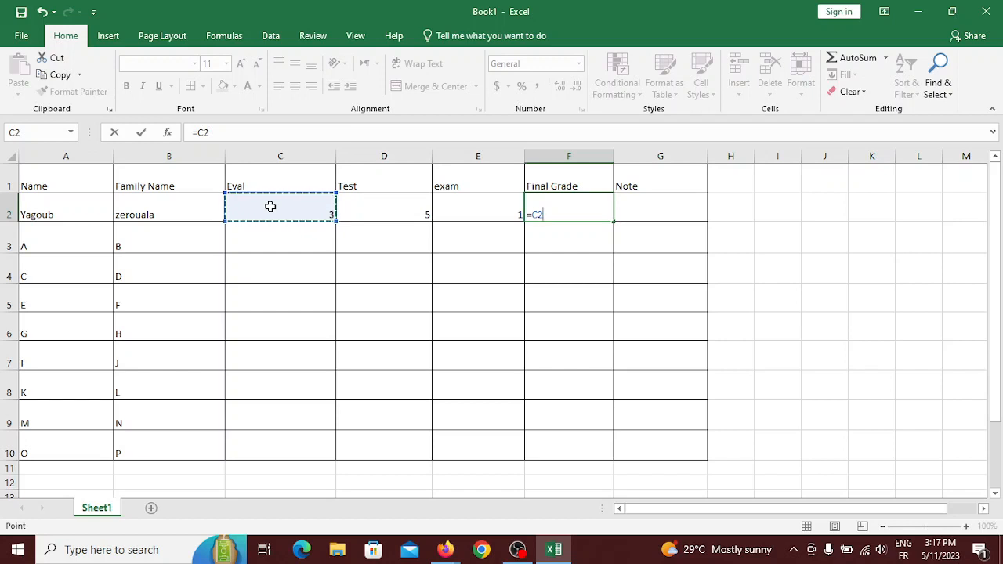
type("*")
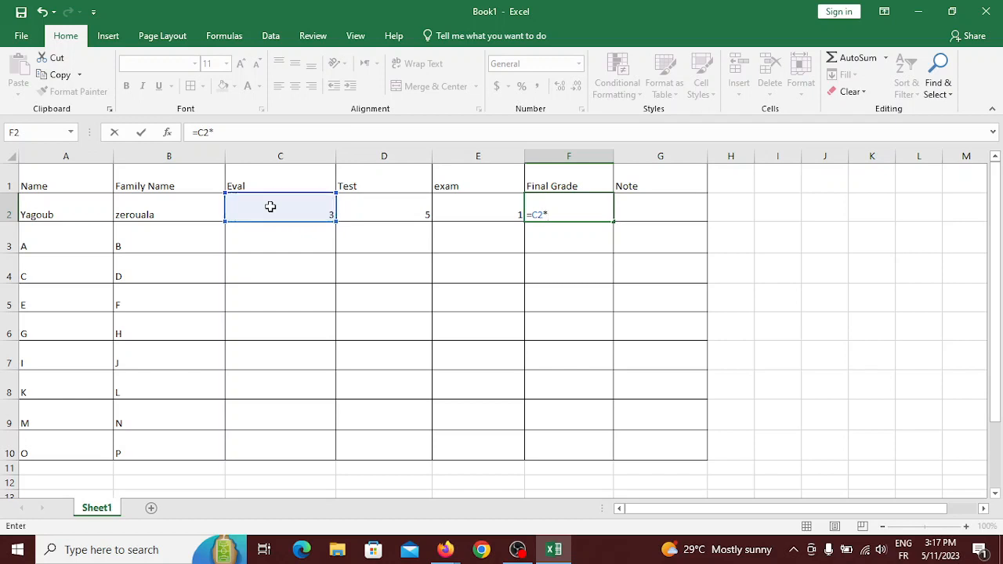
type("0.25")
type("+")
left_click(362, 206)
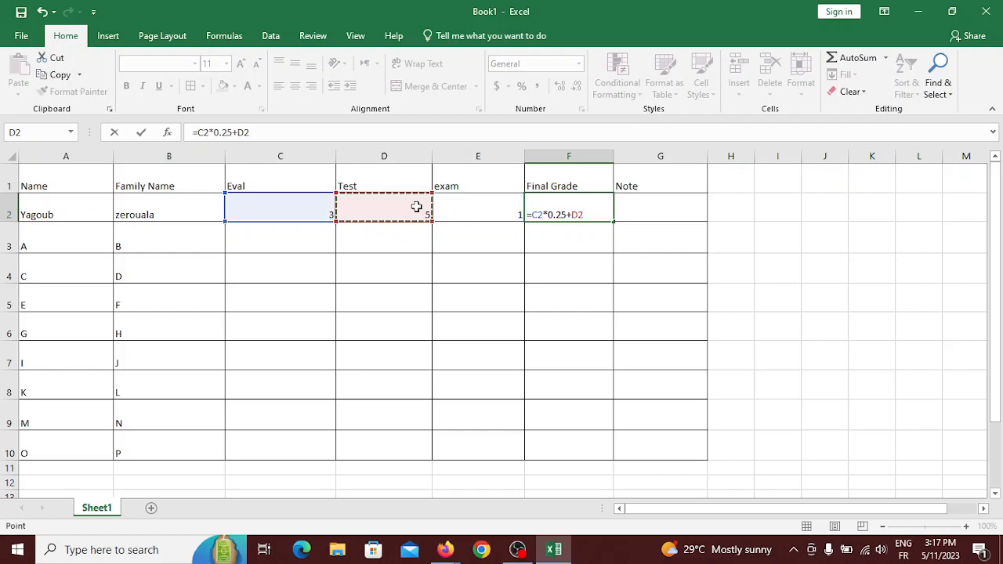
type("*")
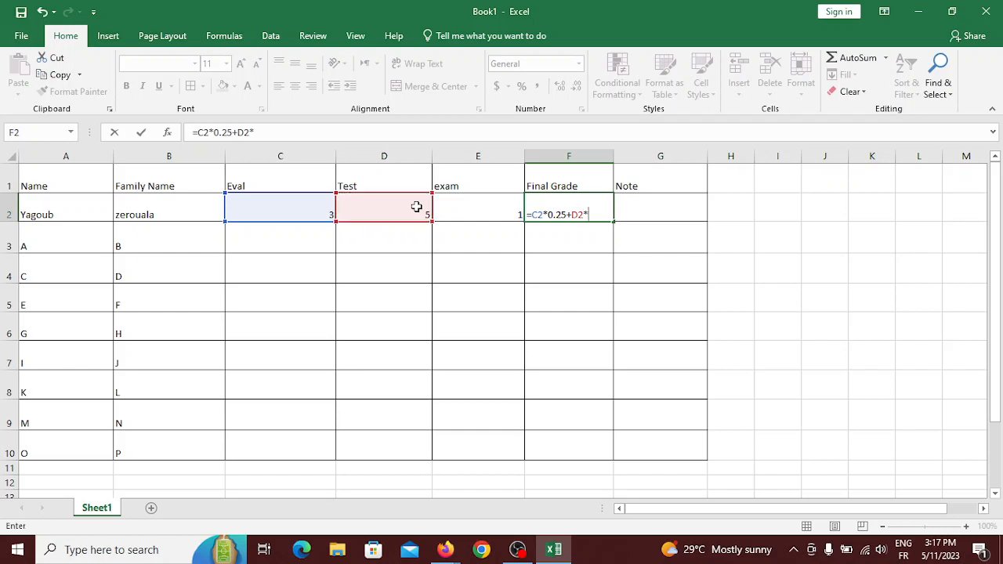
type("0.25+")
left_click(476, 211)
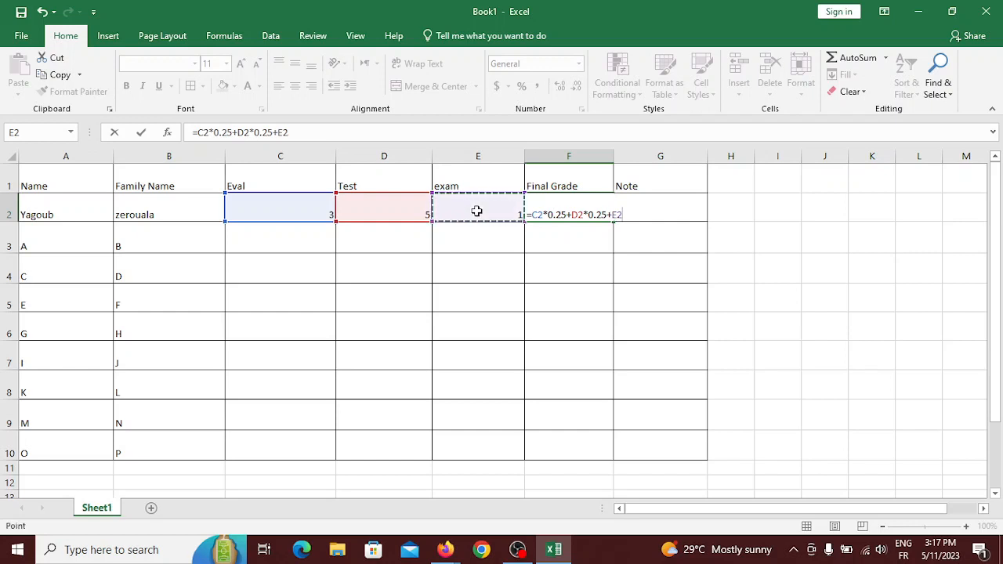
type("*0.")
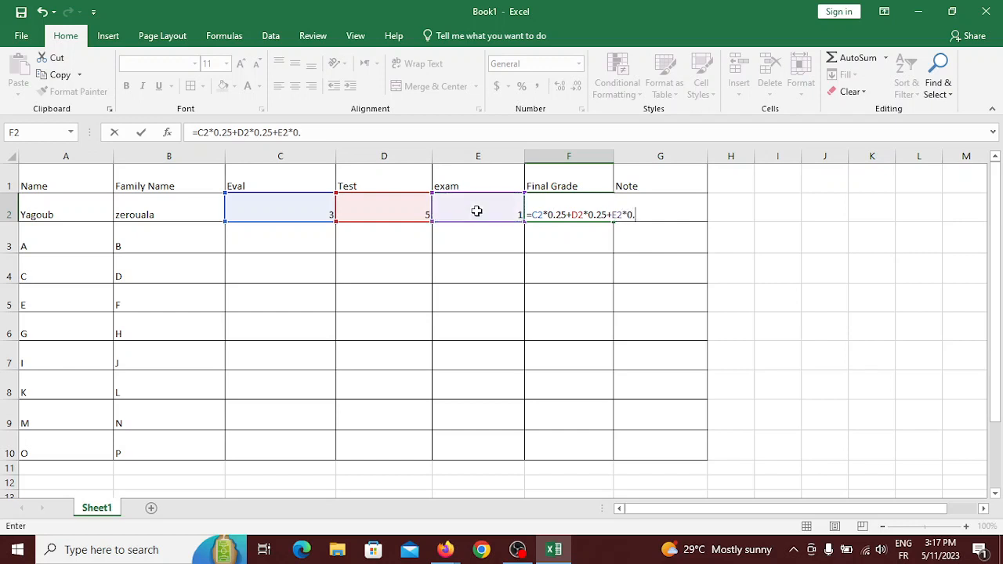
type("5")
key("Return")
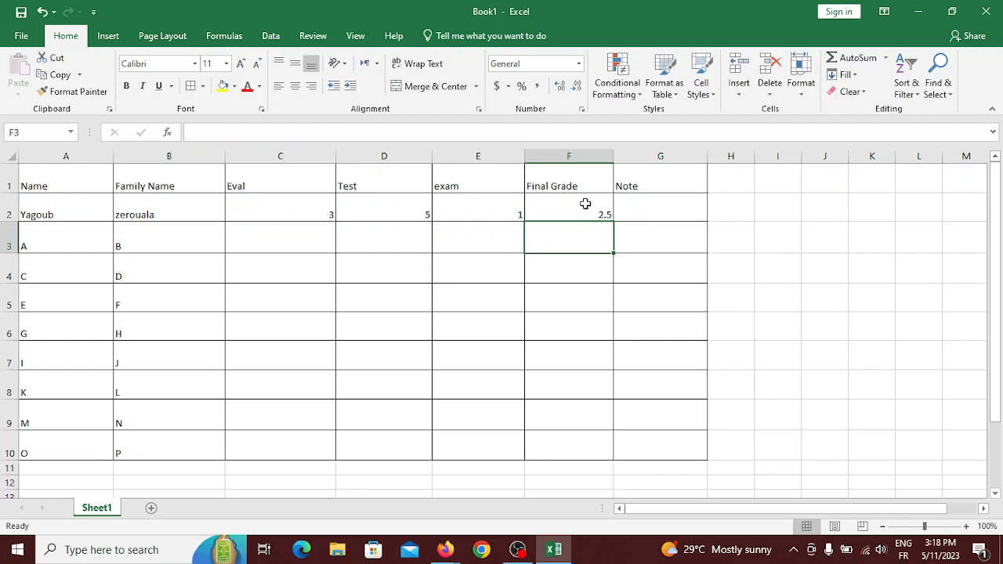
Select cell F3 and start a new formula there with an equals sign.
left_click(586, 203)
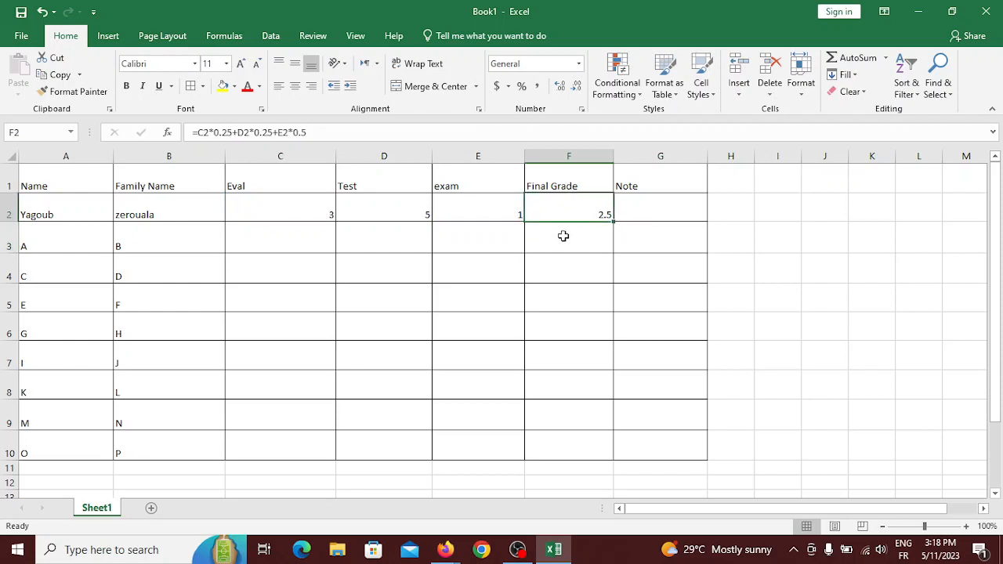
left_click(571, 239)
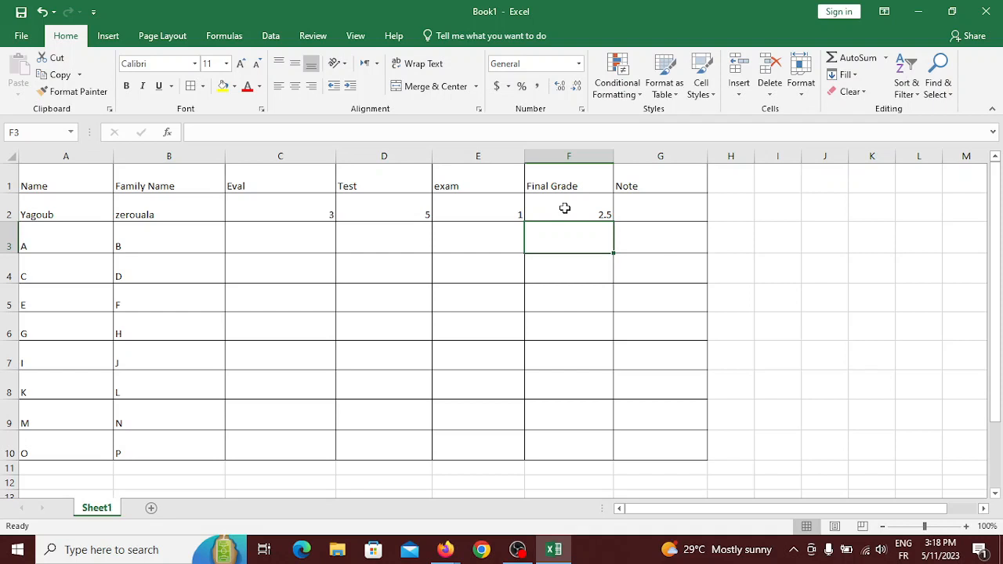
left_click(577, 269)
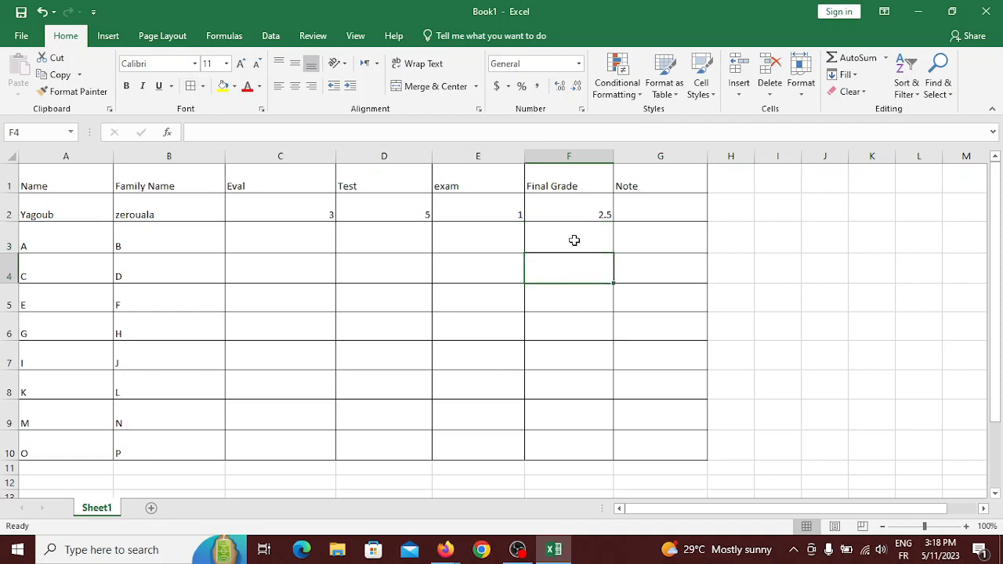
left_click(574, 240)
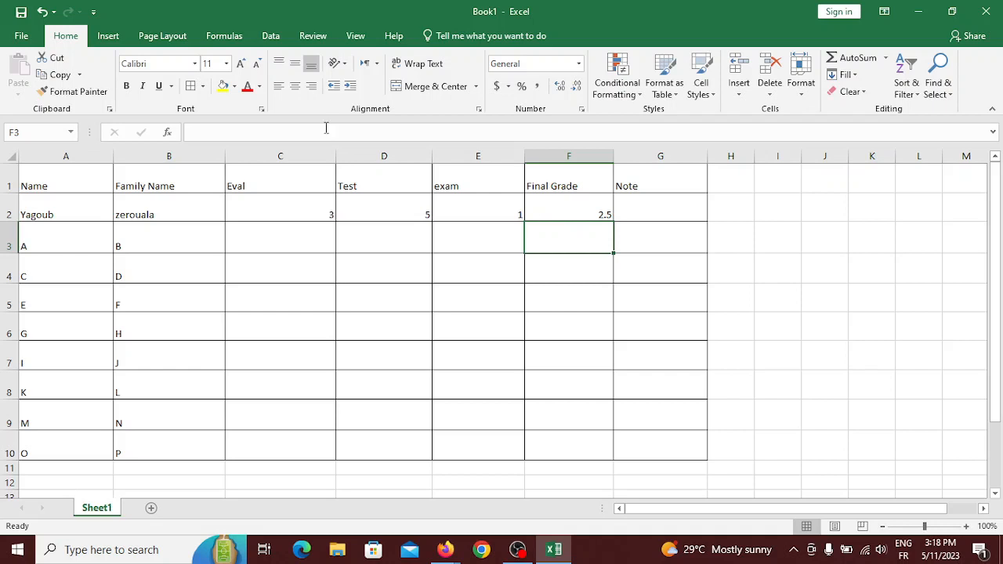
left_click(243, 134)
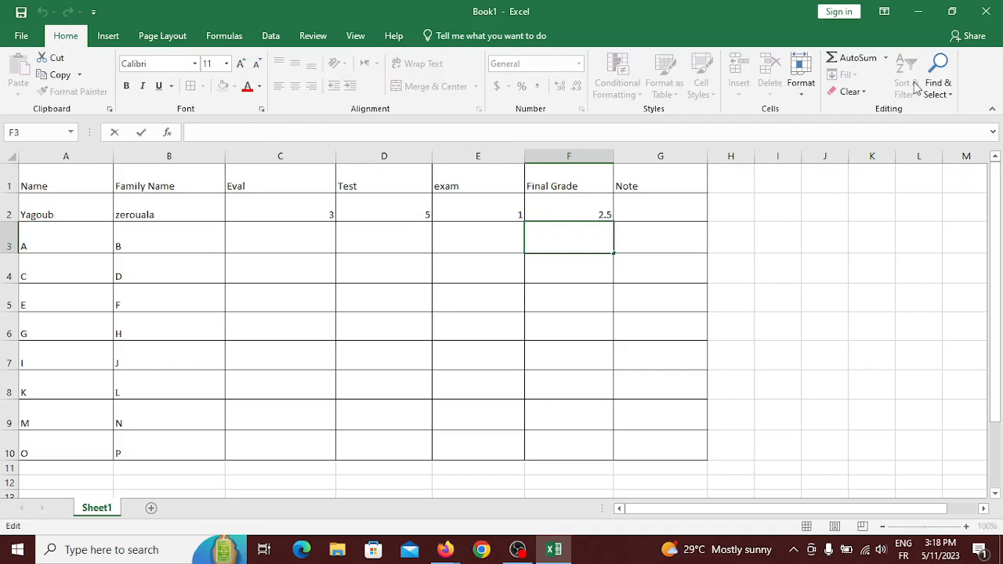
left_click(993, 133)
left_click(993, 135)
type("=")
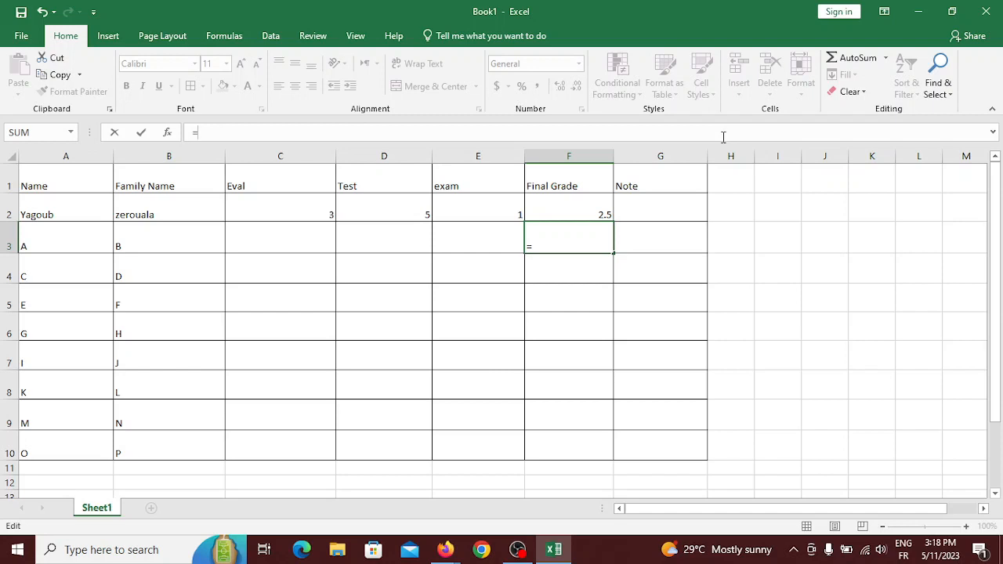
Complete F3 as =C3*0.25+D3*0.25+E3*0.5, which shows 0 for now.
type("c3")
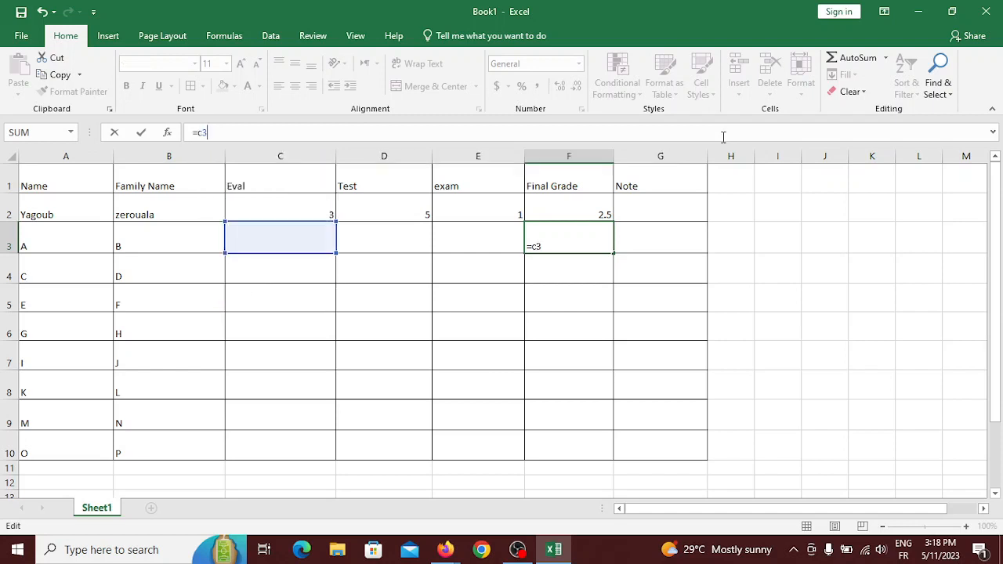
type("*0.25+d3")
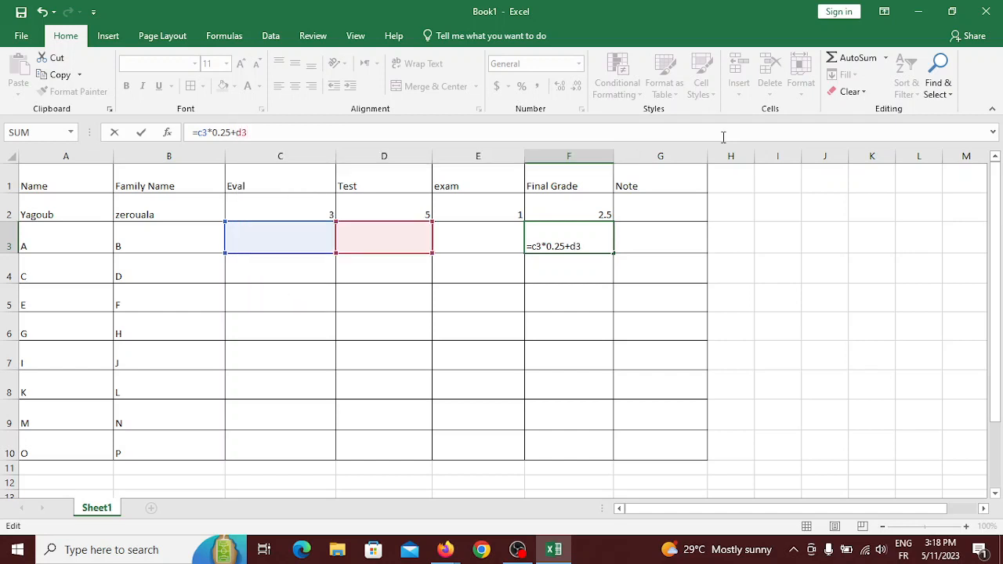
type("*0.25")
type("+e3")
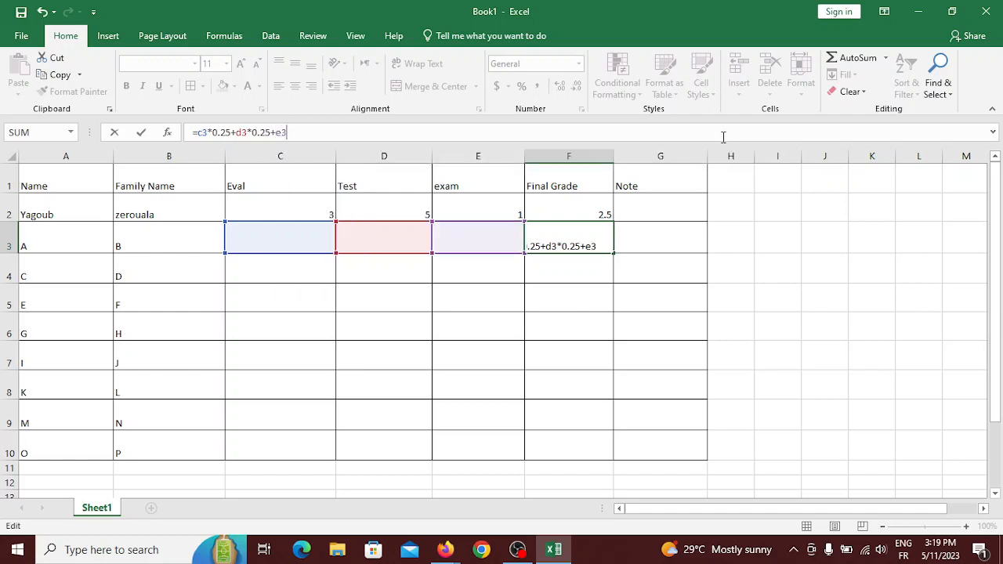
type("*0.5")
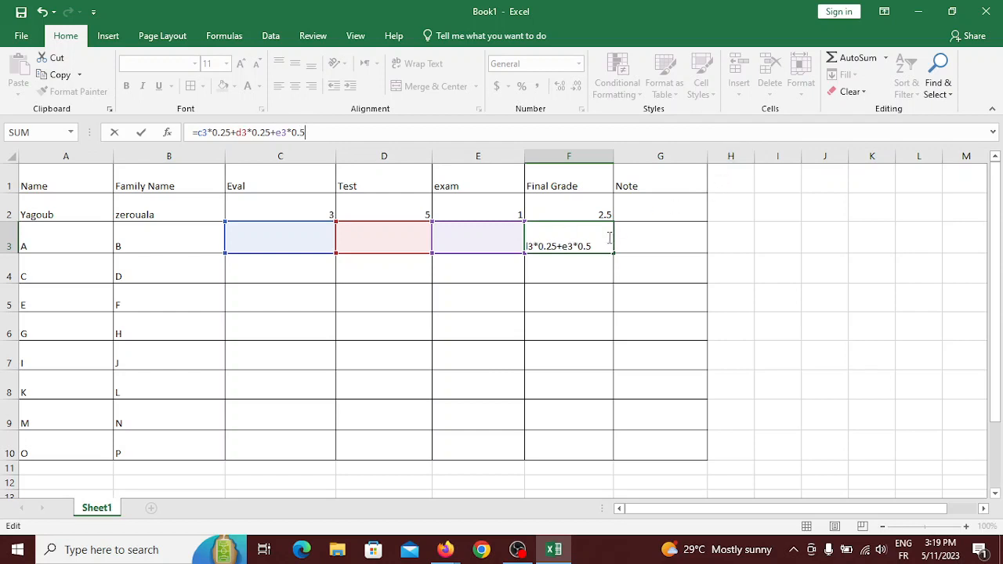
key("Return")
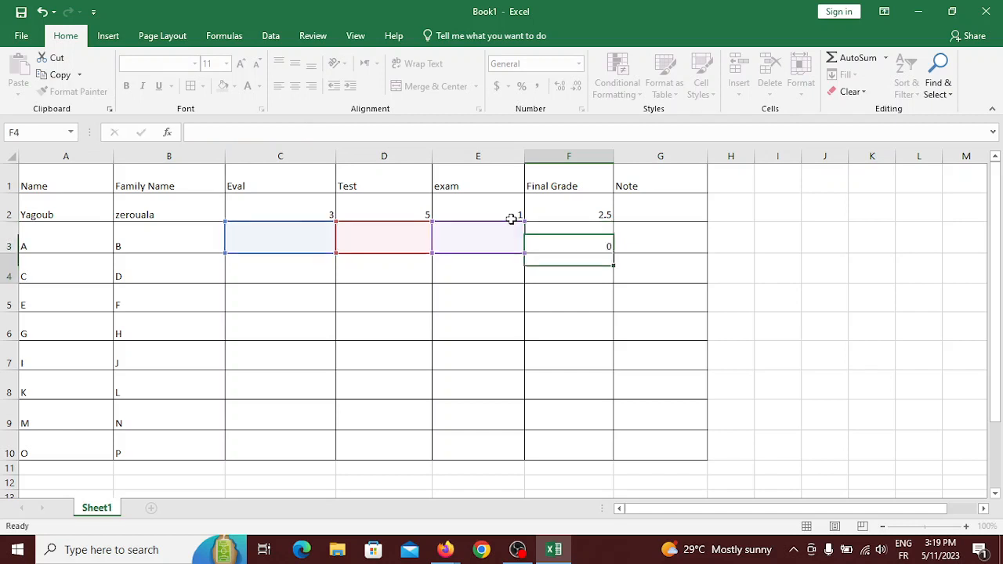
left_click(580, 246)
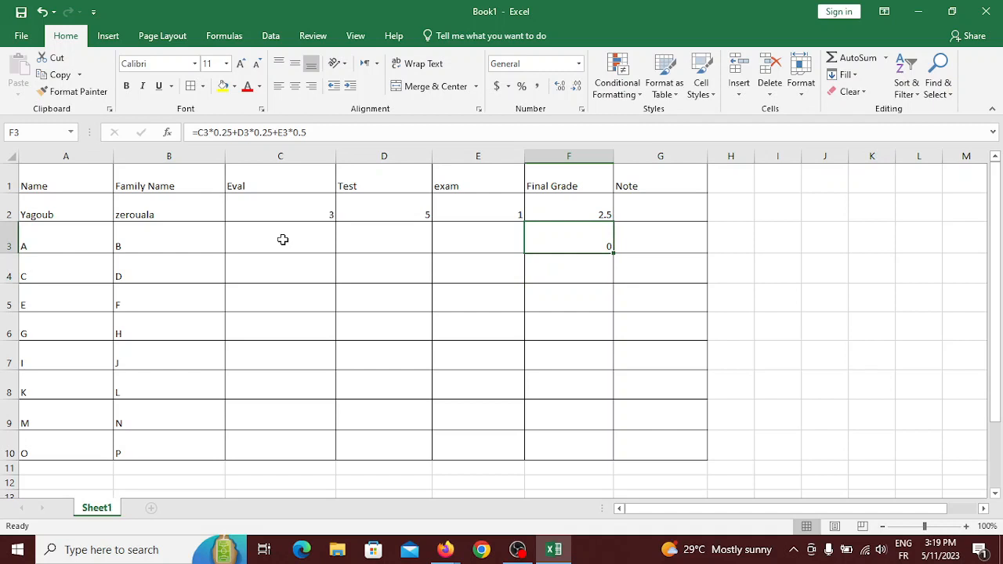
Enter row 3's scores: Eval 7, Test 9 and exam 8.
left_click(283, 239)
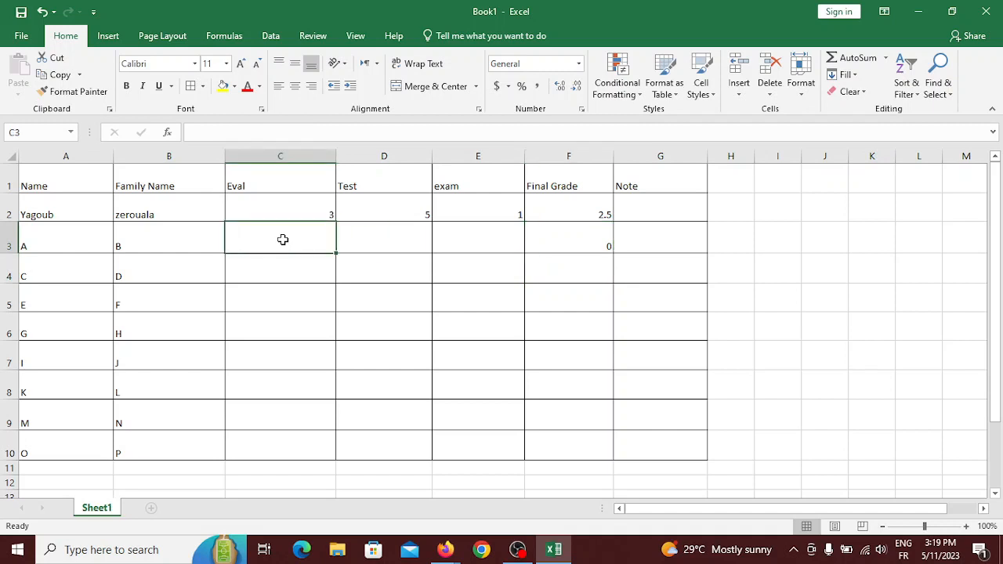
type("7")
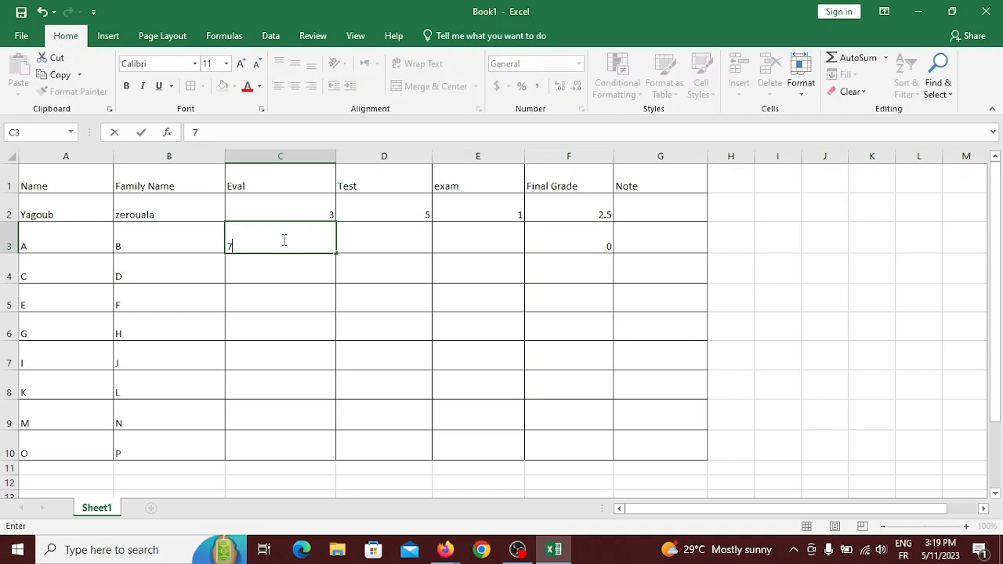
left_click(400, 238)
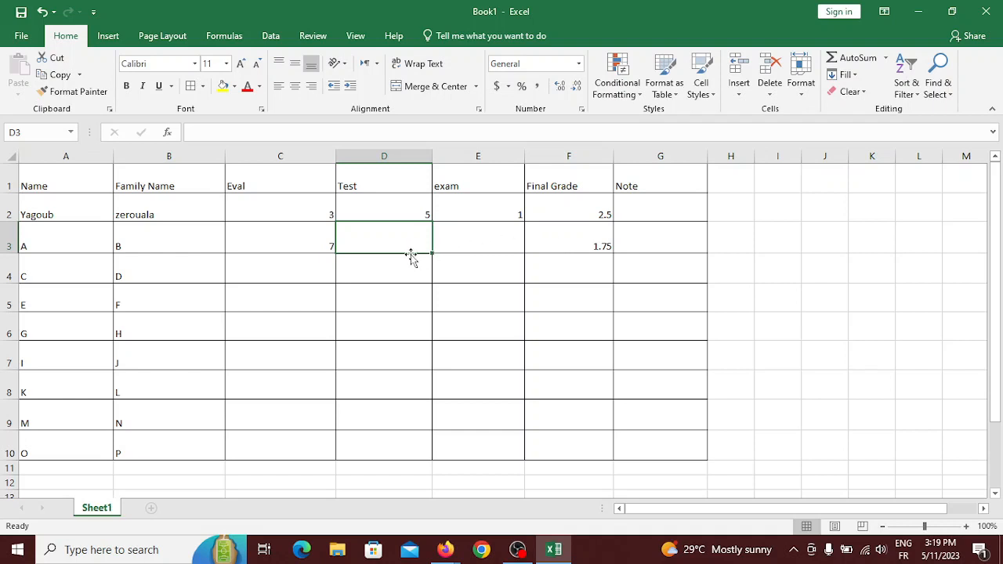
type("9")
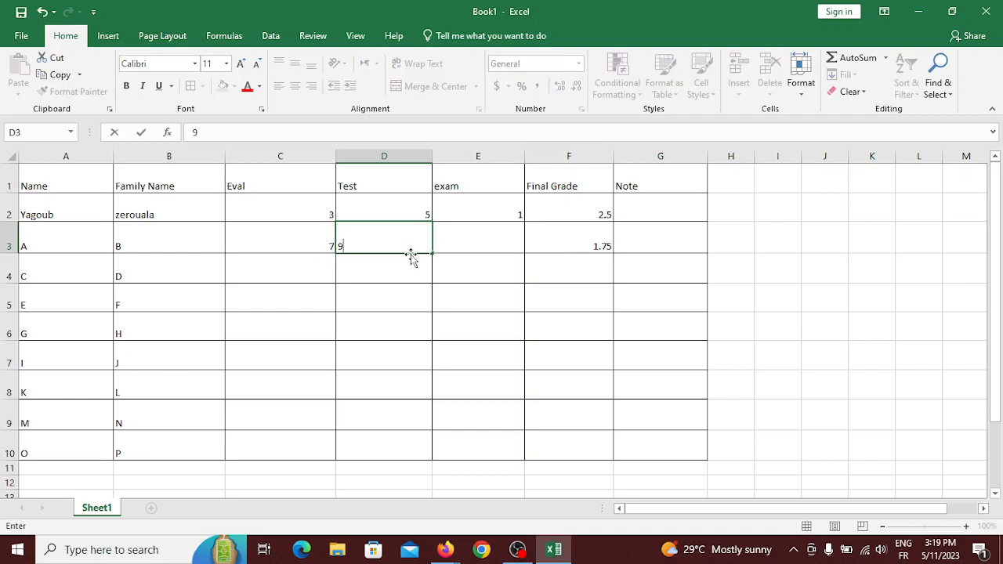
left_click(501, 235)
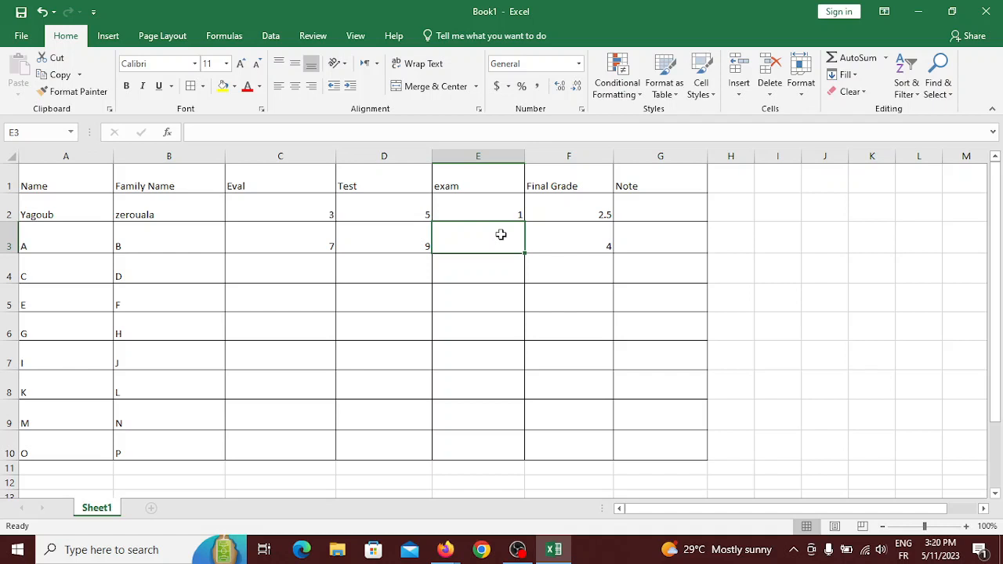
type("8")
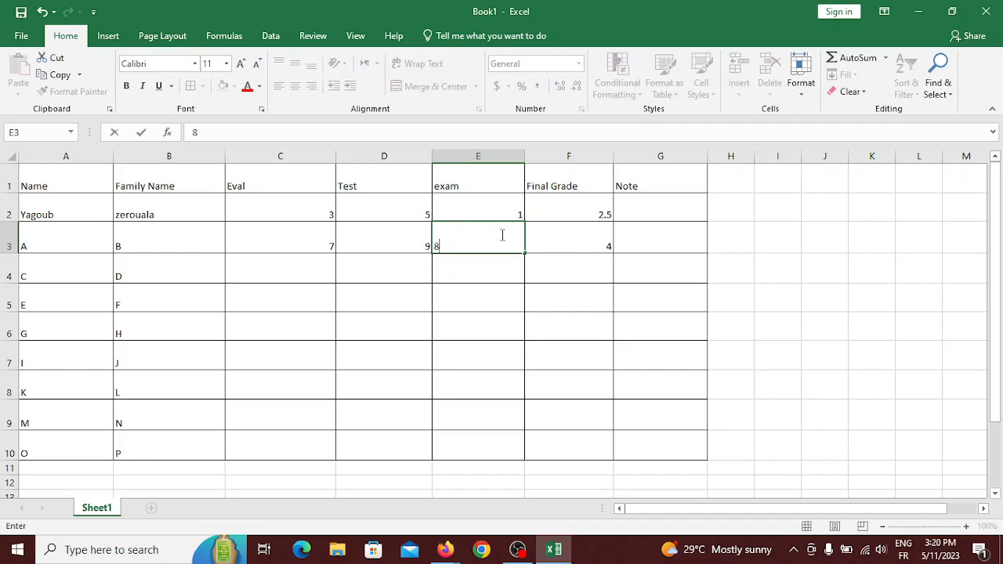
left_click(660, 244)
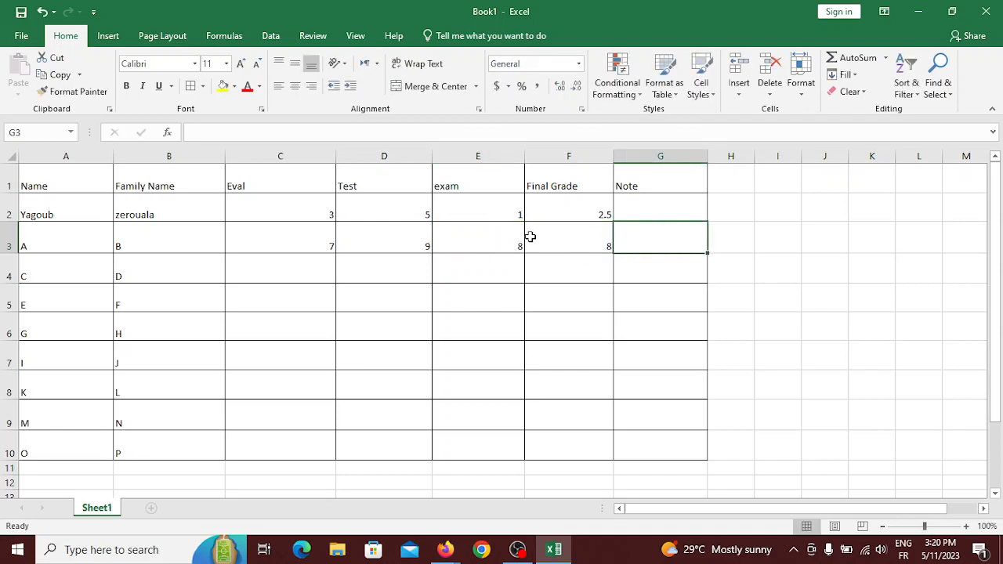
Enter scores of 10 for Eval, Test and exam in row 4.
left_click(270, 271)
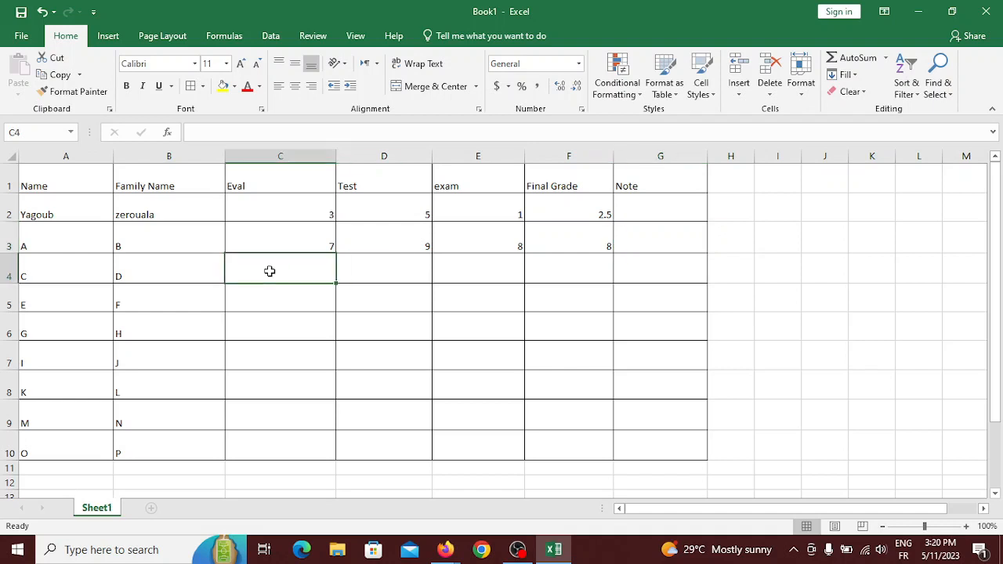
type("10")
key("Tab")
type("10")
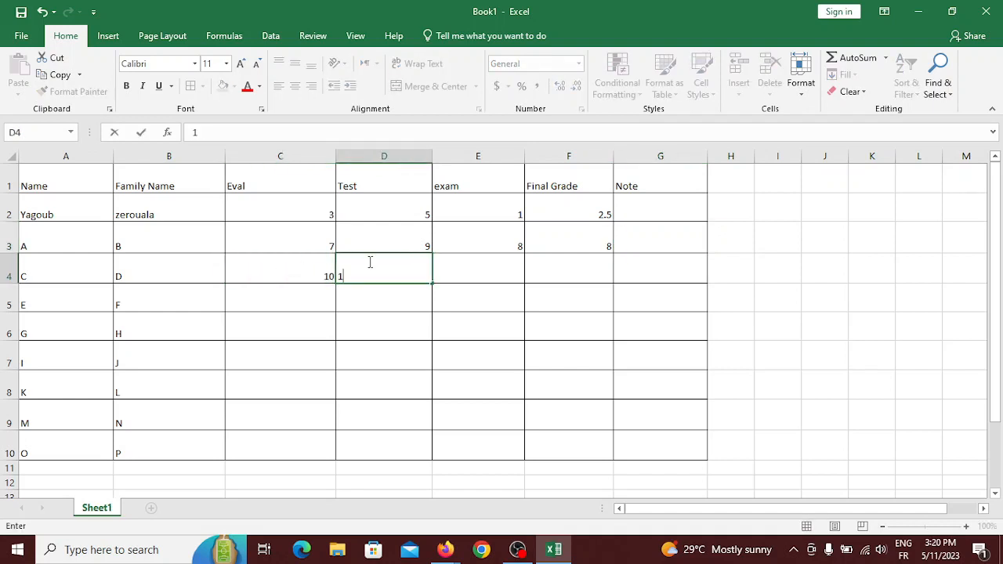
key("Tab")
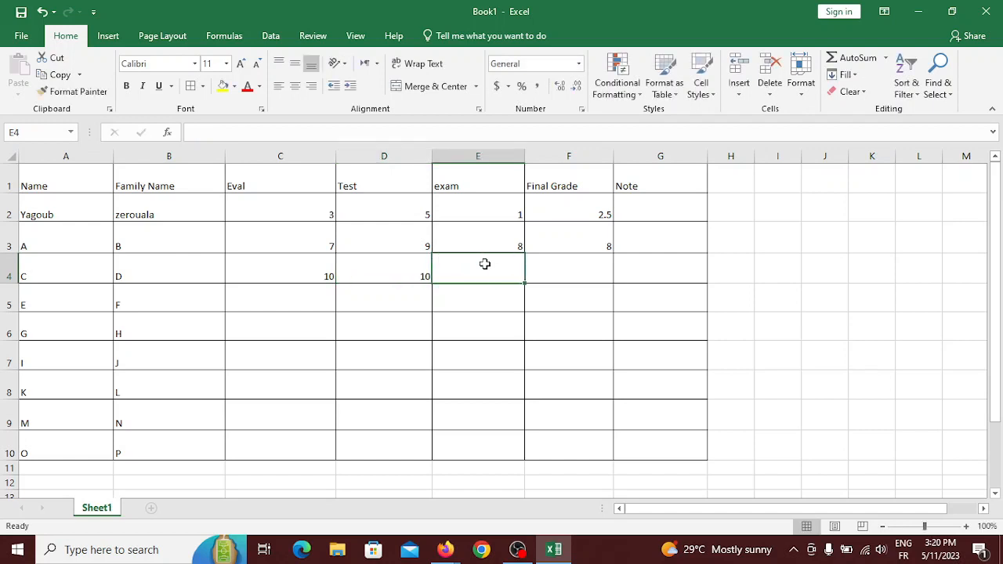
type("10")
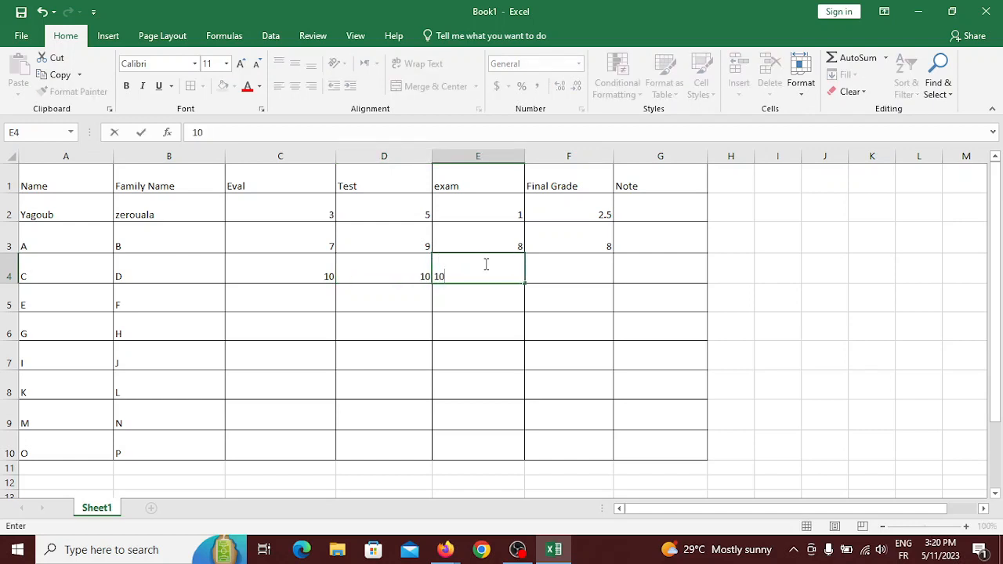
left_click(556, 272)
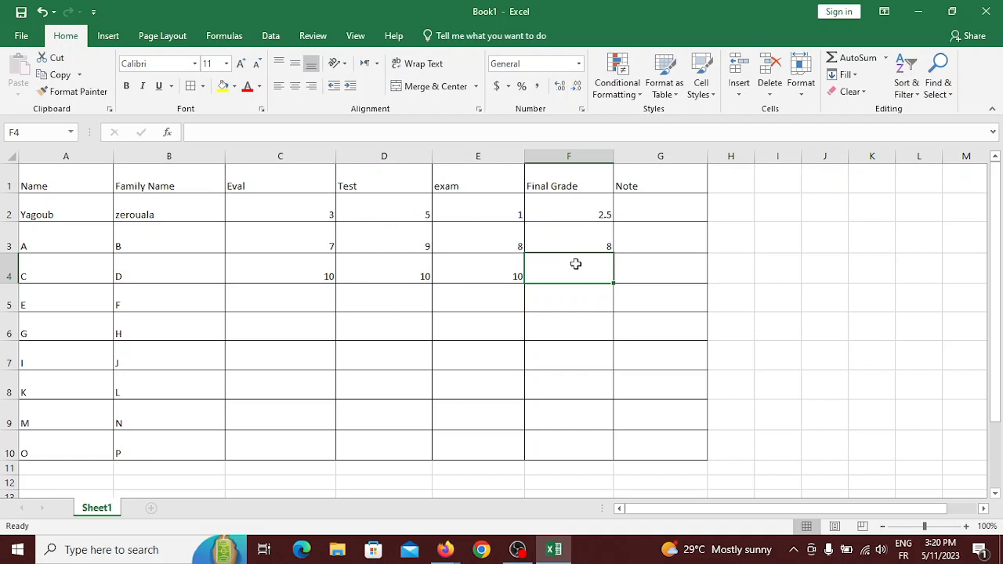
Check the Final Grade formula in F3, then switch over to the browser.
left_click(565, 242)
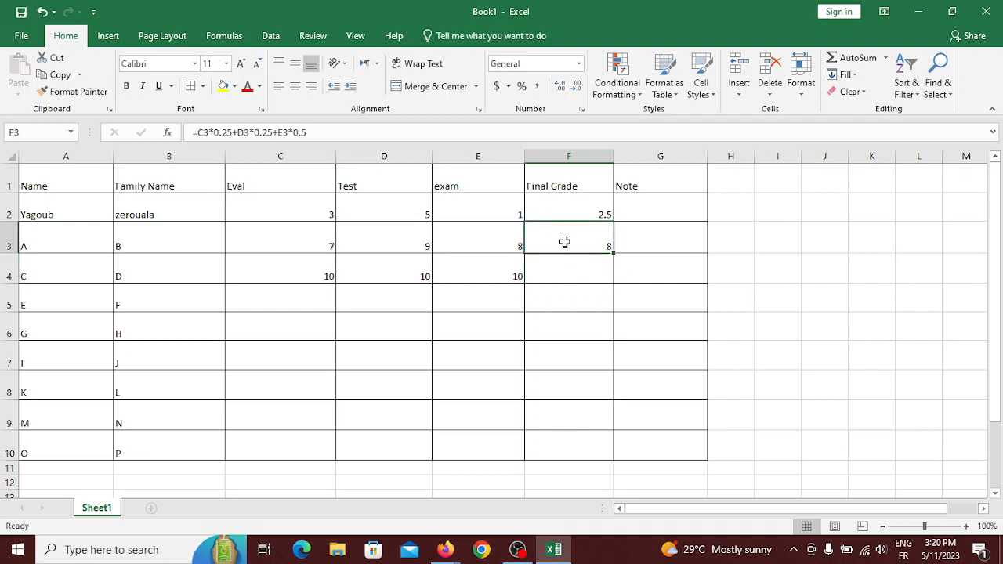
left_click(570, 272)
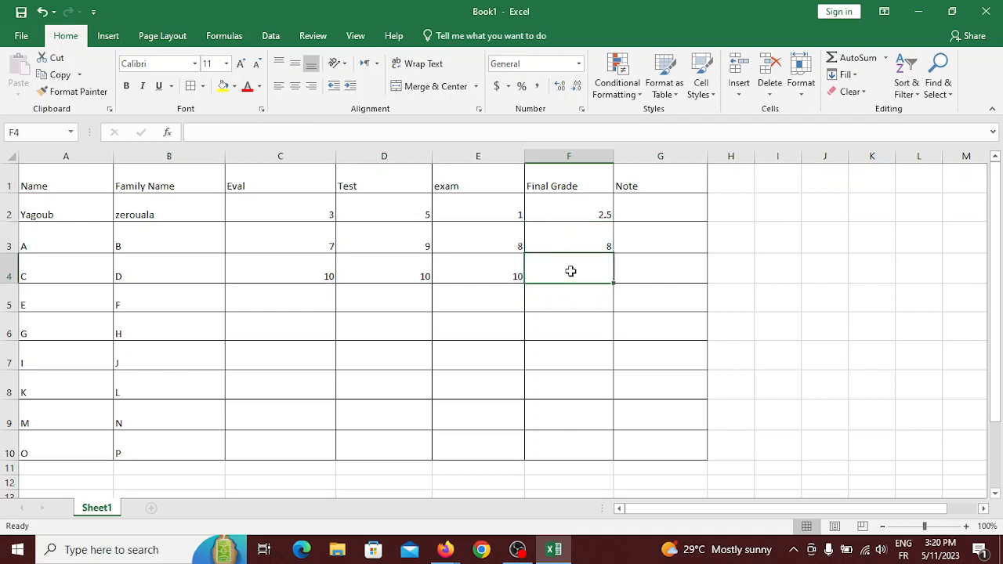
left_click(569, 239)
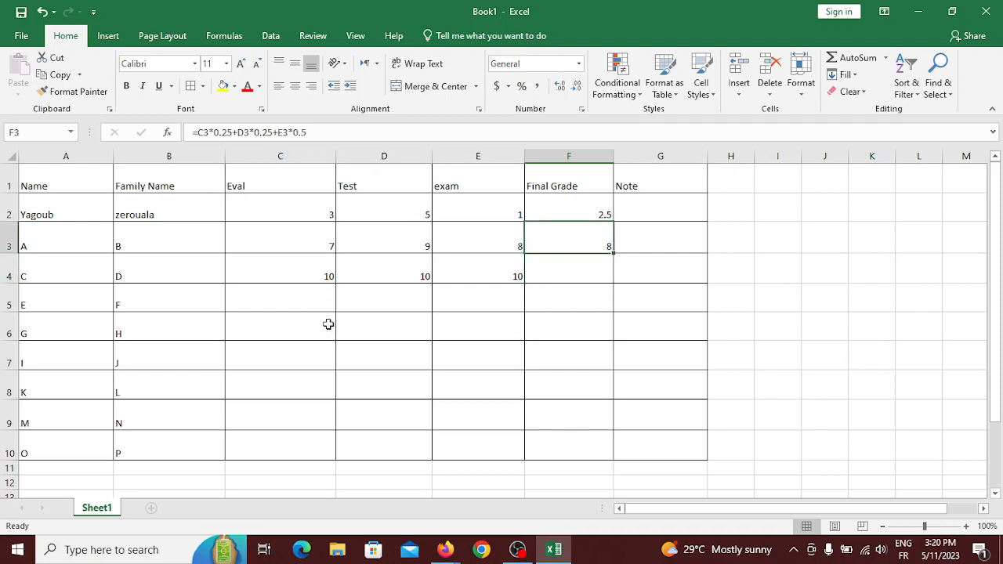
left_click(454, 551)
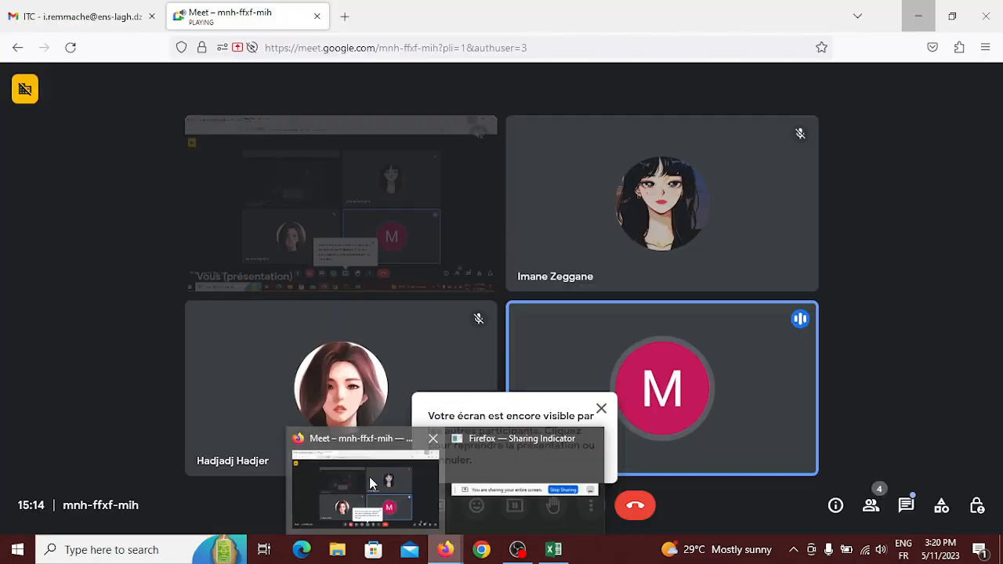
left_click(369, 476)
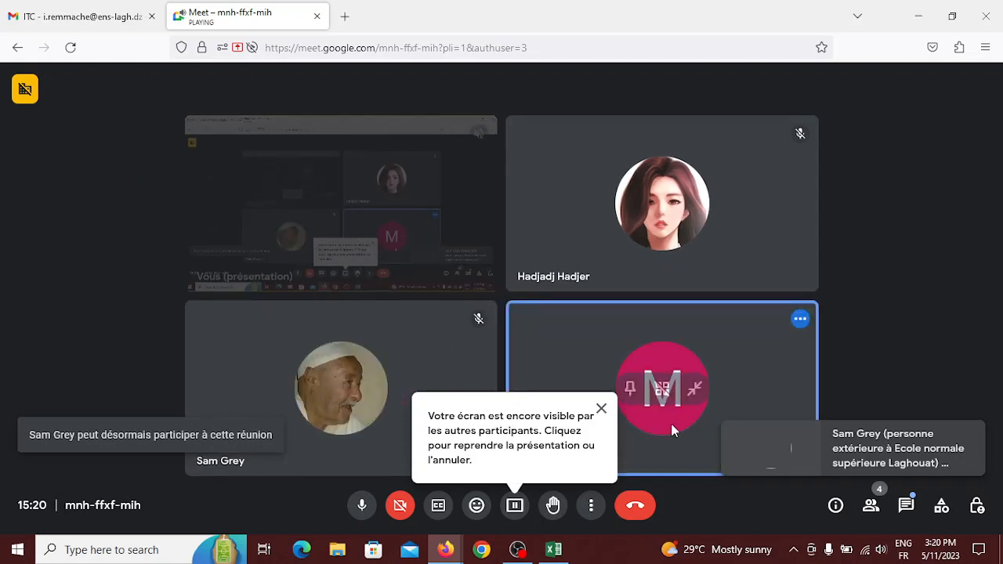
left_click(554, 550)
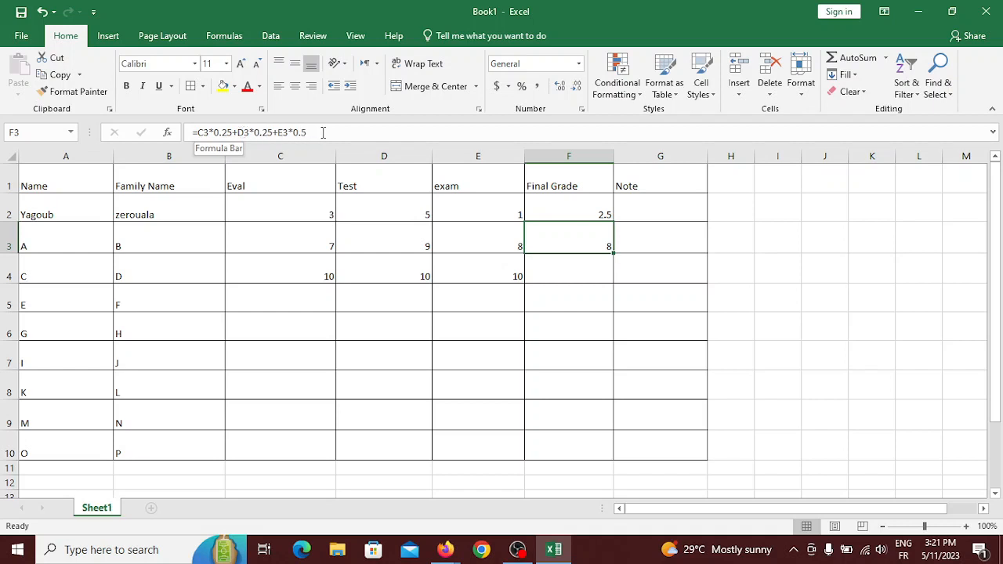
left_click(591, 271)
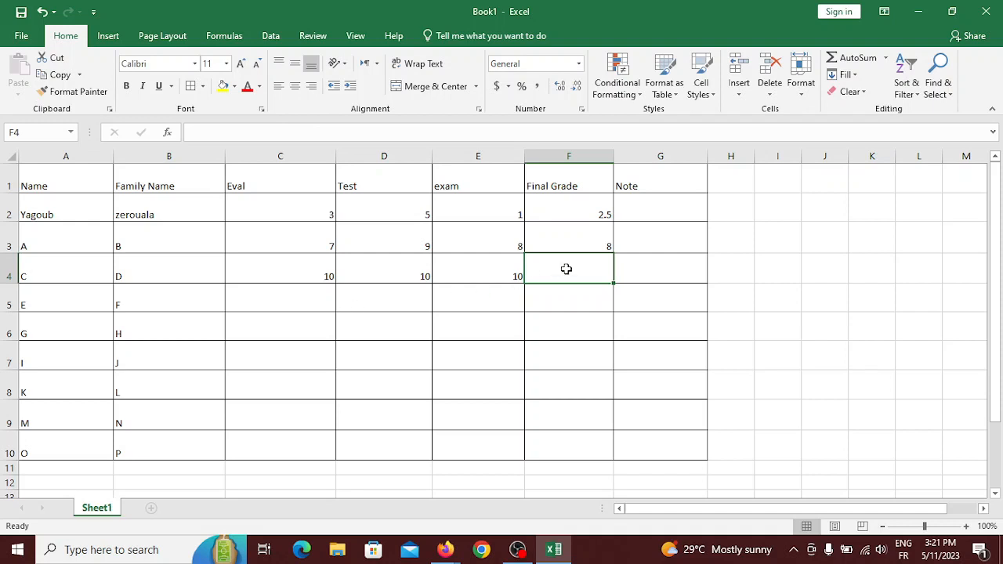
left_click(606, 236)
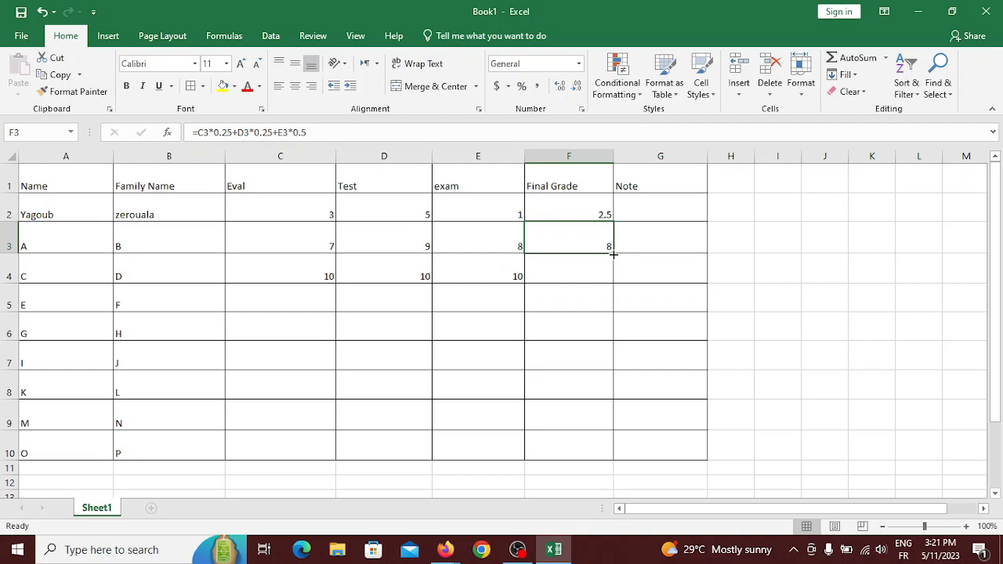
Fill F3's weighted formula down to F10 and dismiss the Auto Fill Options list.
left_click_drag(613, 253, 600, 450)
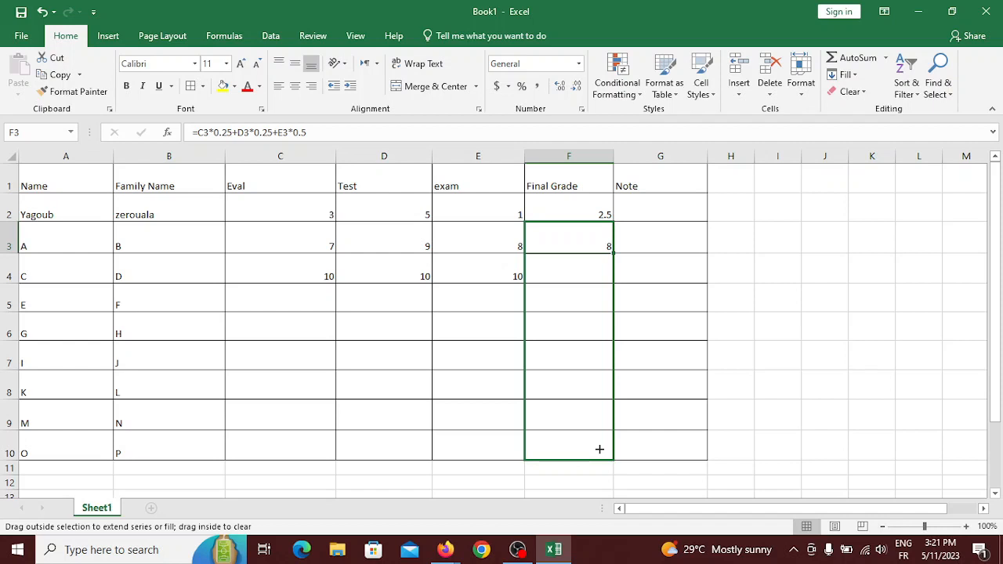
left_click_drag(599, 449, 599, 448)
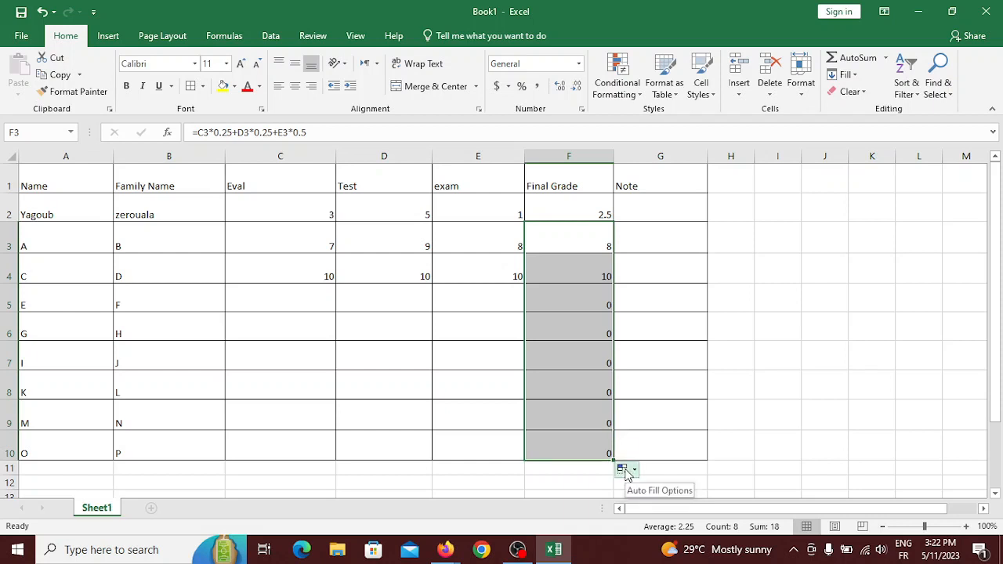
left_click(627, 470)
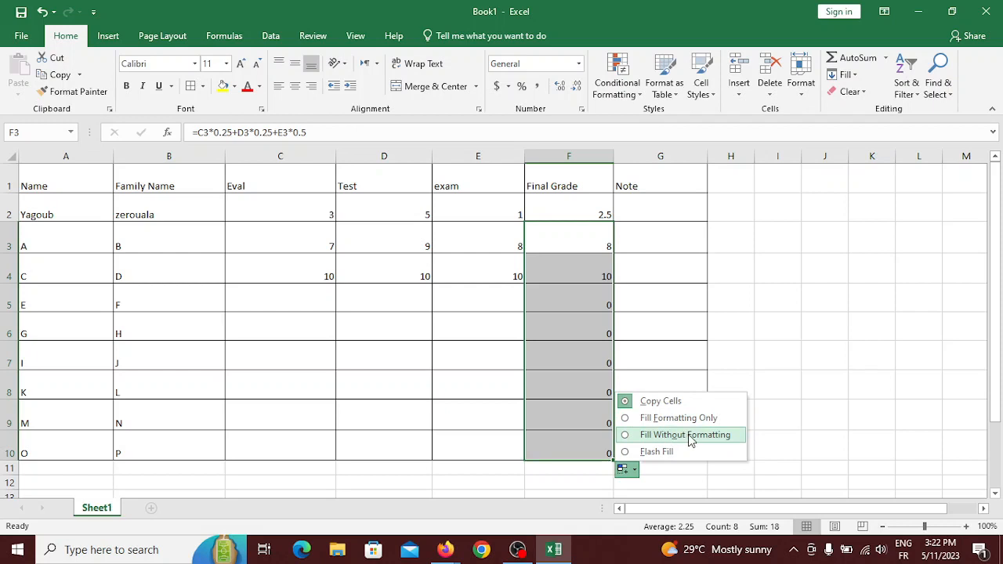
left_click(636, 473)
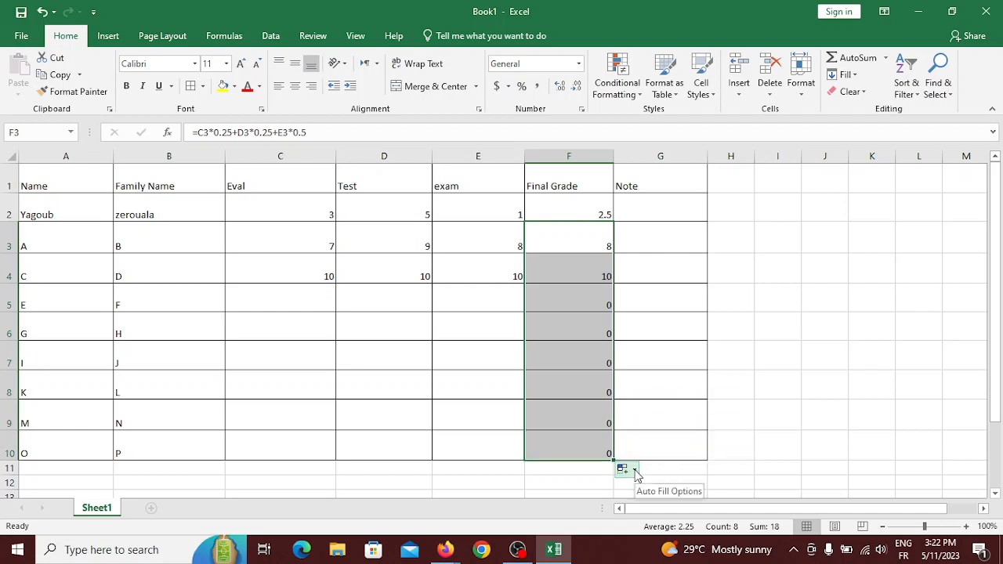
left_click(255, 296)
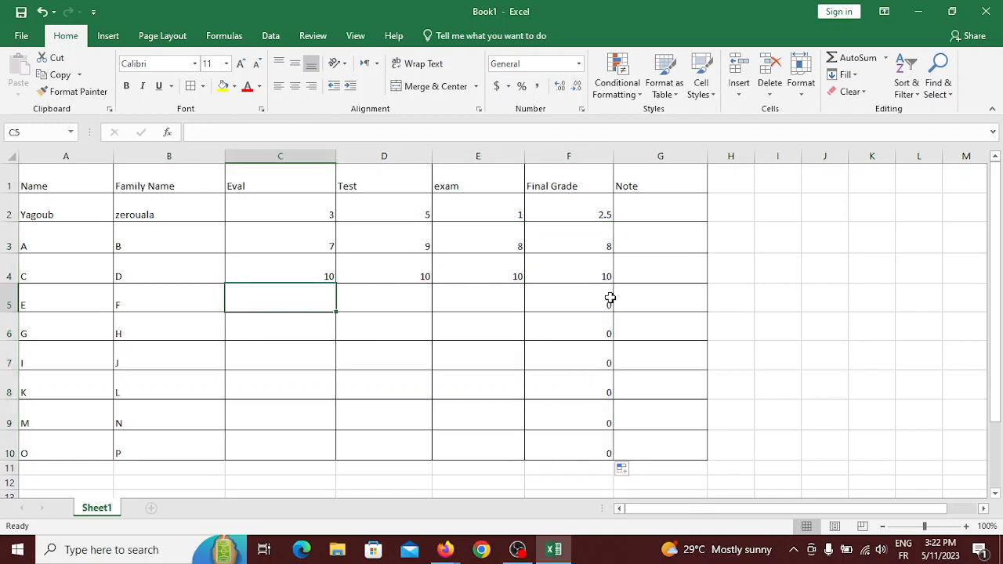
Check the copied Final Grade formulas in F5, F6 and F7.
left_click(578, 298)
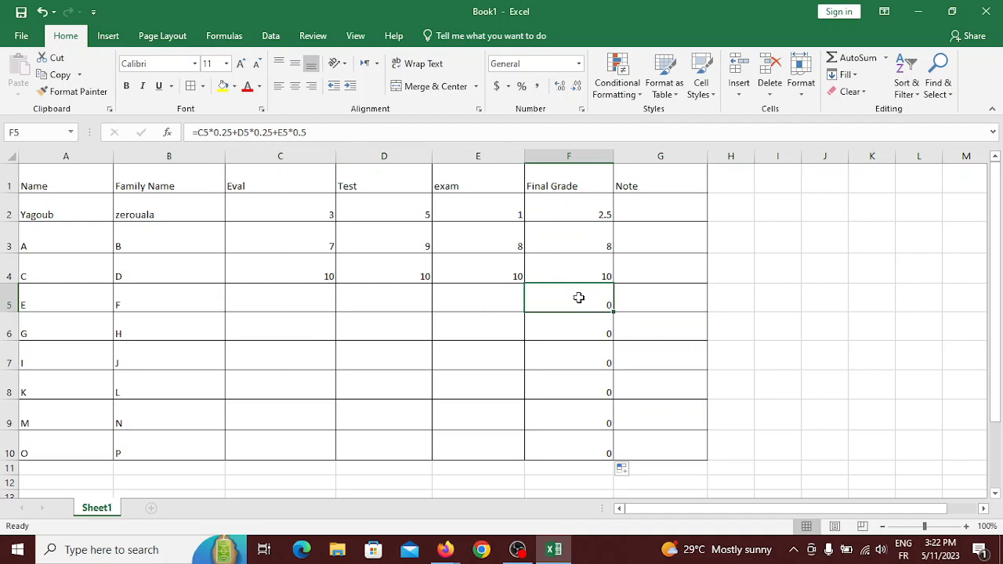
left_click(580, 327)
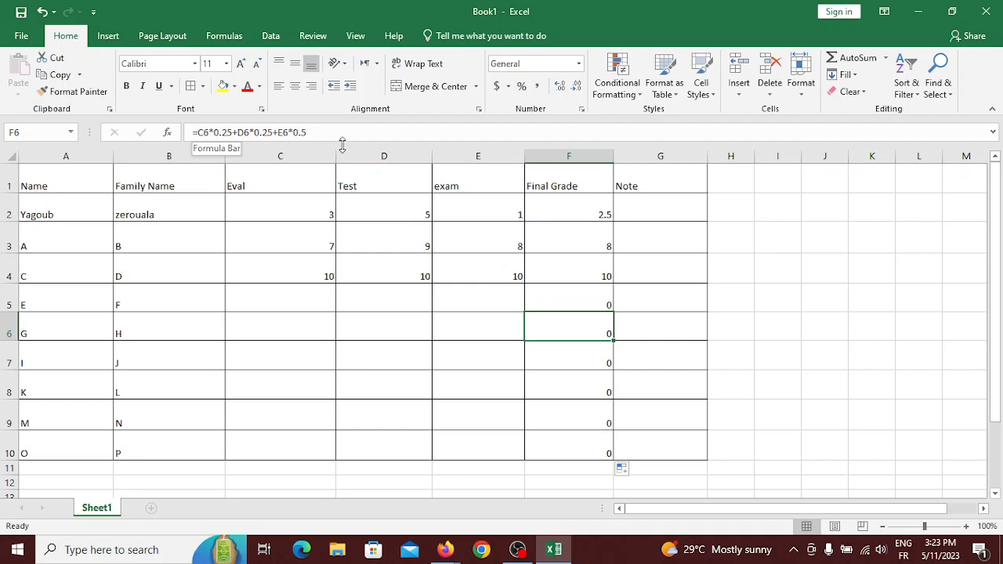
left_click(562, 354)
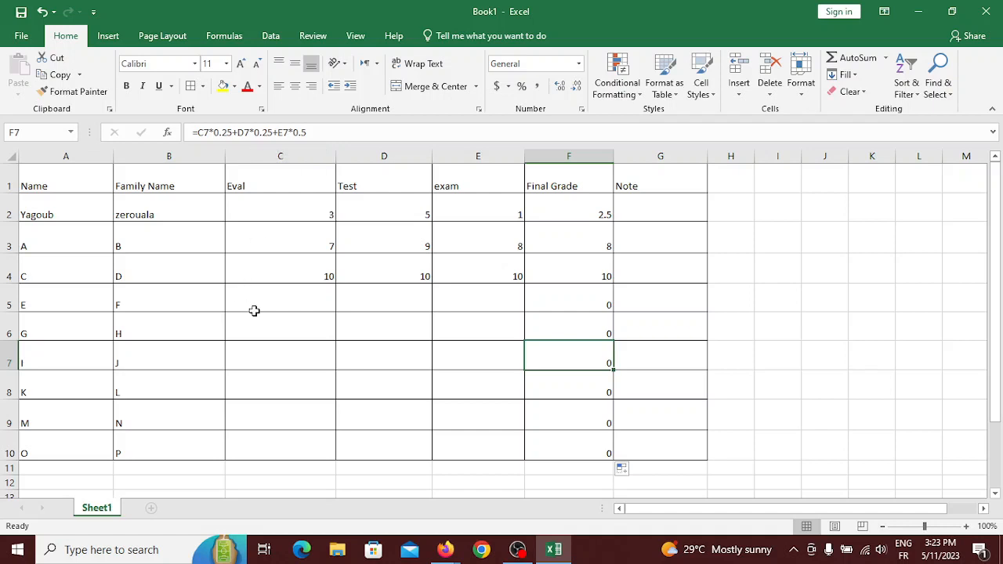
Enter row 5's scores: Eval 11, Test 12 and exam 11.
left_click(279, 291)
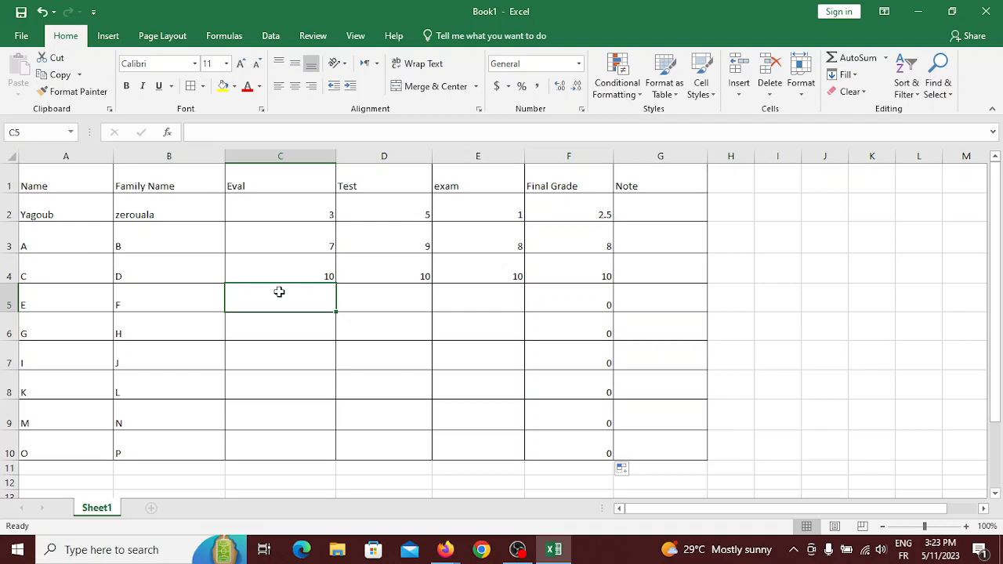
type("11")
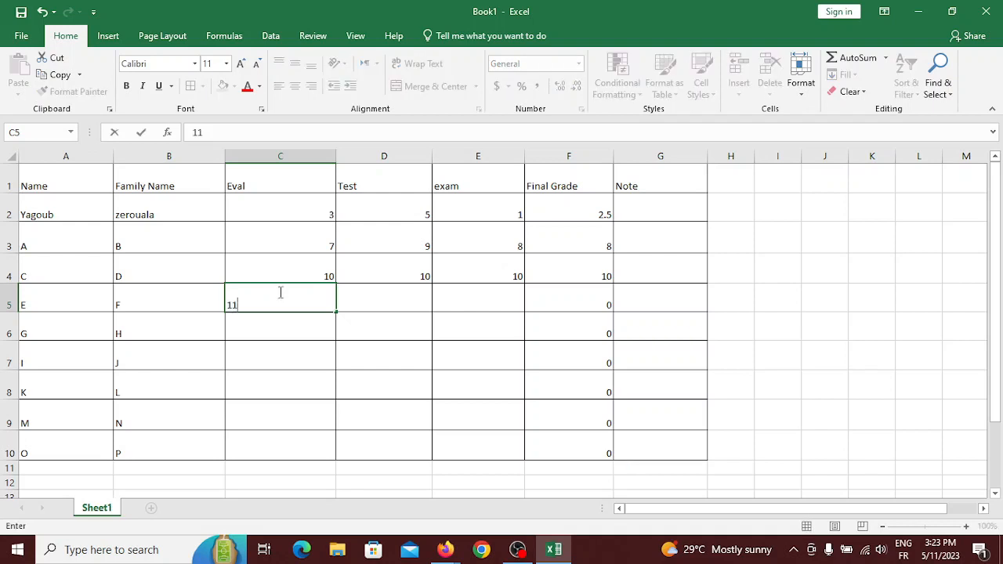
left_click(413, 296)
type("12")
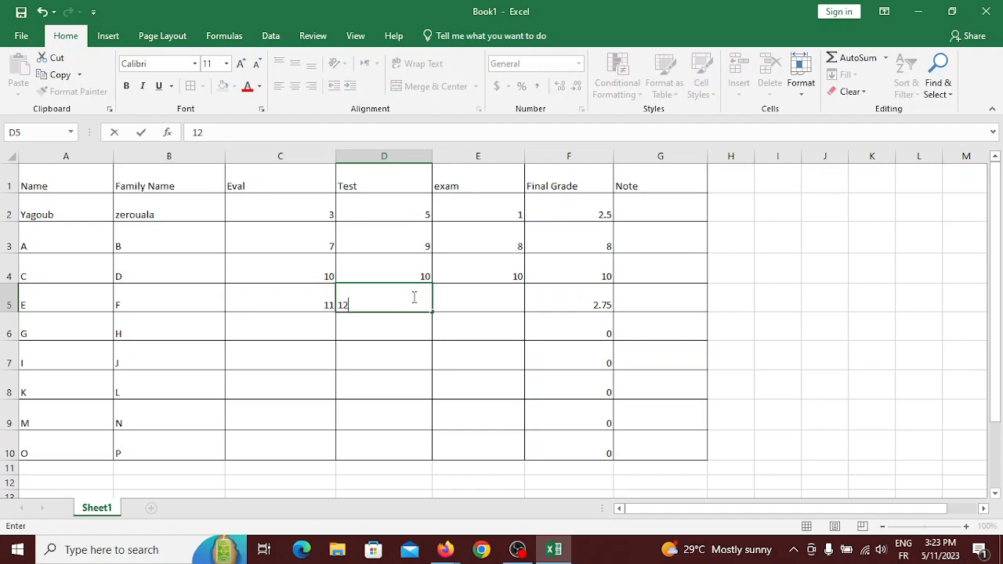
left_click(454, 307)
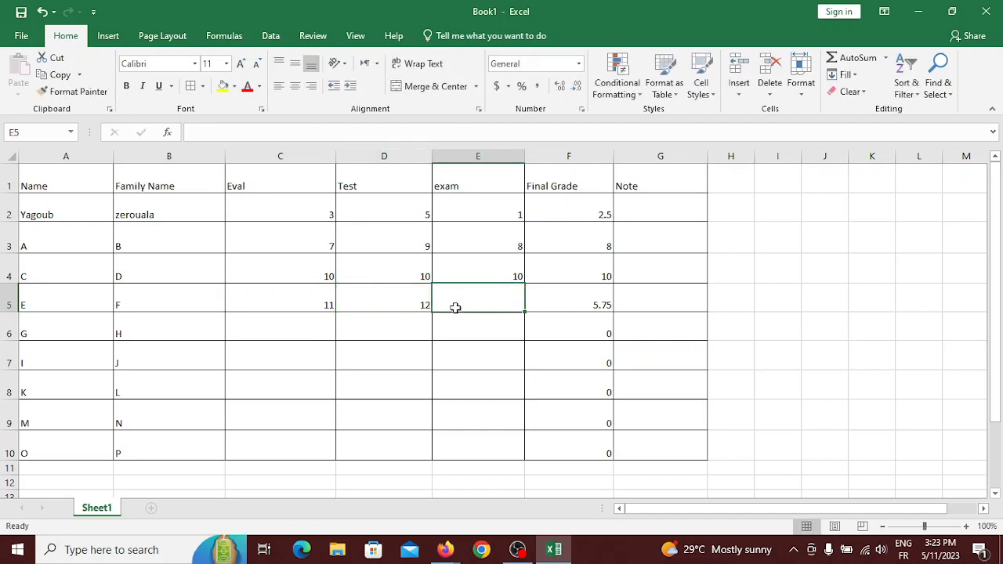
type("11")
left_click(468, 327)
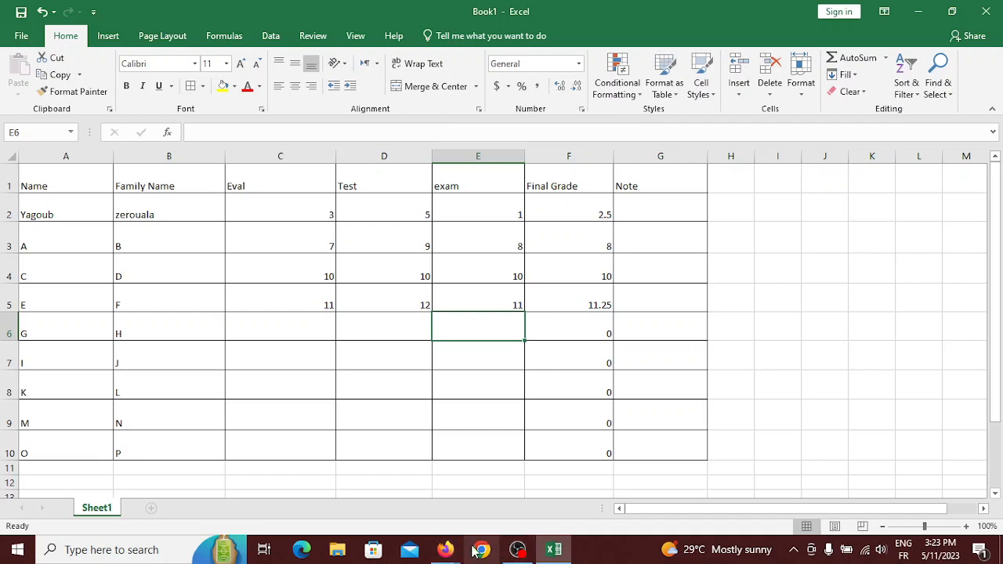
Close Meet's screen-sharing notice and chat panel, then return to the Excel grade sheet.
mouse_move(451, 552)
left_click(396, 466)
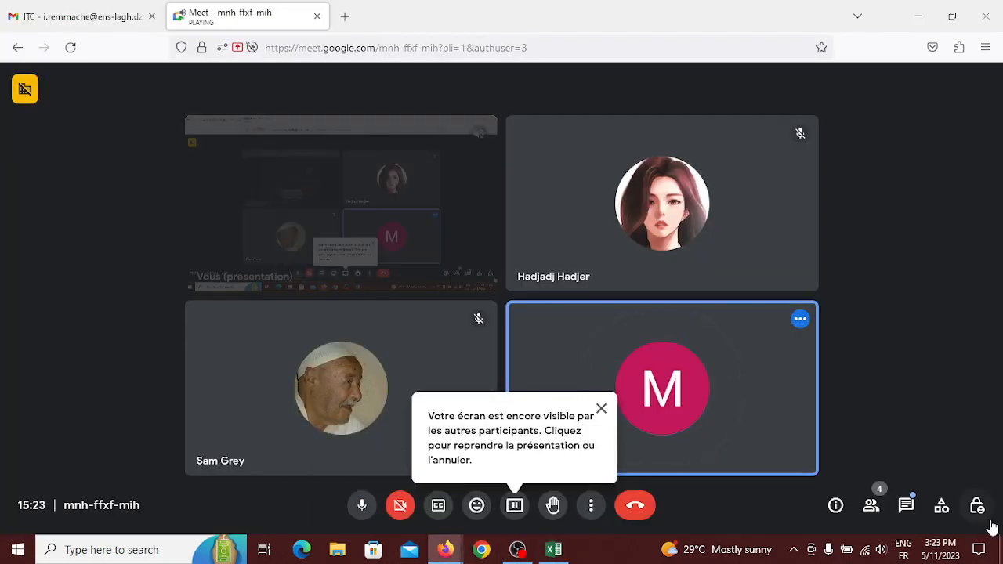
left_click(906, 505)
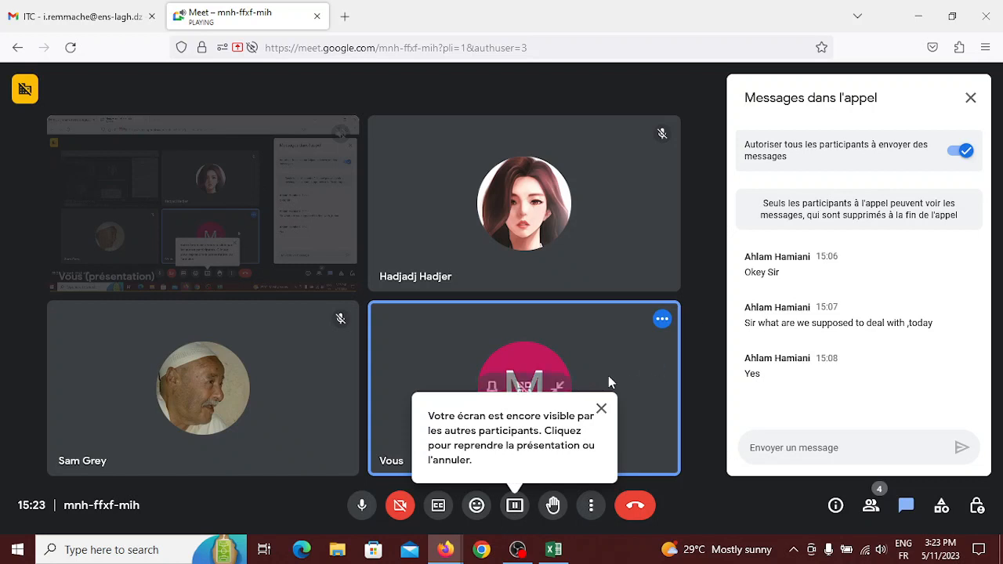
left_click(603, 410)
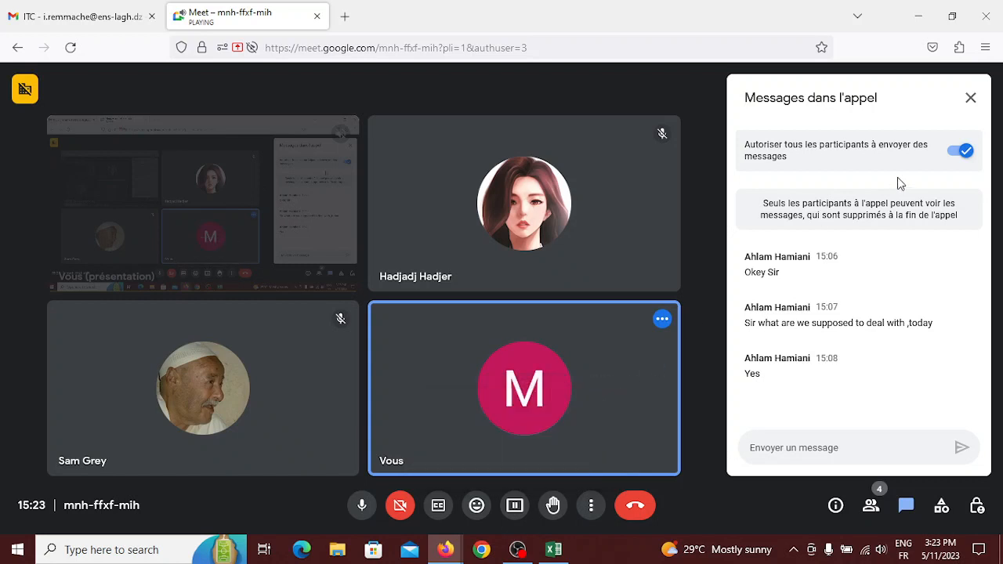
left_click(971, 98)
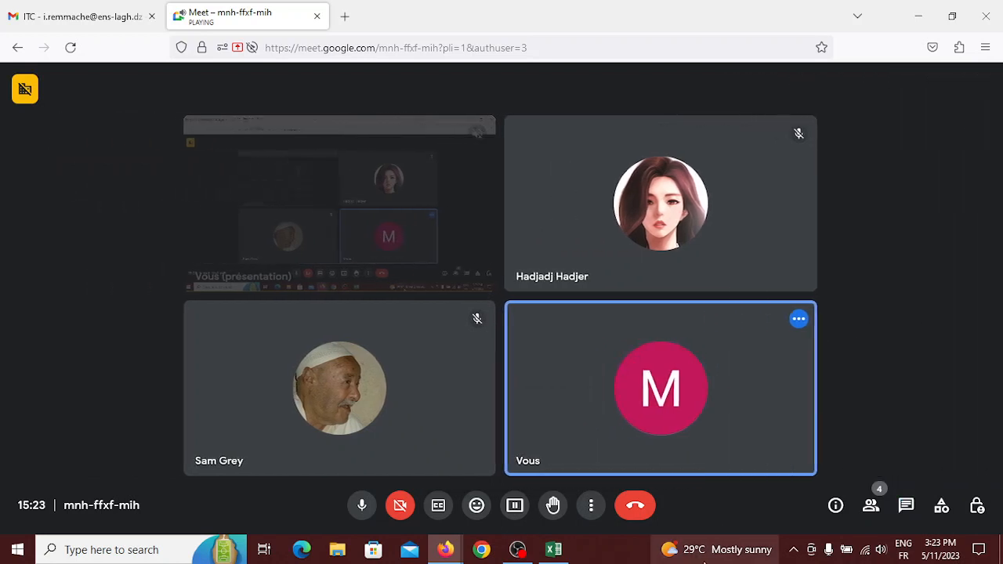
left_click(553, 550)
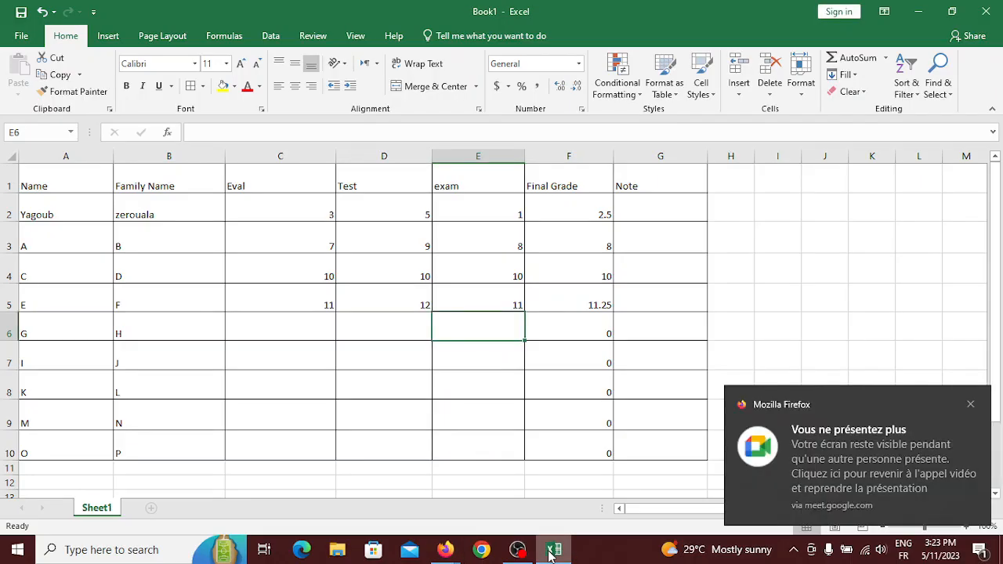
Enter scores 13, 11, 14 in row 6 and 20, 12, 9 in row 7.
left_click(292, 329)
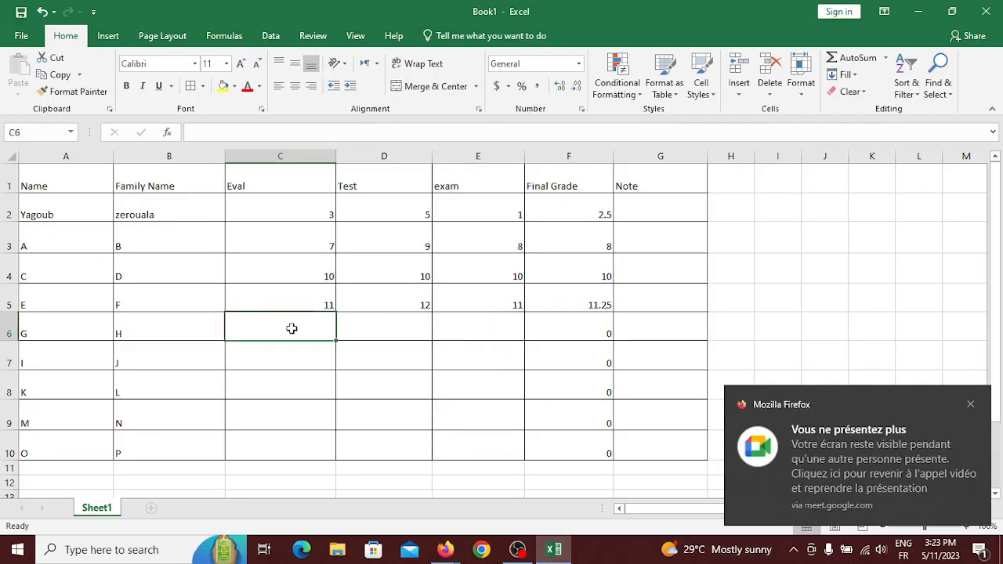
type("13")
left_click(422, 323)
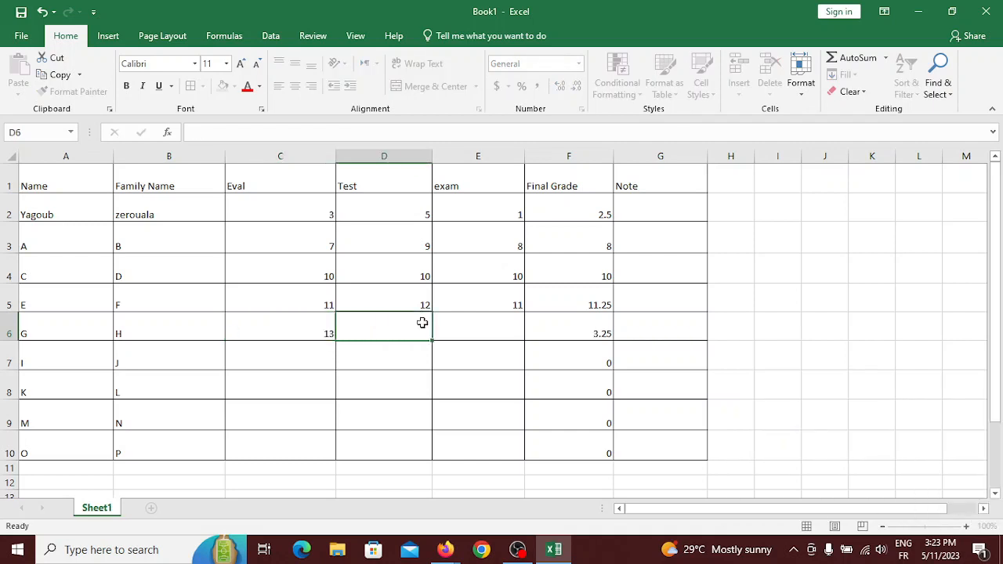
type("11")
left_click(486, 333)
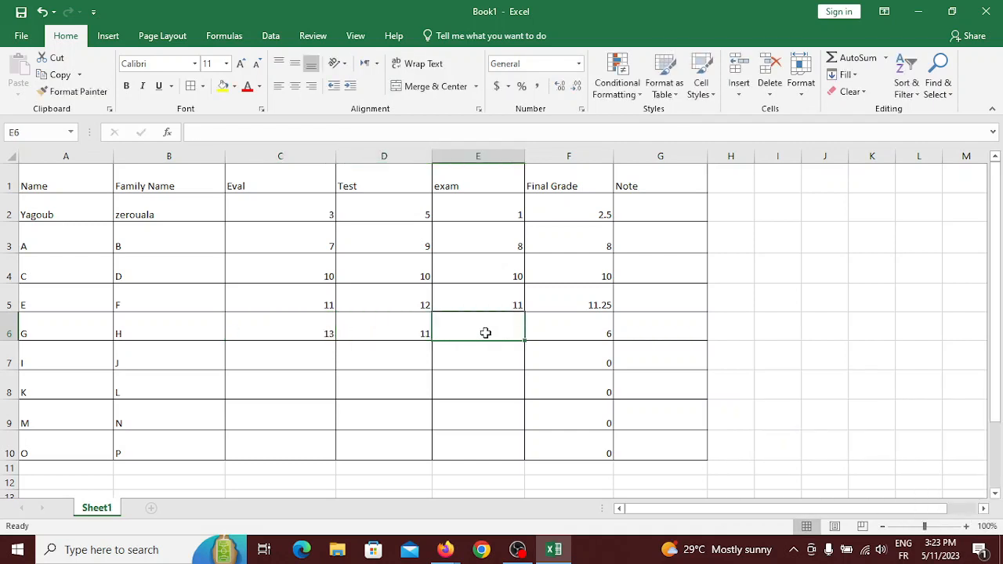
type("14")
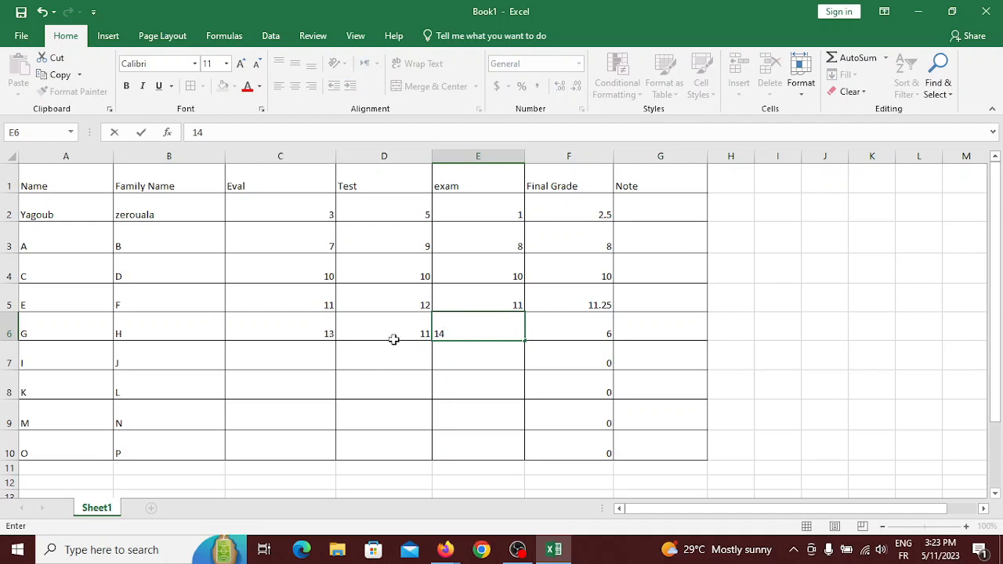
left_click(291, 359)
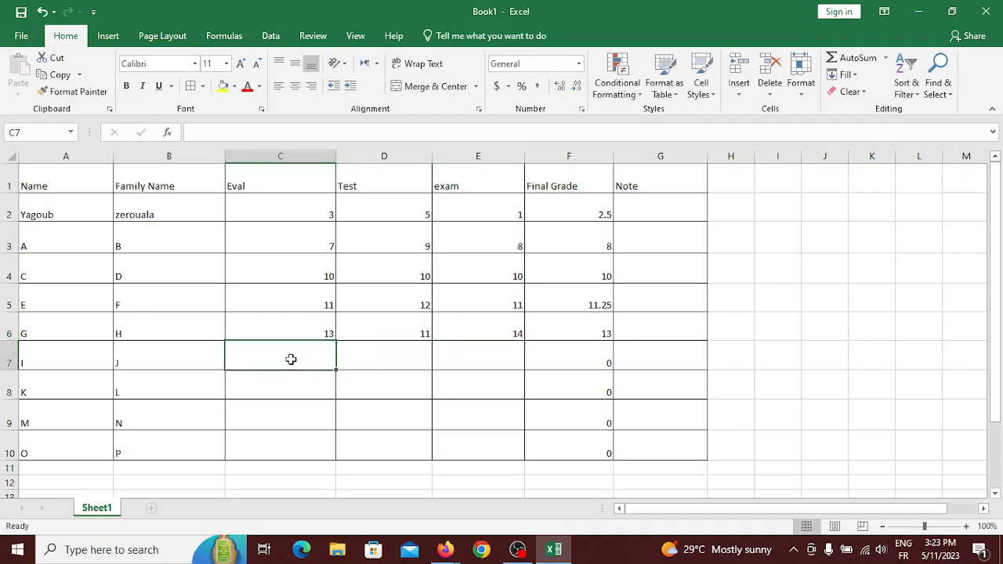
type("20")
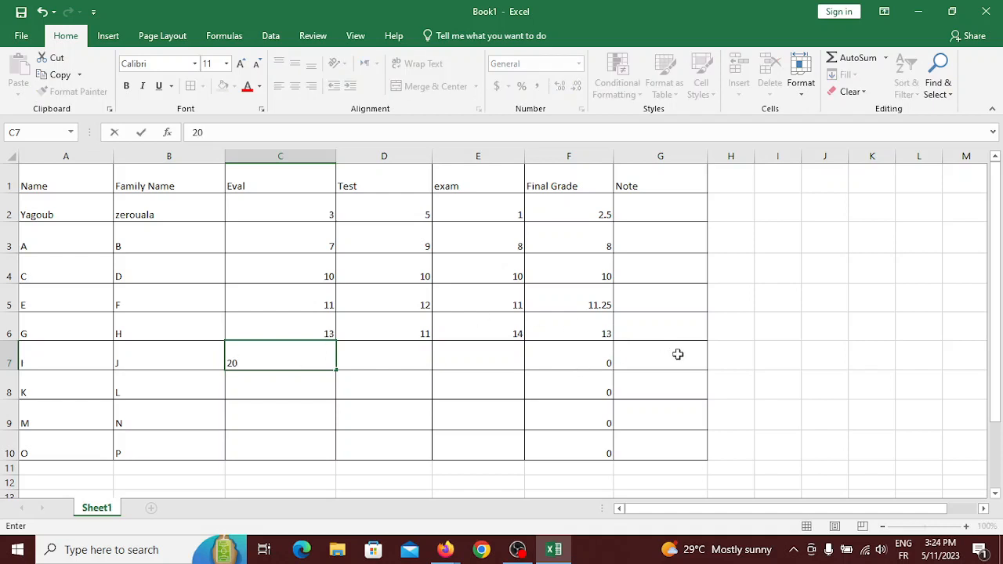
left_click(676, 327)
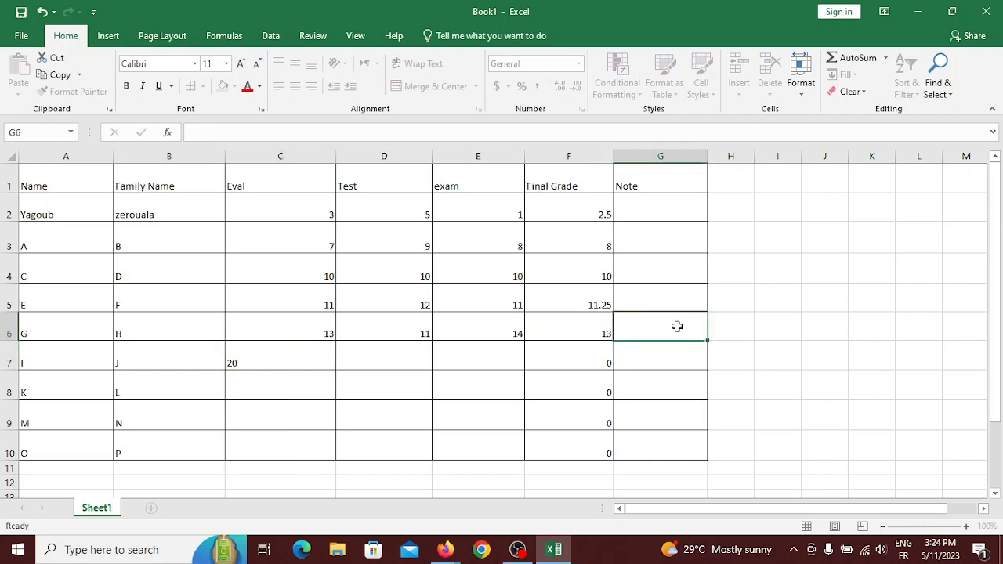
left_click(358, 356)
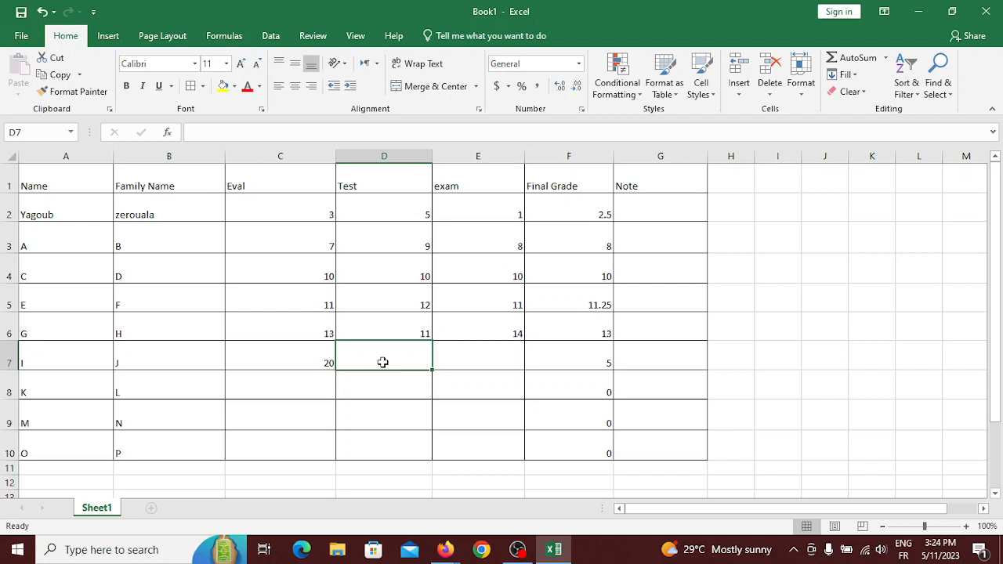
type("12")
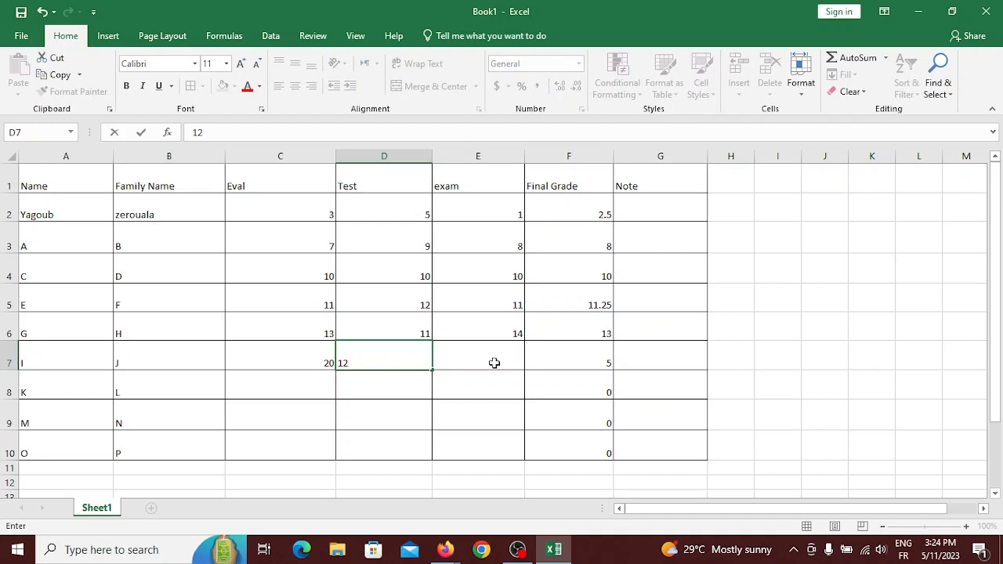
left_click(494, 363)
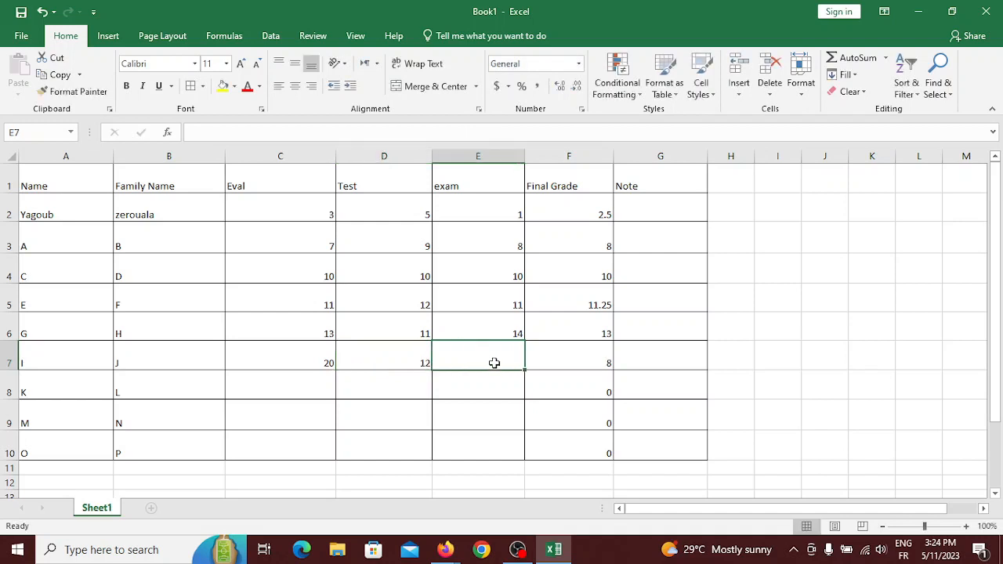
type("9")
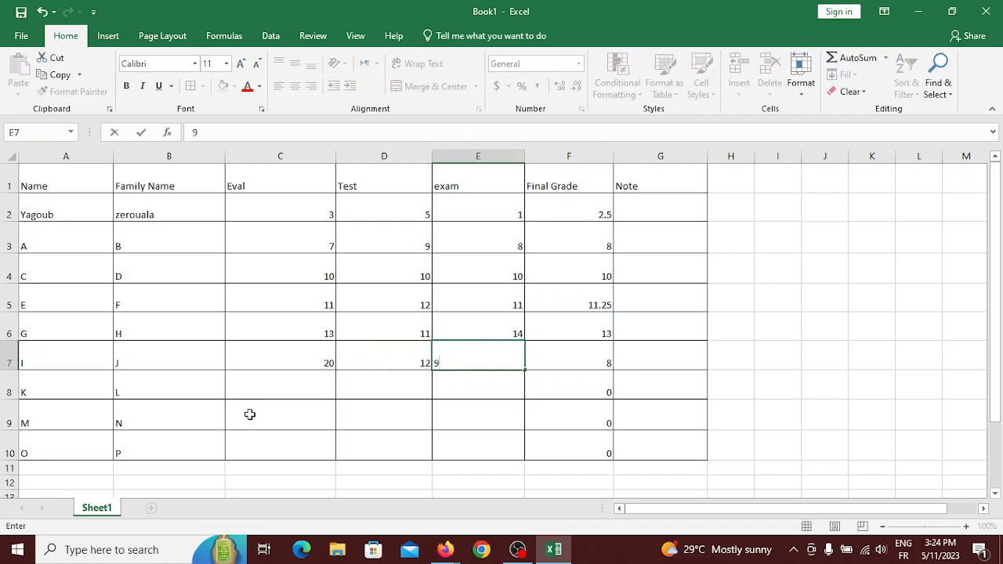
left_click(251, 393)
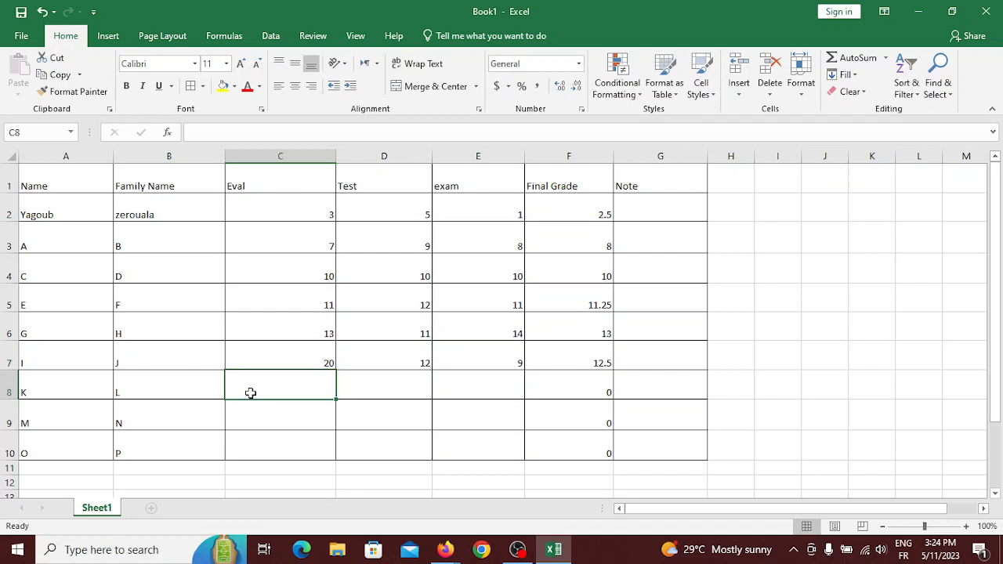
Enter scores 15, 16, 15 in row 8 and 20, 20, 18.5 in row 9.
type("15")
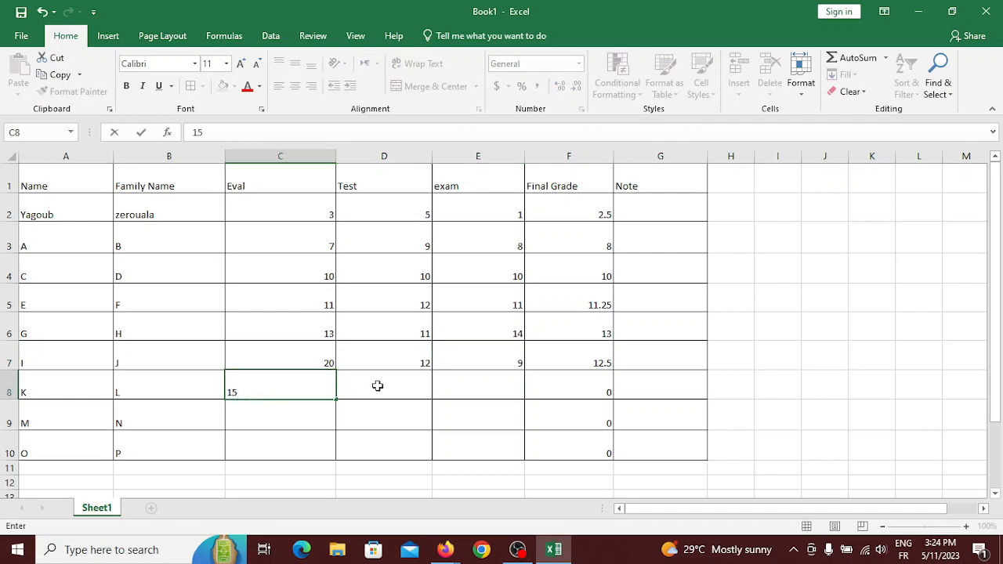
left_click(377, 385)
type("16")
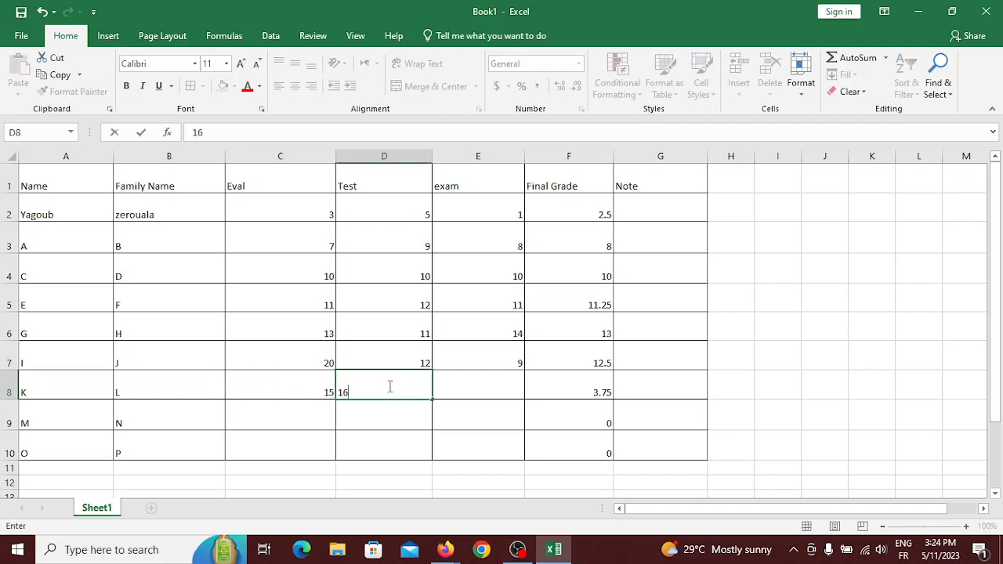
left_click(486, 387)
type("15")
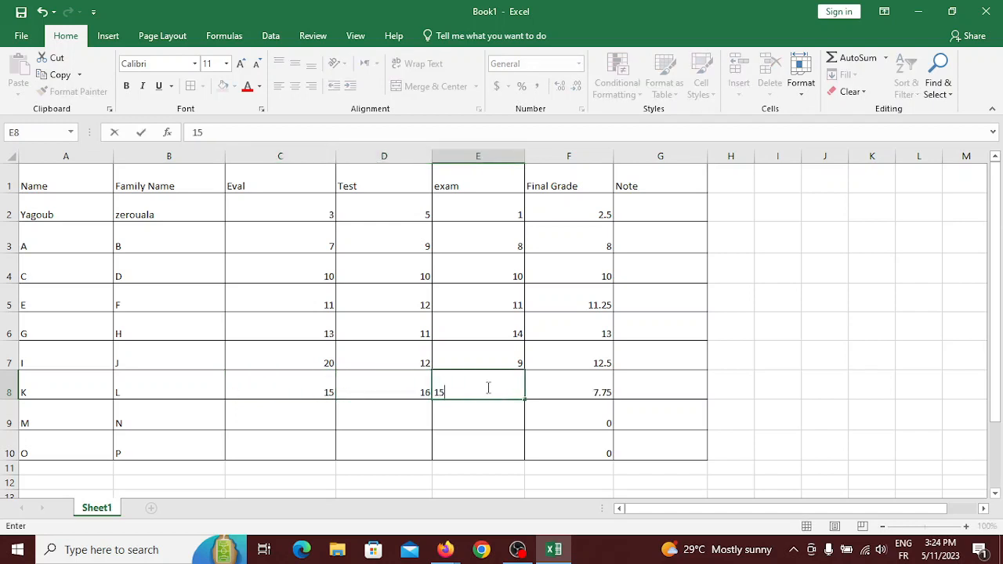
left_click(305, 417)
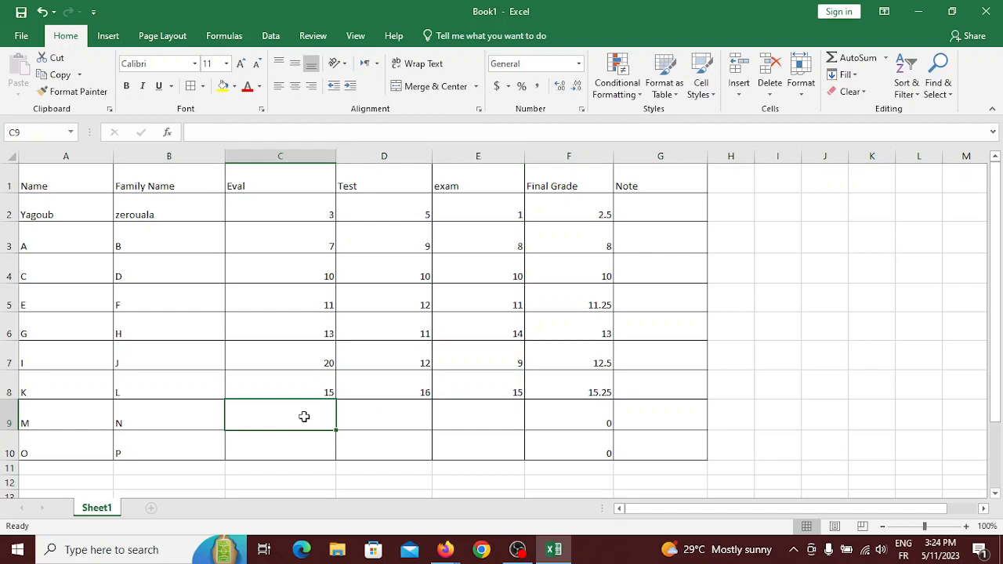
type("20")
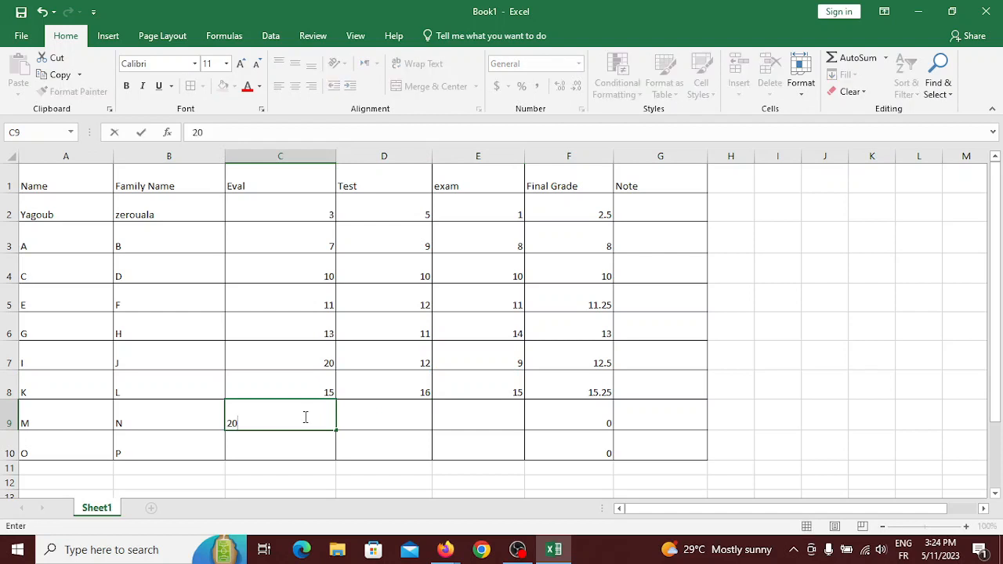
left_click(376, 418)
type("20")
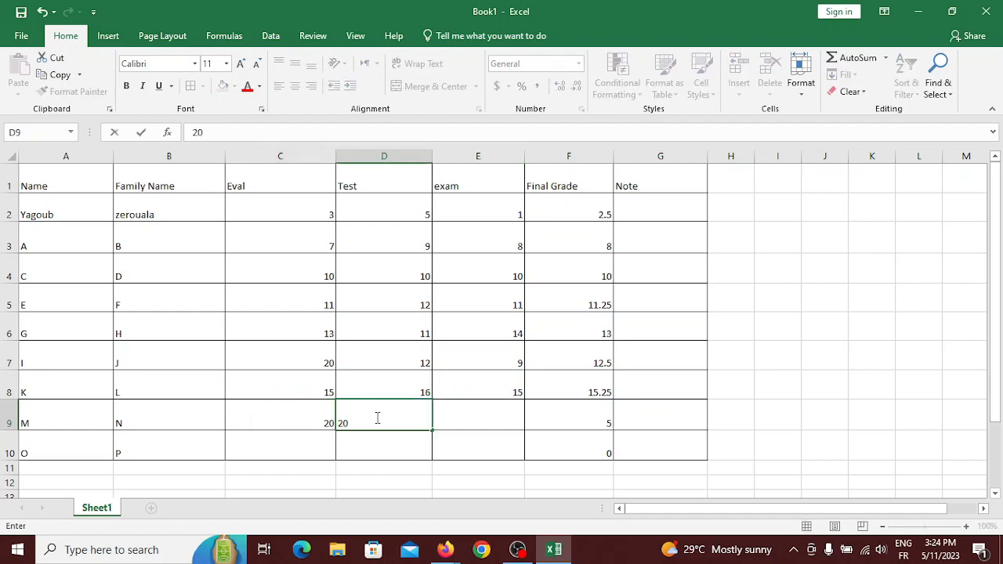
left_click(495, 415)
type("18")
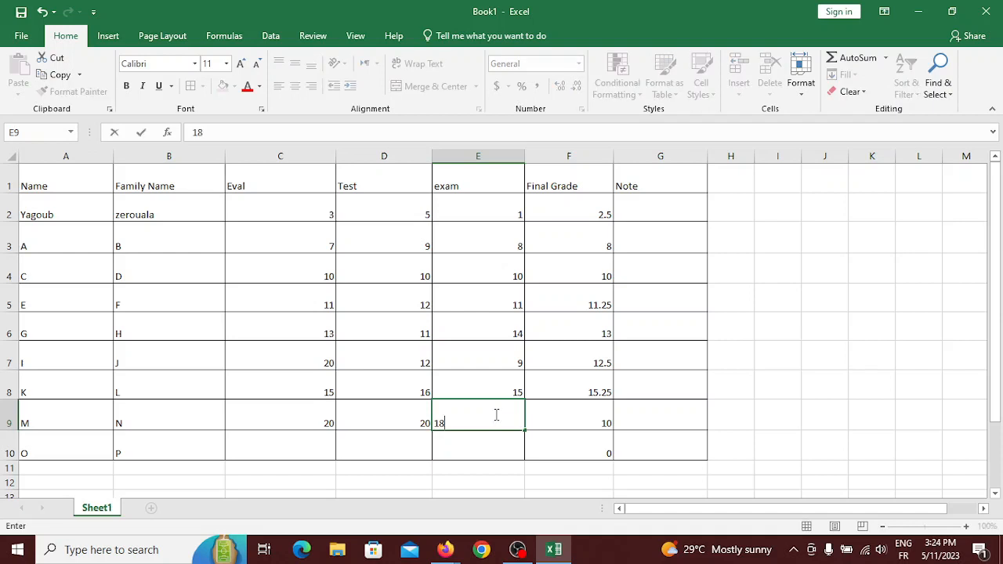
type(".5")
left_click(269, 441)
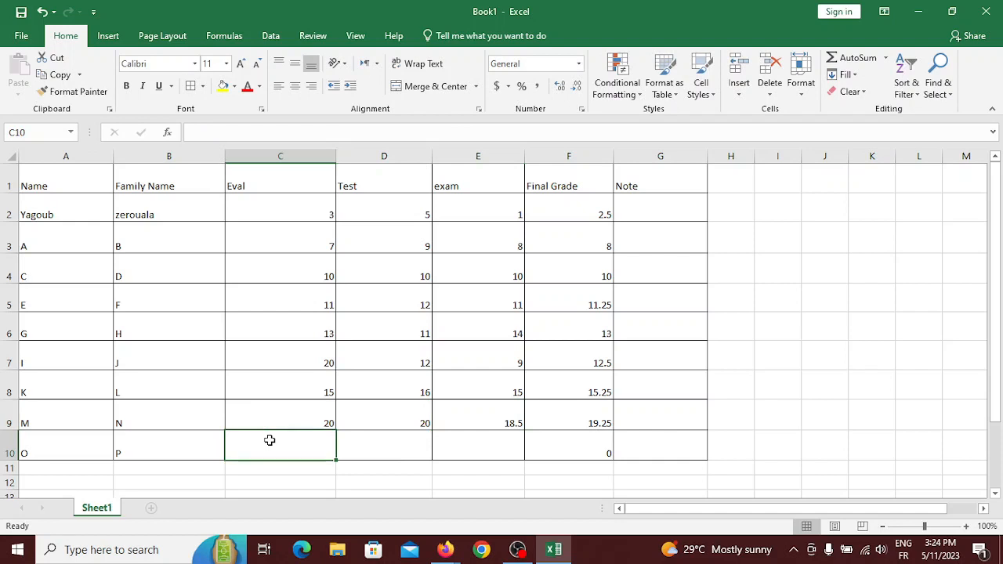
Enter scores 20, 19, 20 in row 10 and check F10's Final Grade of 19.75.
type("20")
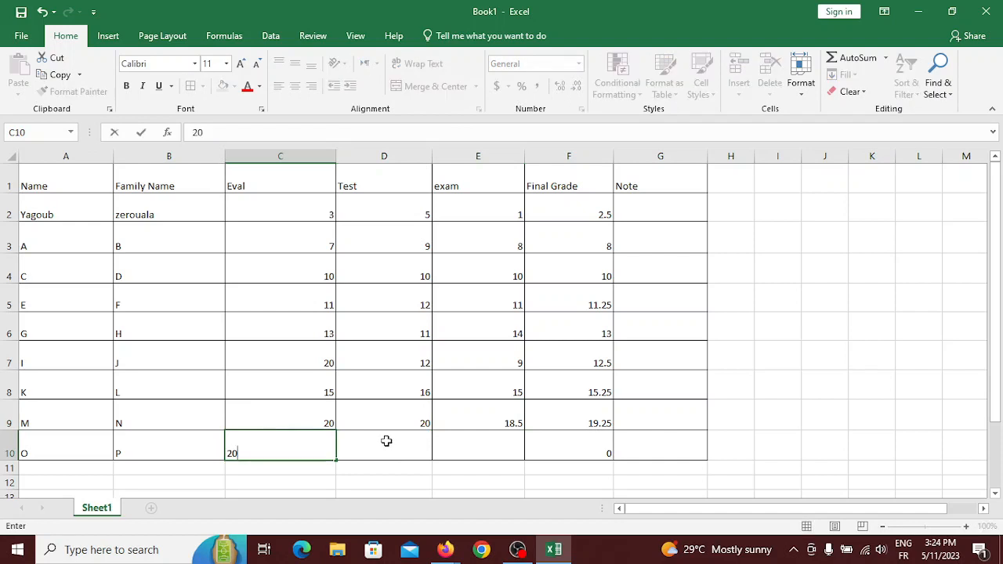
left_click(387, 441)
type("19")
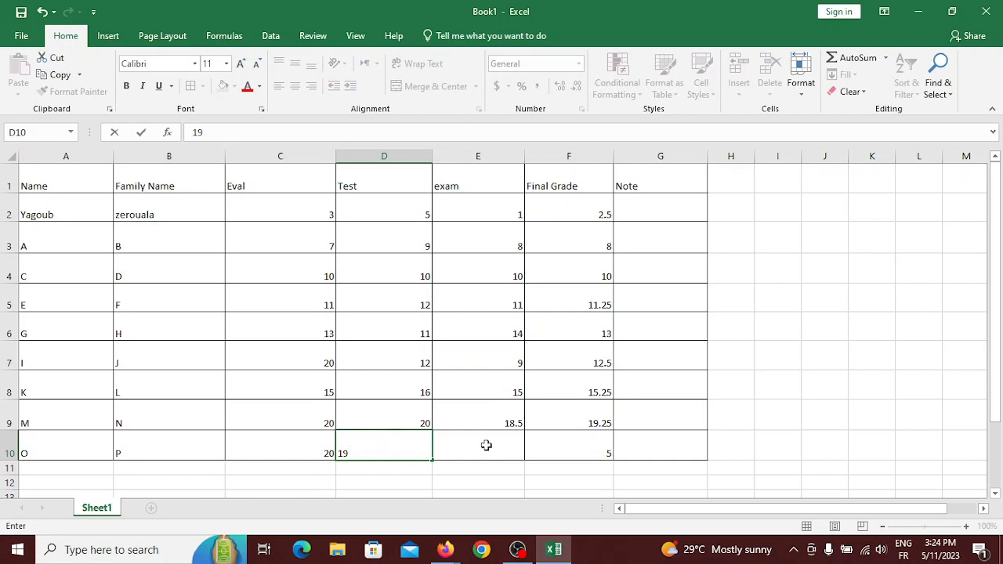
left_click(486, 445)
type("20")
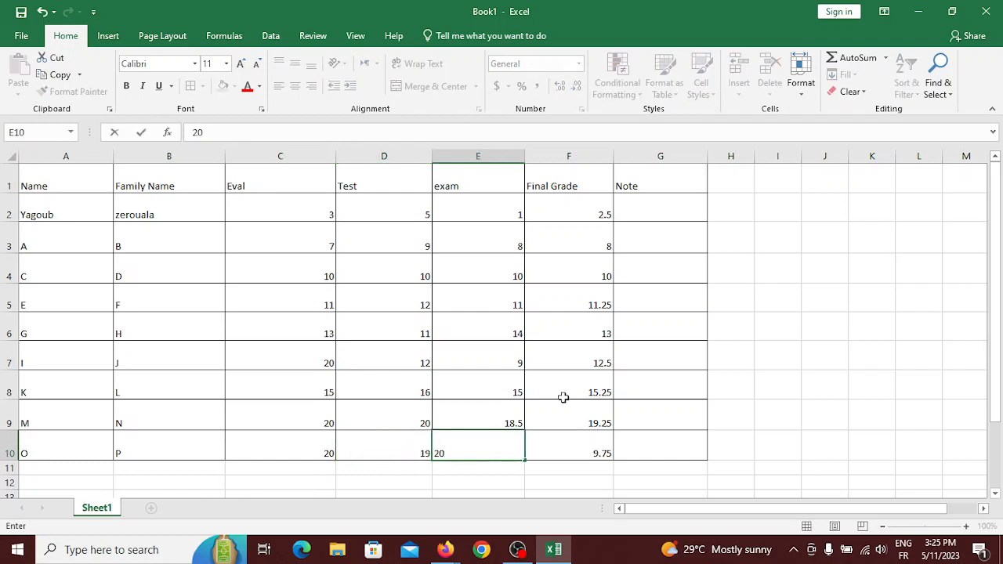
left_click(583, 450)
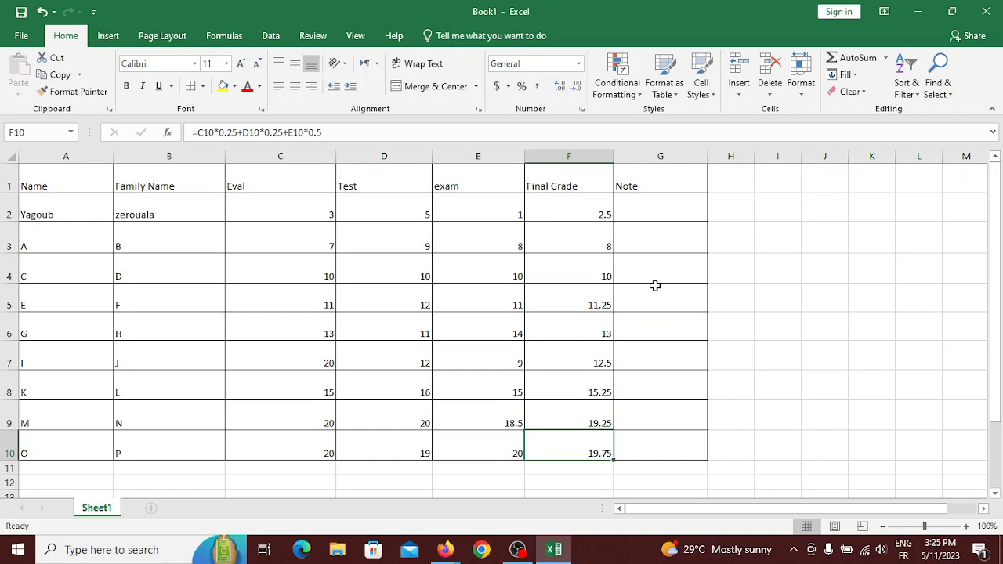
Select Note cell G2 and put the cursor in the formula bar for its formula.
left_click(667, 204)
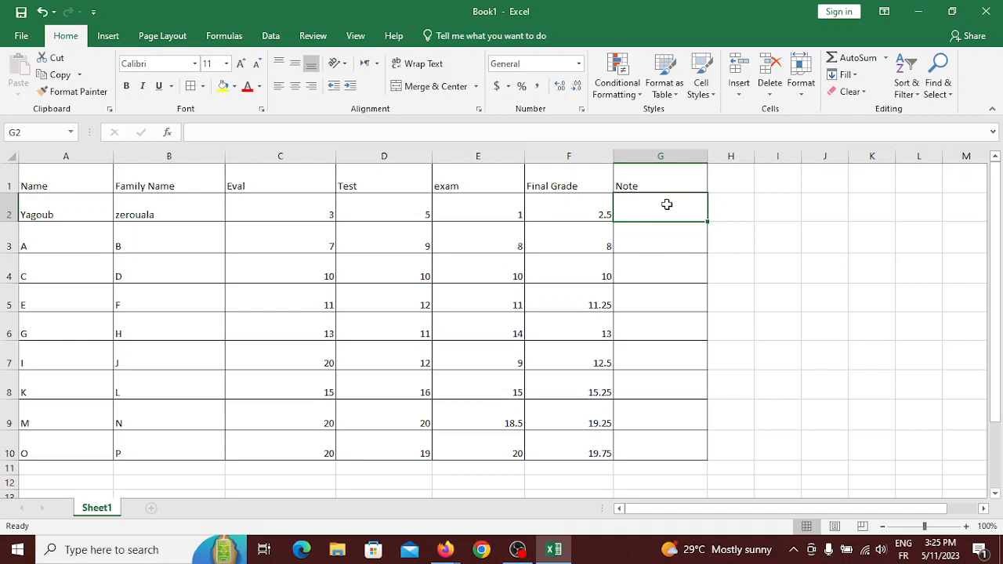
left_click(652, 273)
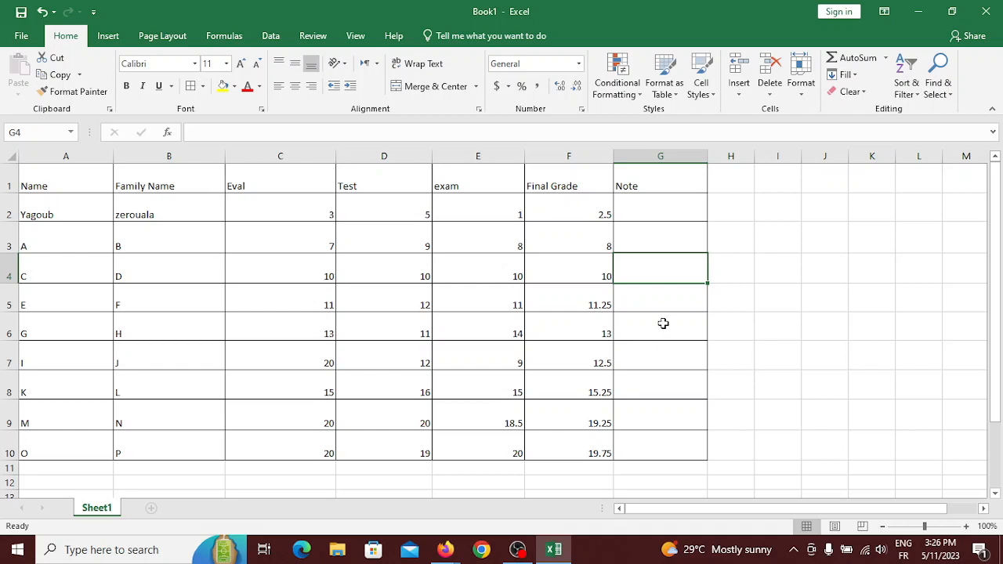
left_click(649, 208)
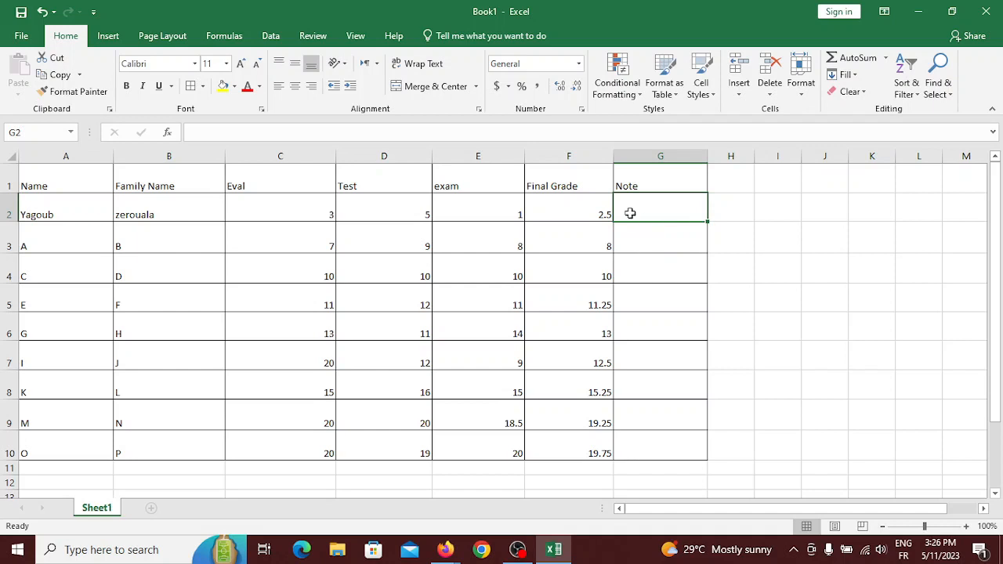
left_click(207, 131)
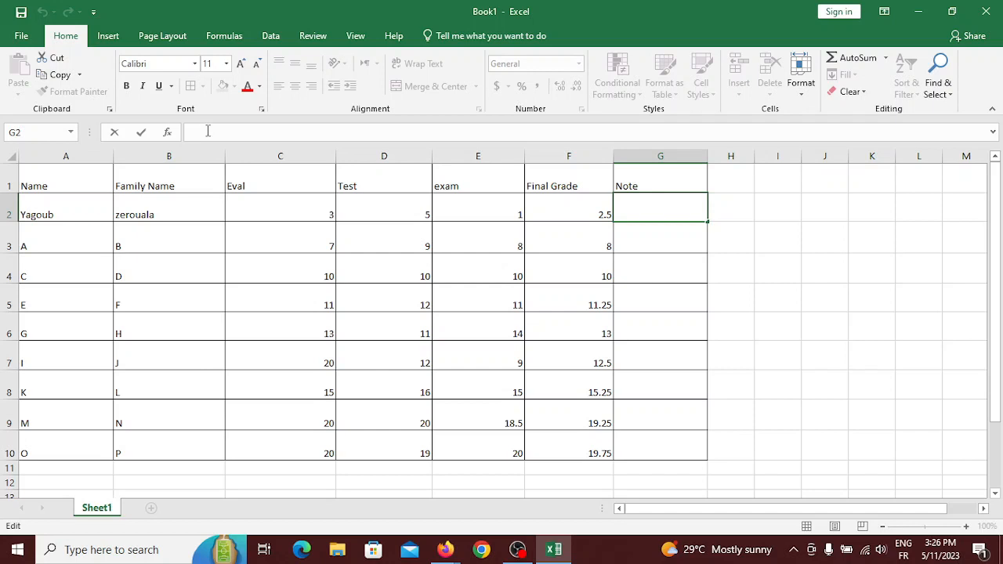
Enter =if(f2<=6,"") in G2, recovering from an early =i false start.
type("=i")
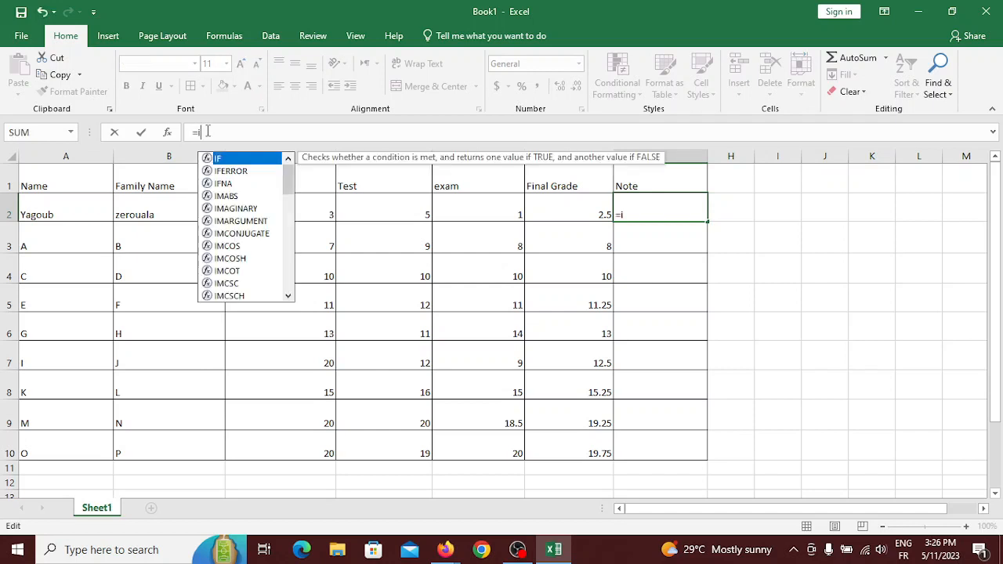
key("Return")
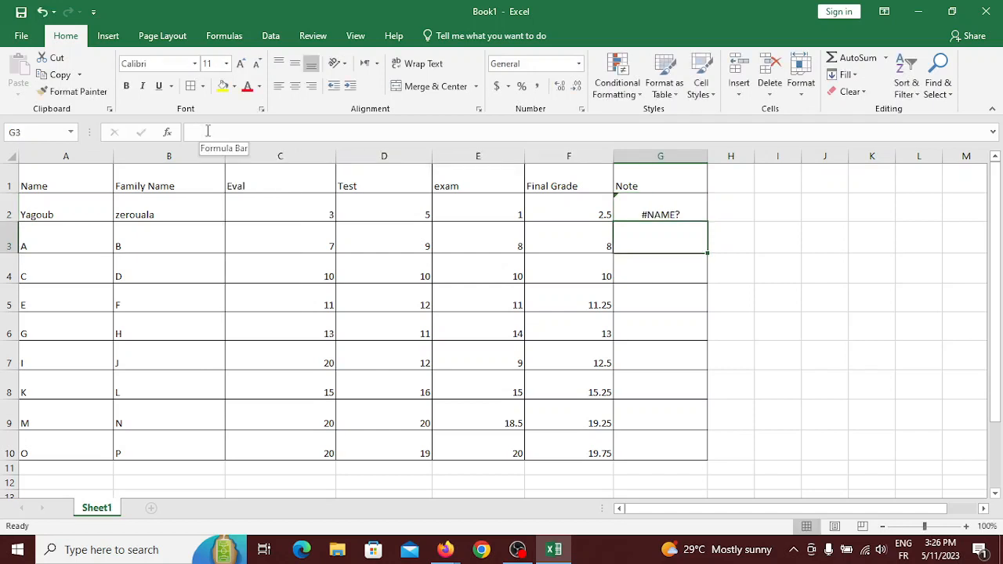
left_click(654, 213)
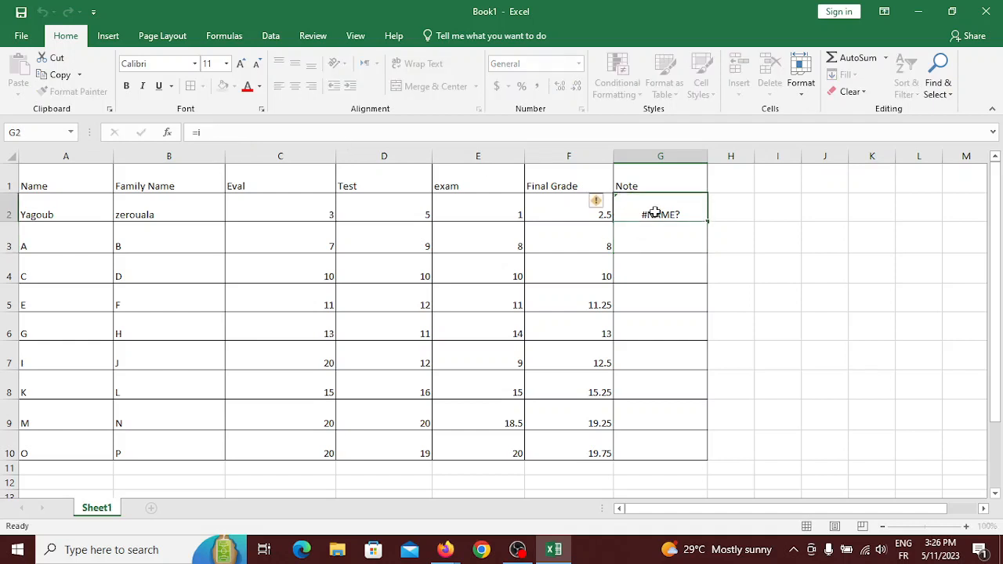
left_click(250, 131)
type("f")
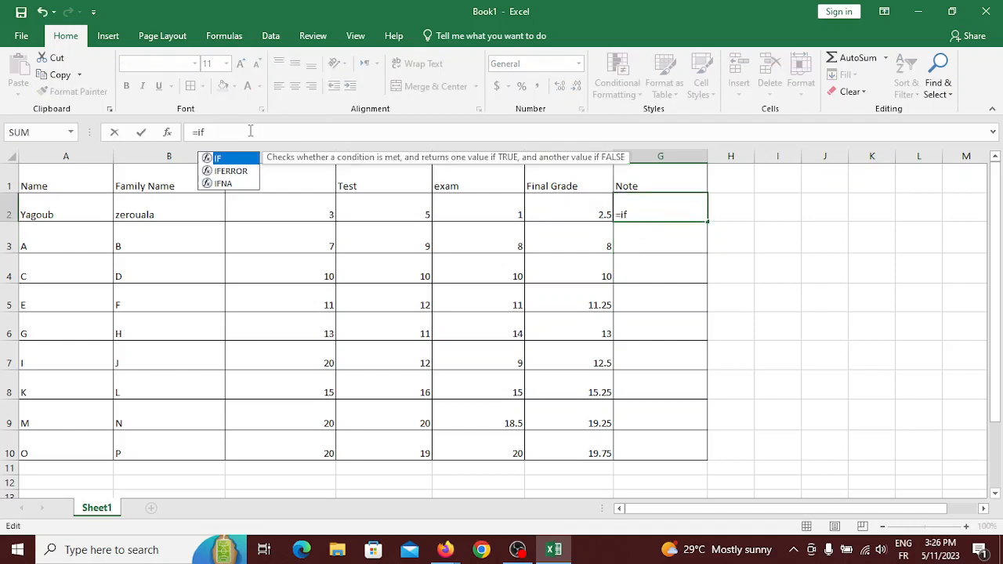
key("Escape")
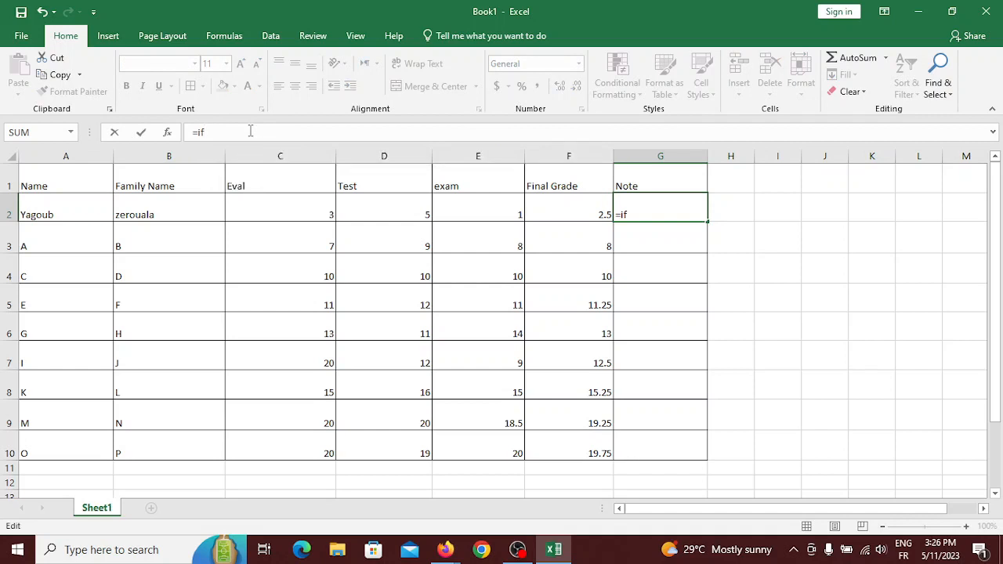
type("(")
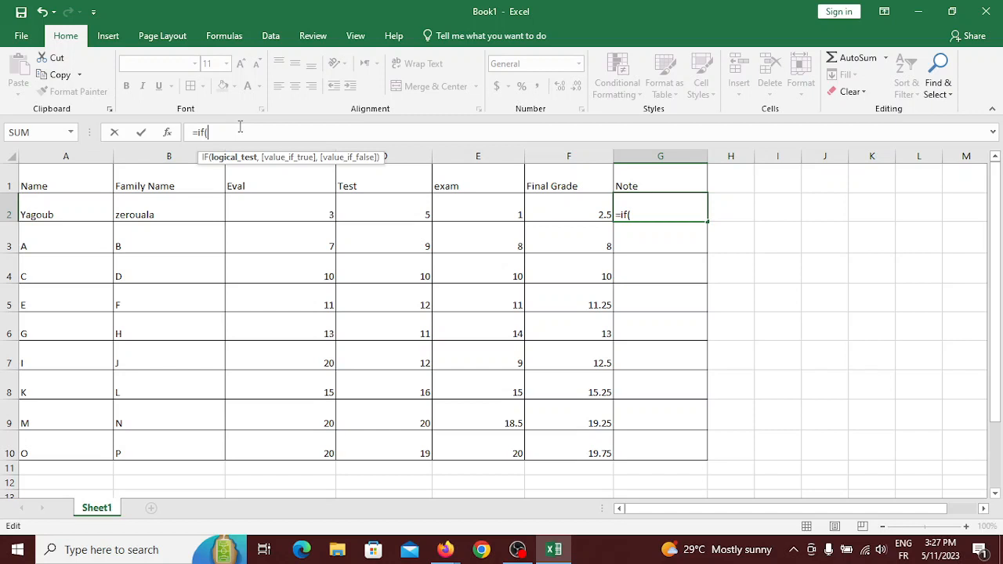
type("f")
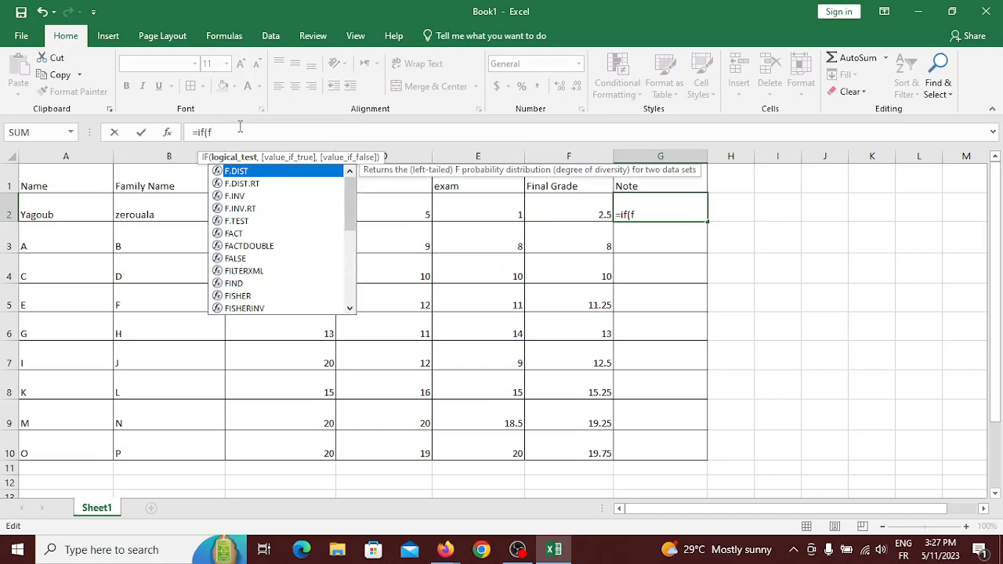
type("2")
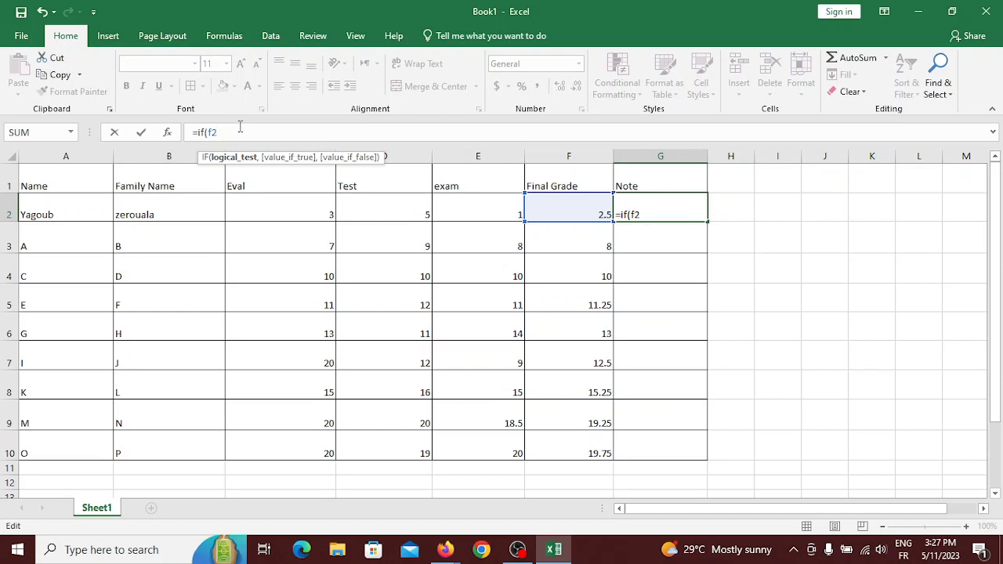
type("<=6,")
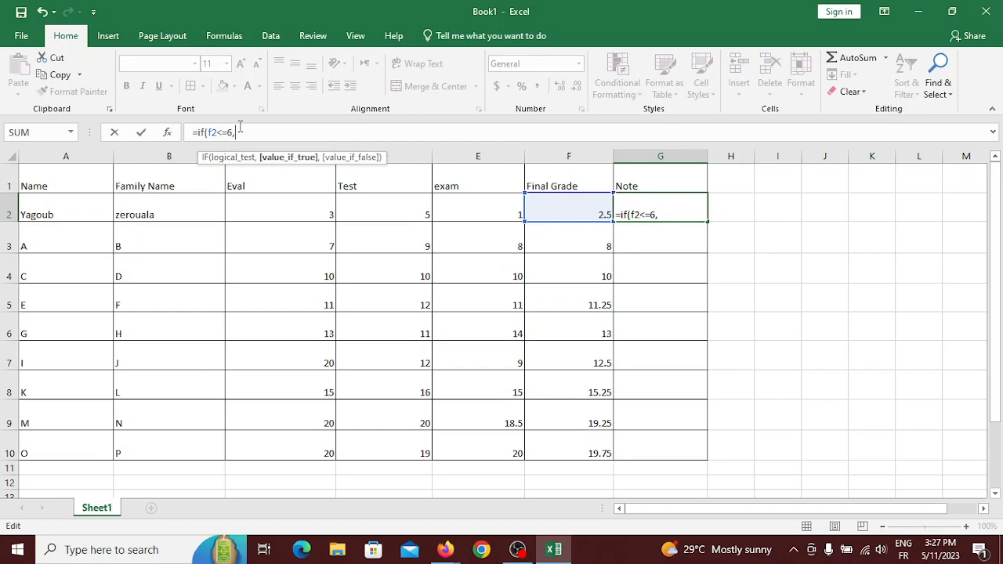
type("\"\"")
Type the Arabic label inside the quotes, then add a comma after it.
key("alt+shift")
type("ضع")
type("بيخ")
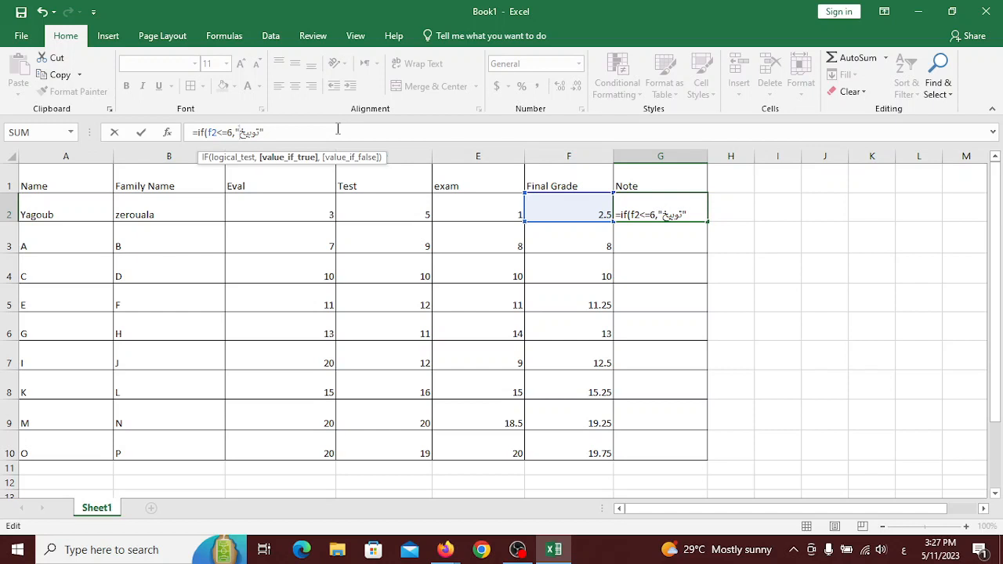
key("Right")
type("ة")
key("BackSpace")
key("alt+shift")
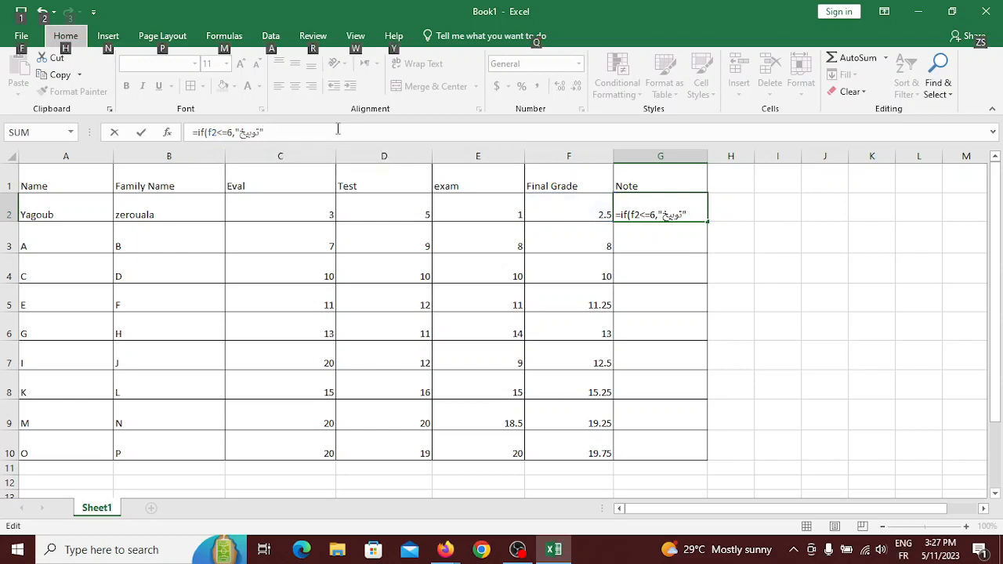
left_click(337, 129)
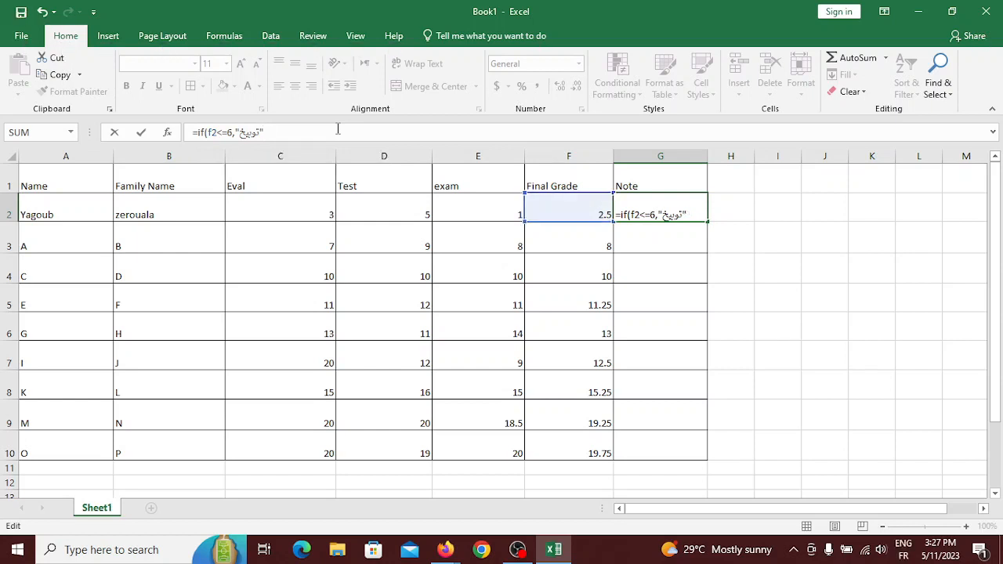
type(",")
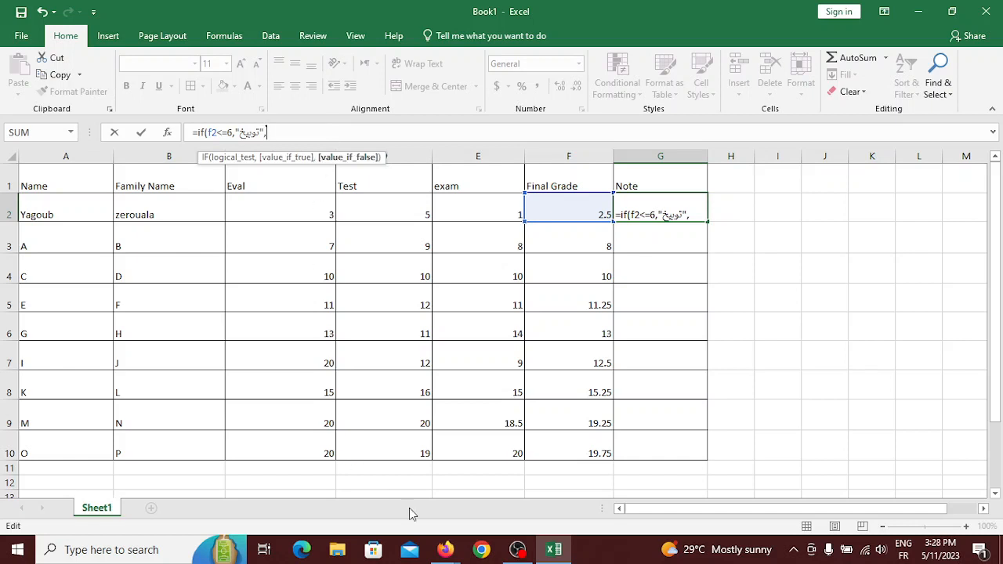
Admit the first join request in Google Meet and dismiss the screen-sharing reminders.
mouse_move(445, 549)
left_click(383, 476)
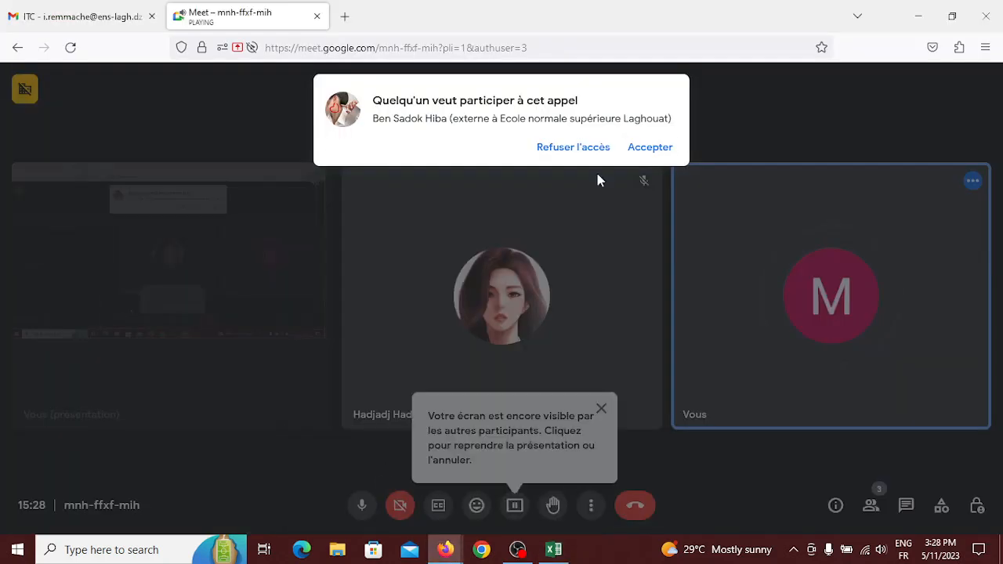
left_click(637, 148)
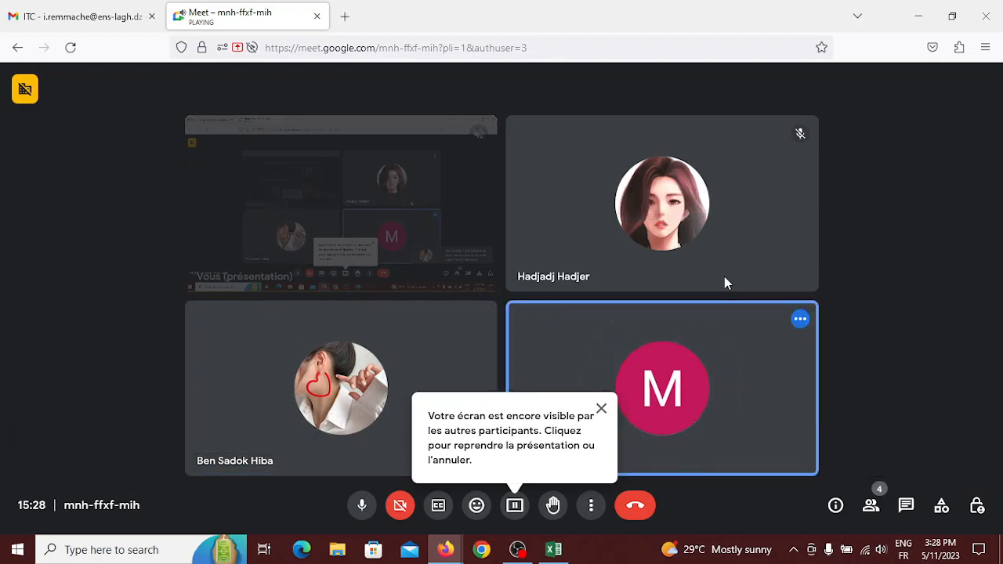
left_click(603, 408)
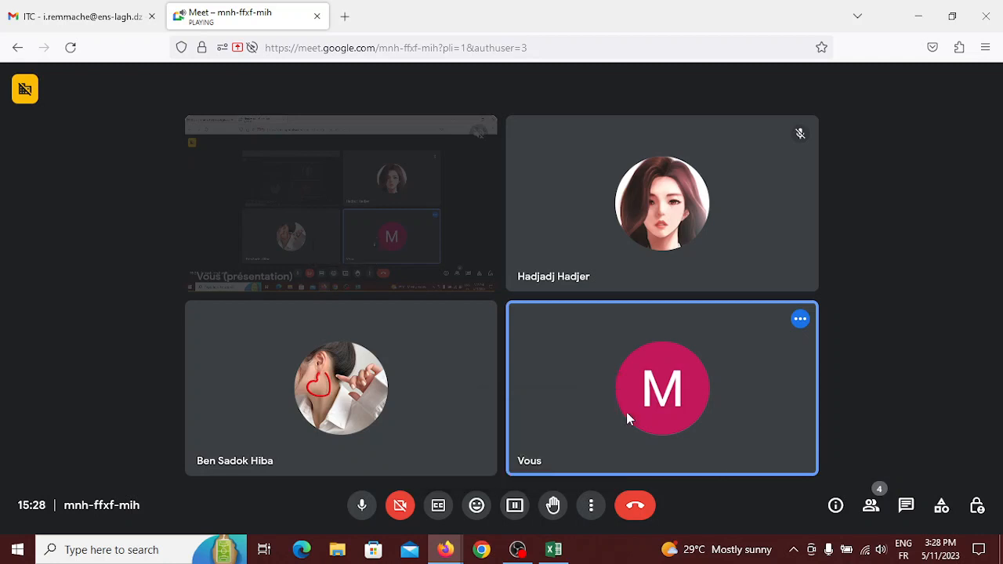
left_click(555, 550)
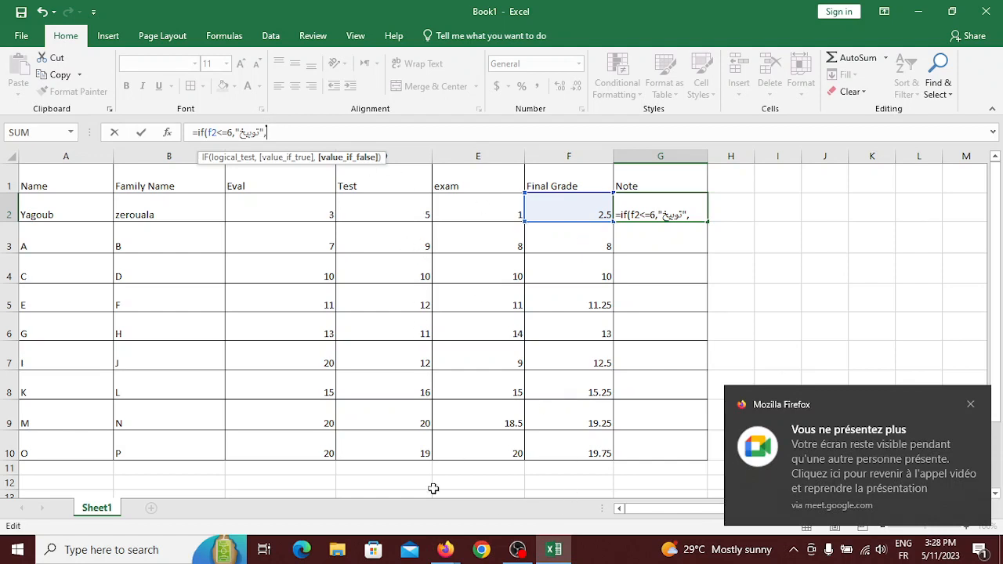
mouse_move(445, 550)
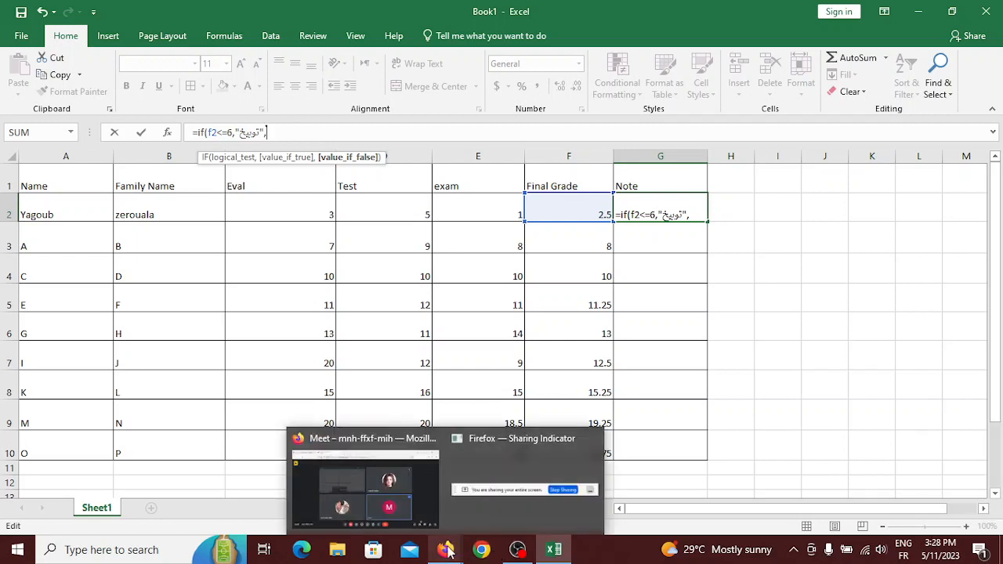
left_click(364, 486)
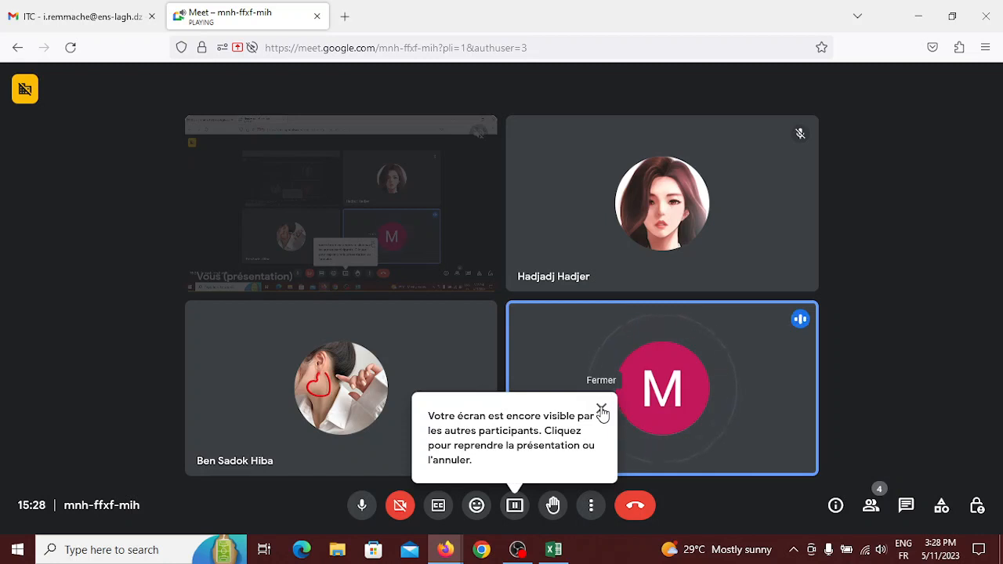
left_click(601, 409)
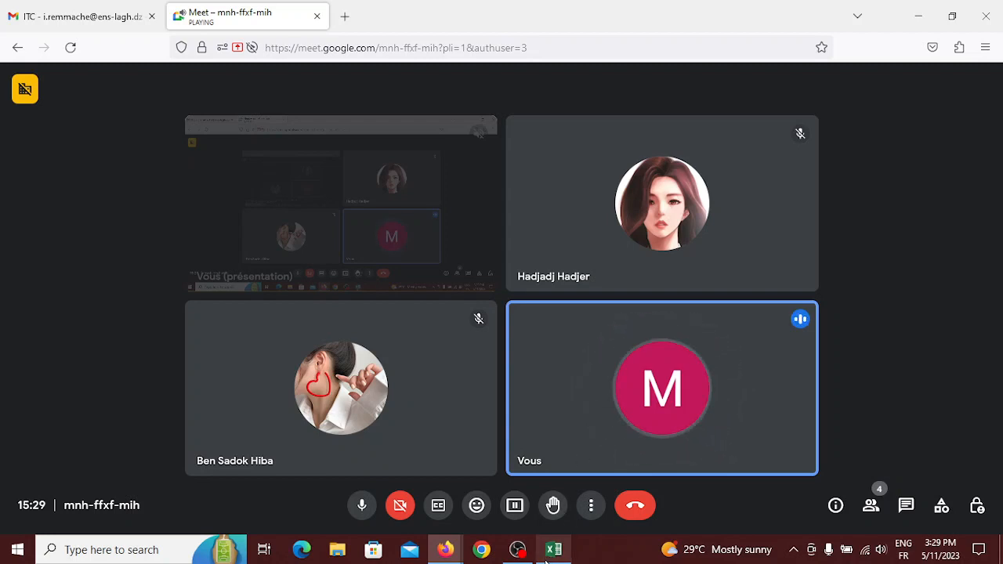
mouse_move(546, 560)
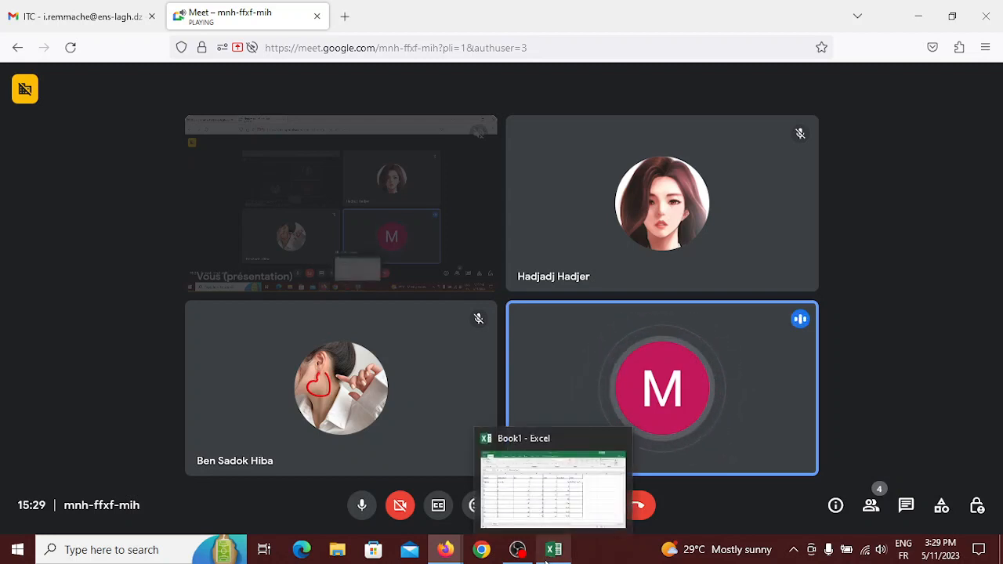
left_click(539, 500)
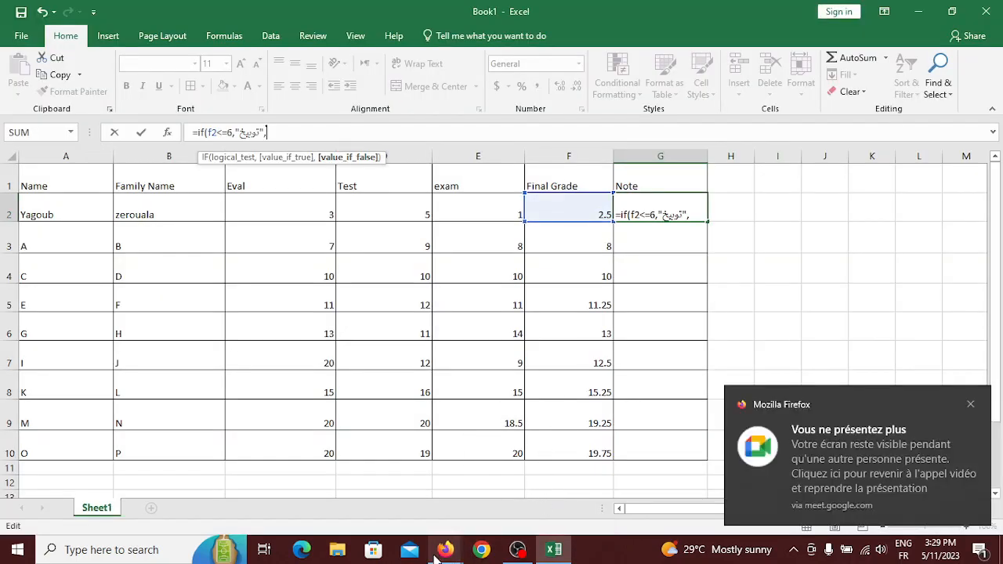
Admit the next participant waiting in Meet and return to the Excel workbook.
mouse_move(436, 550)
left_click(365, 468)
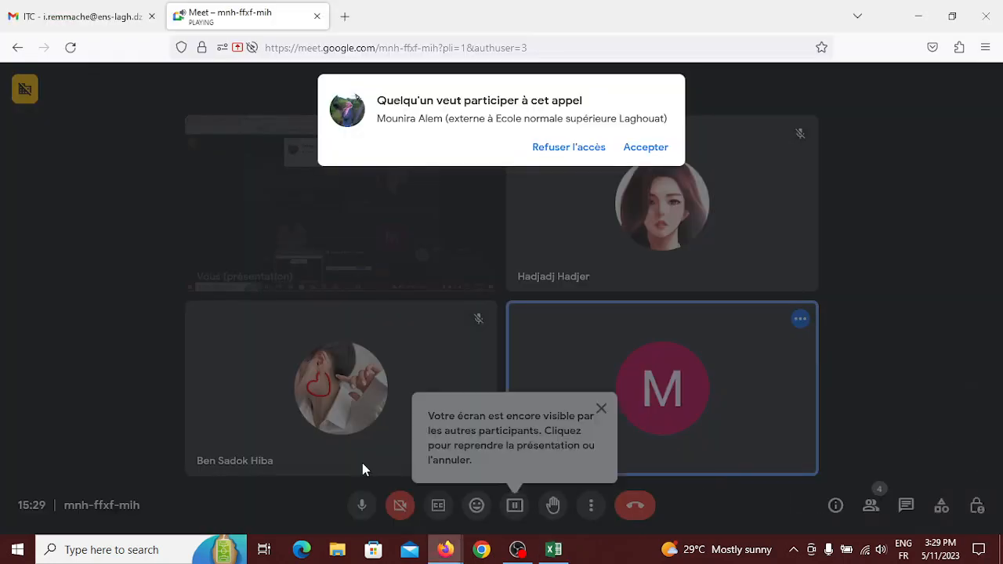
left_click(655, 145)
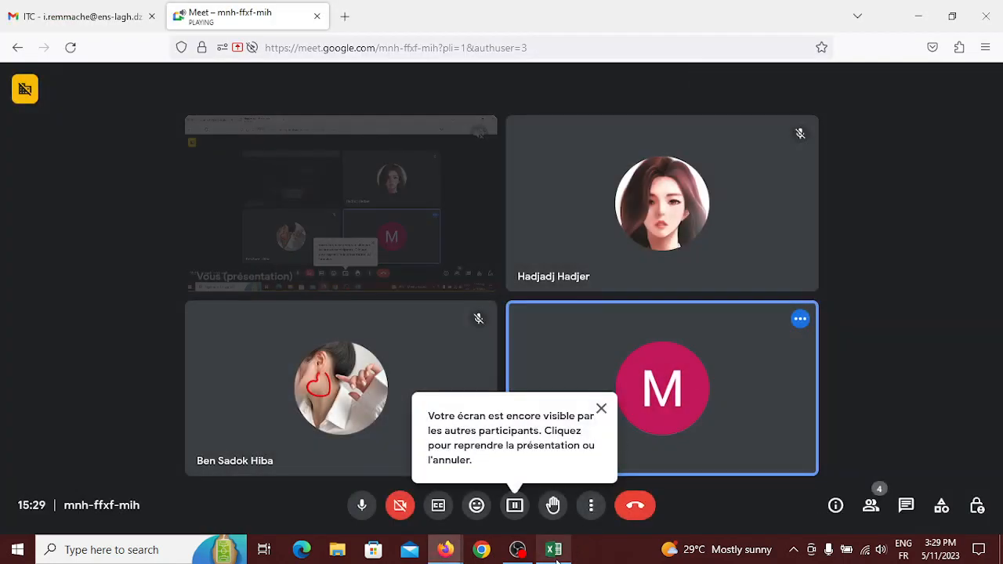
mouse_move(556, 559)
left_click(528, 498)
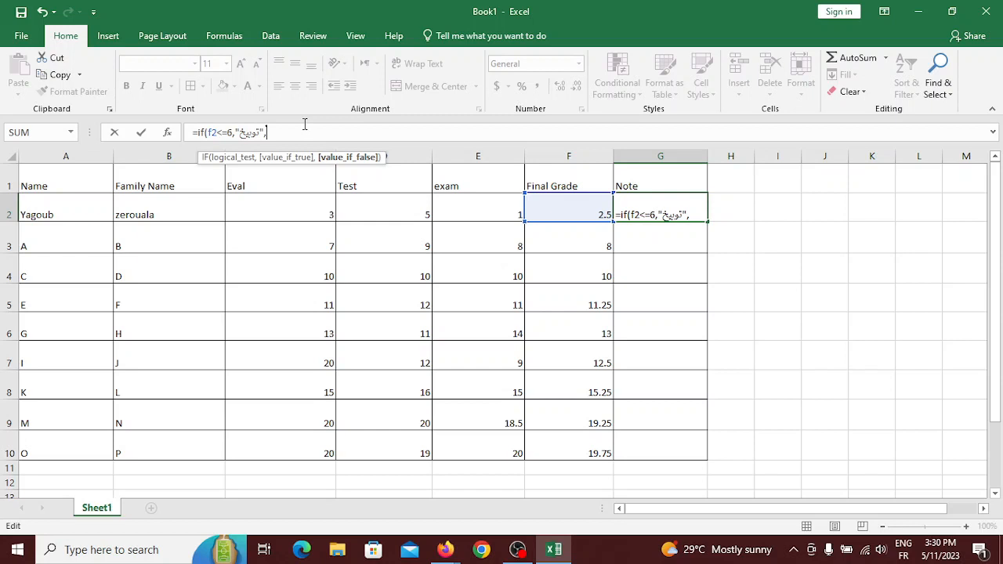
Add the condition if(f2<10,"إنذار" to G2's Note formula, typing the label in Arabic.
type("if")
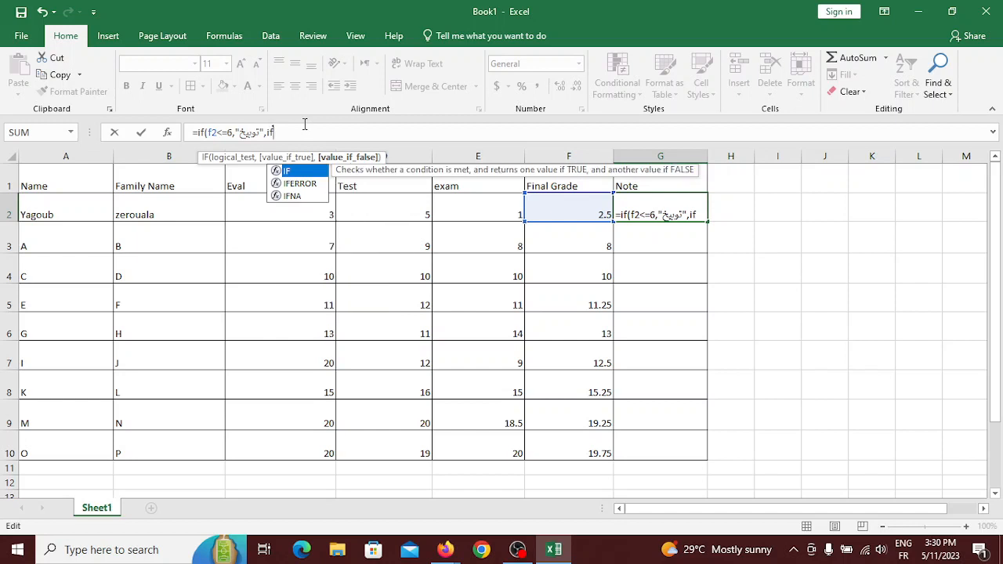
type("(")
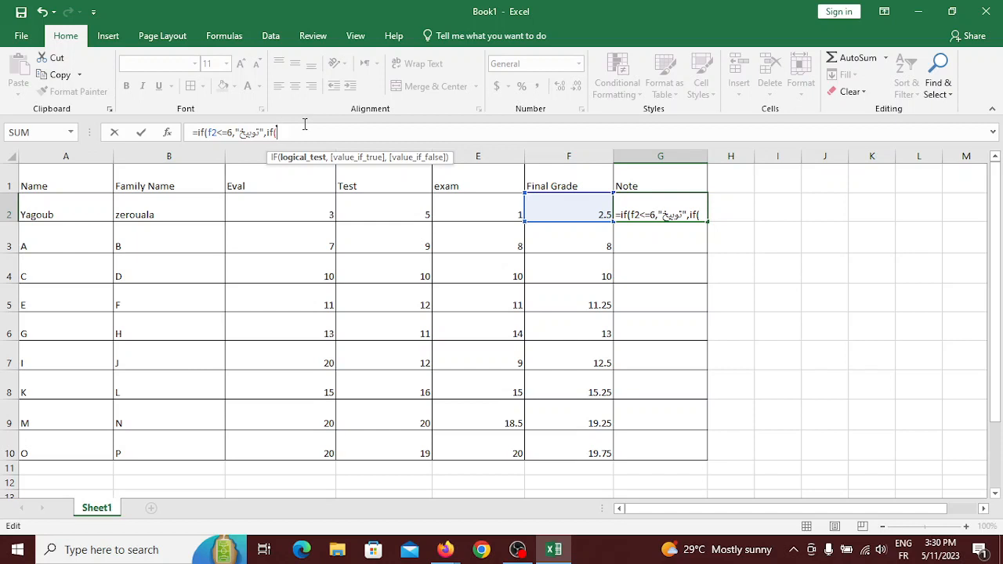
type("f2")
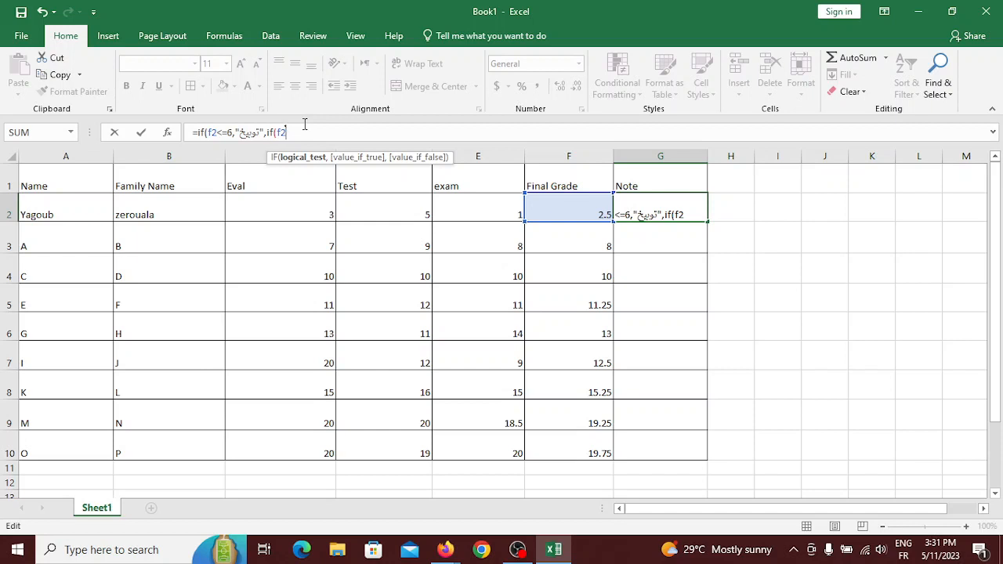
type("<10,")
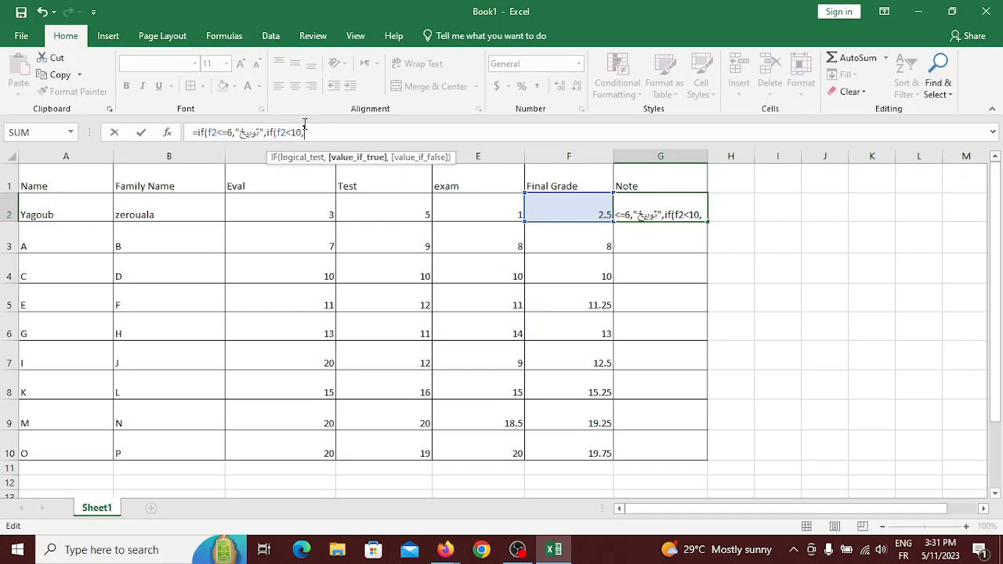
type("\"\"")
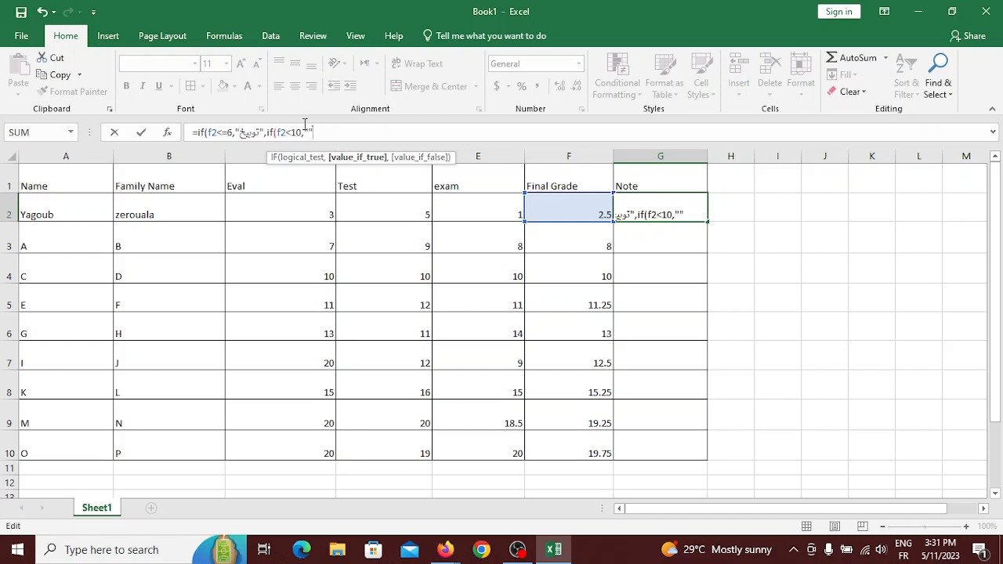
key("alt+shift")
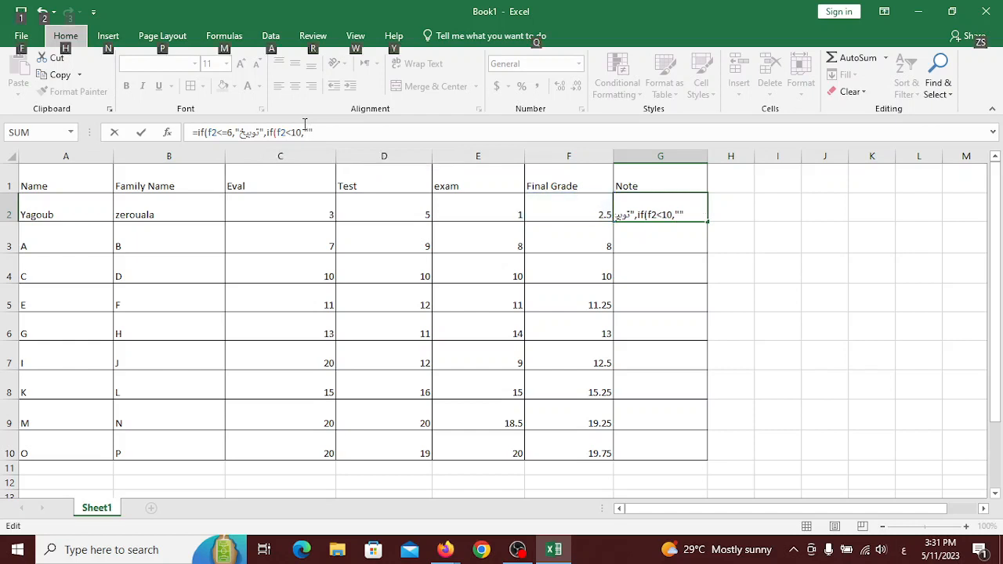
key("y")
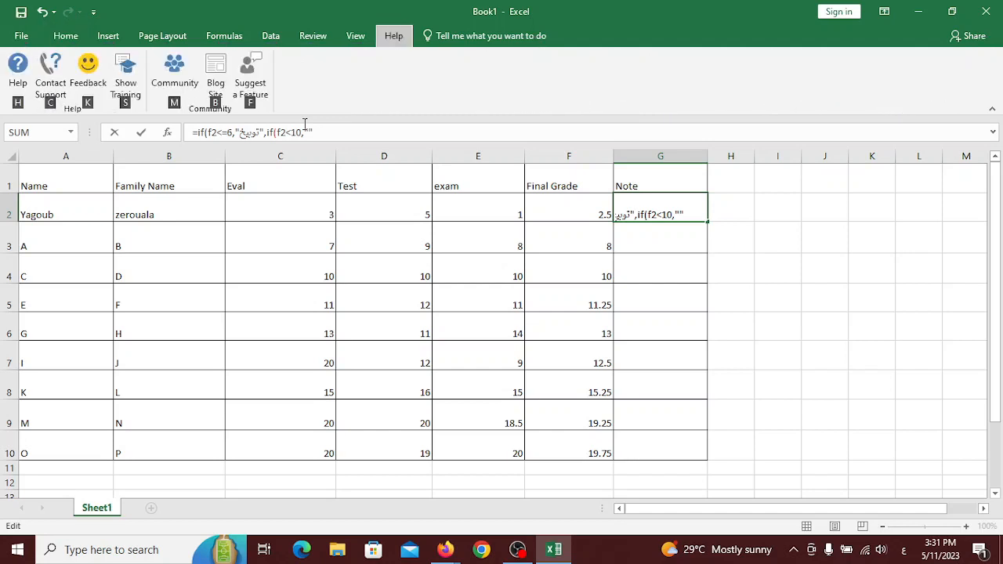
left_click(304, 130)
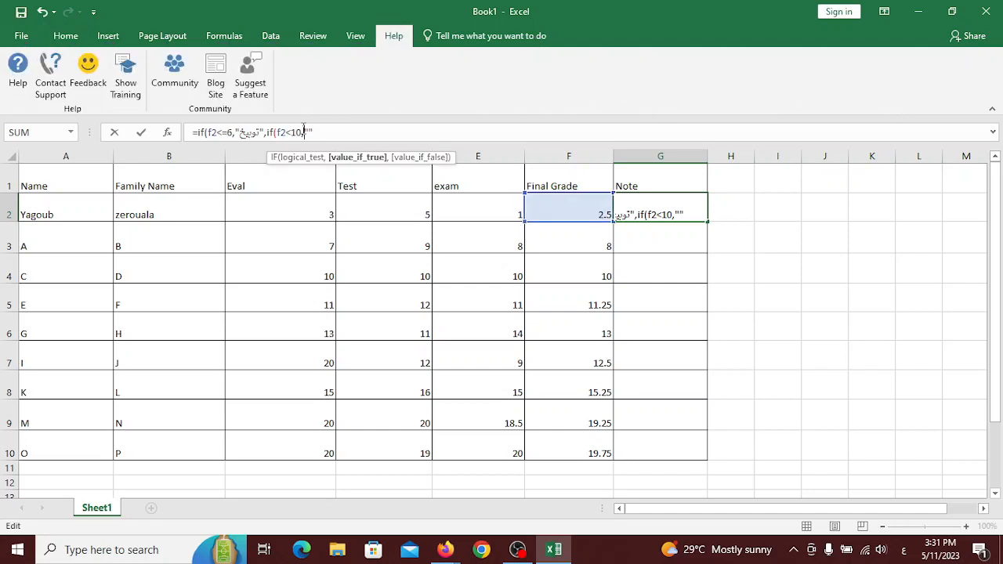
left_click(66, 37)
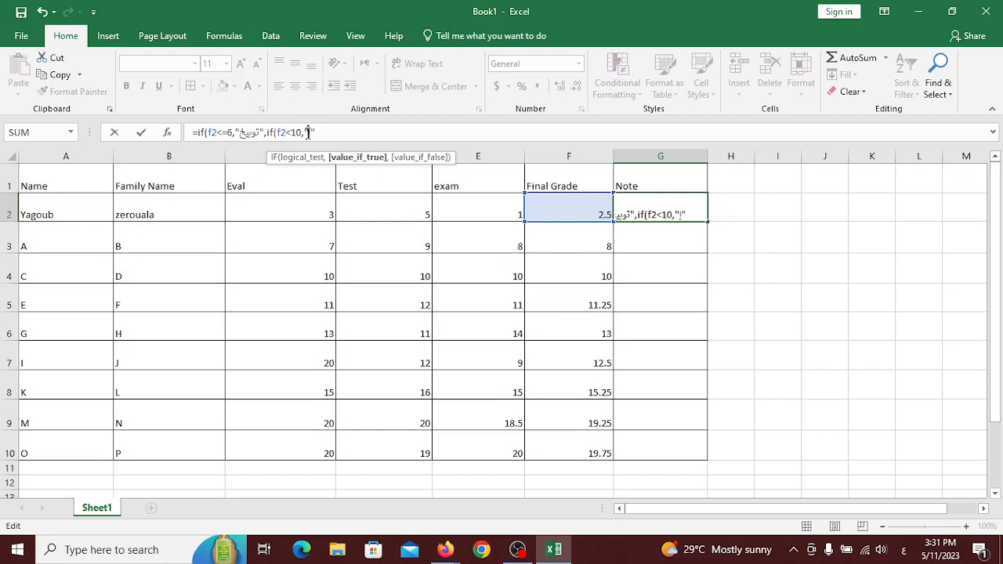
type("إنذار")
key("alt+shift")
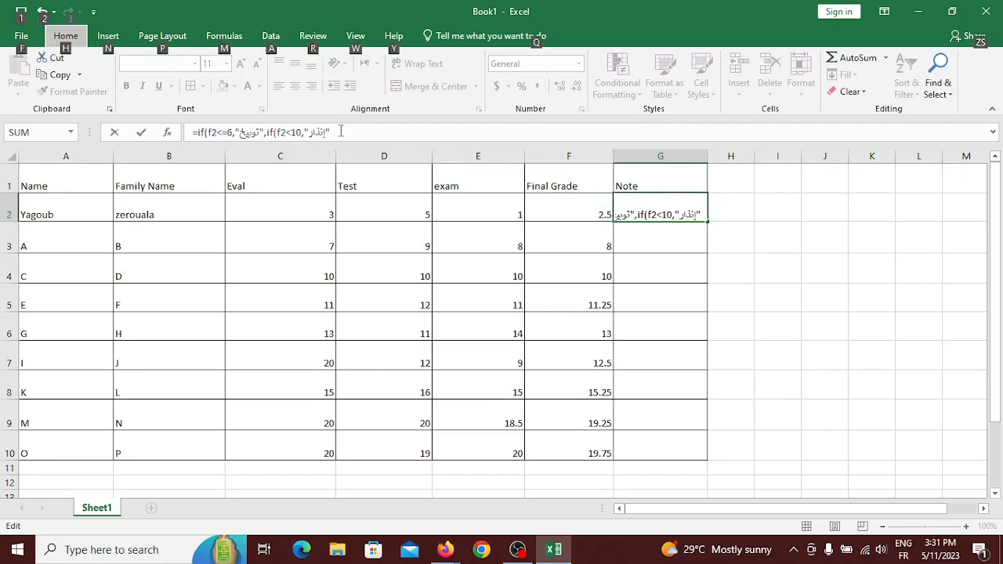
Append a comma and a new IF to the formula, dismissing the missing-parenthesis warning.
left_click(341, 131)
type(",")
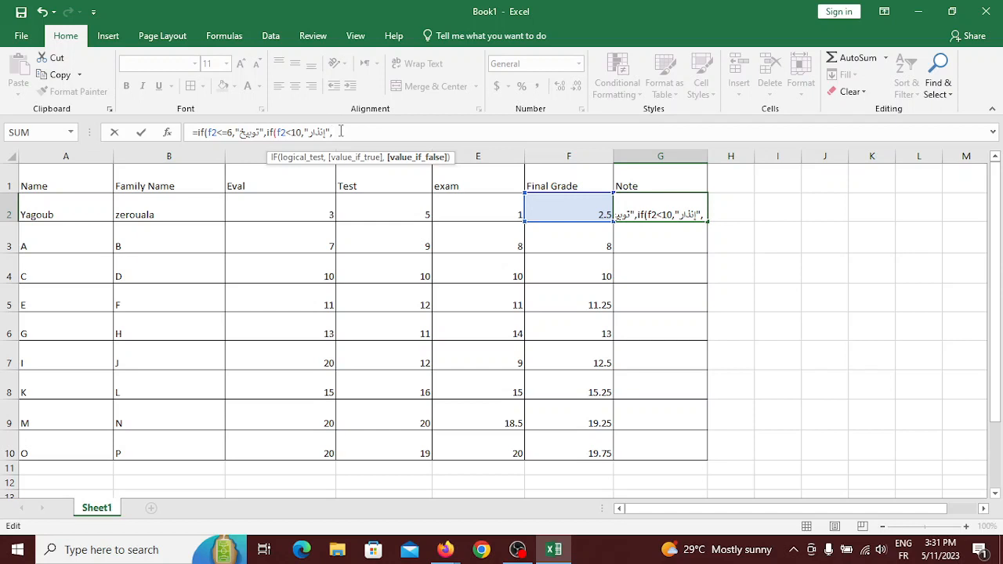
type("if")
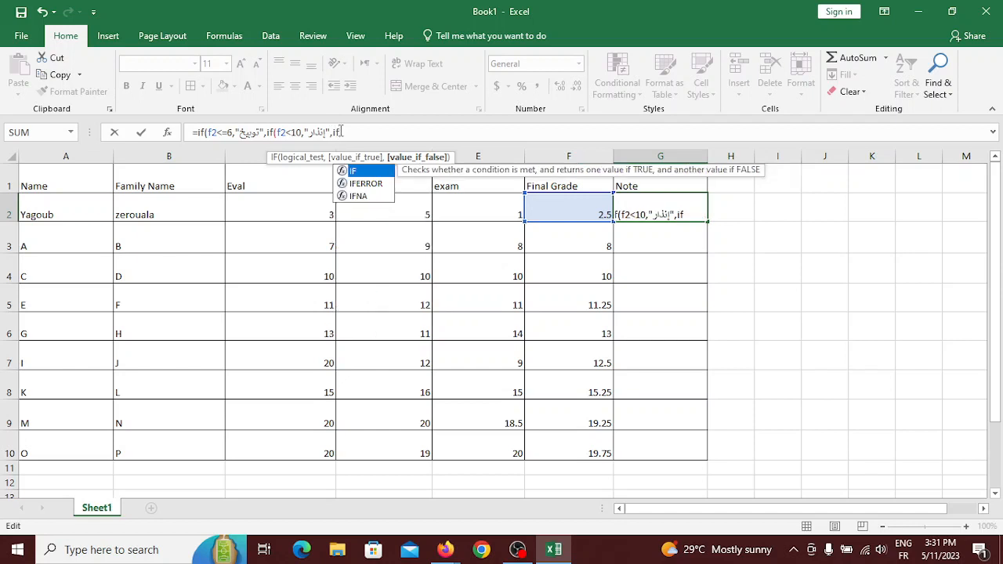
key("Return")
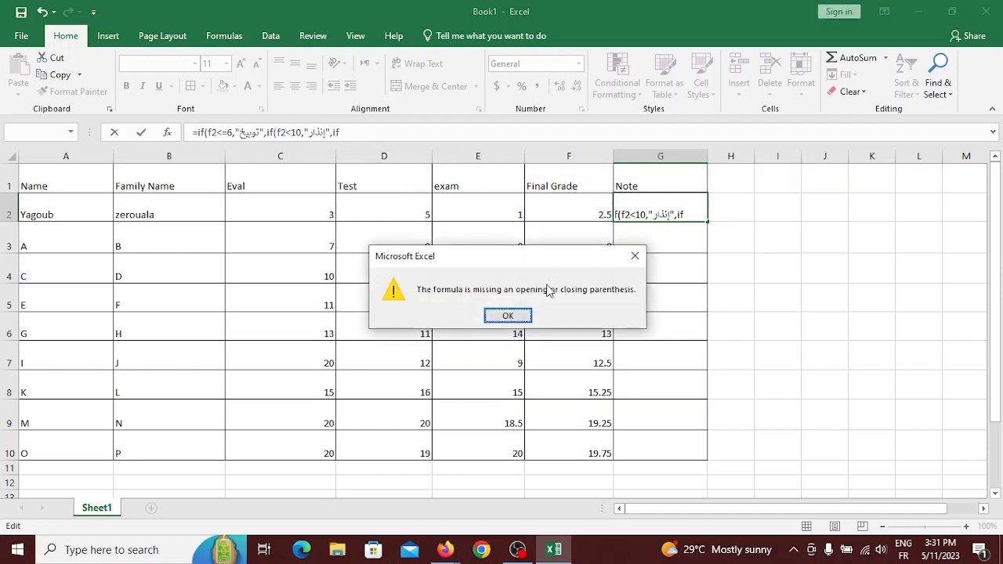
left_click(507, 317)
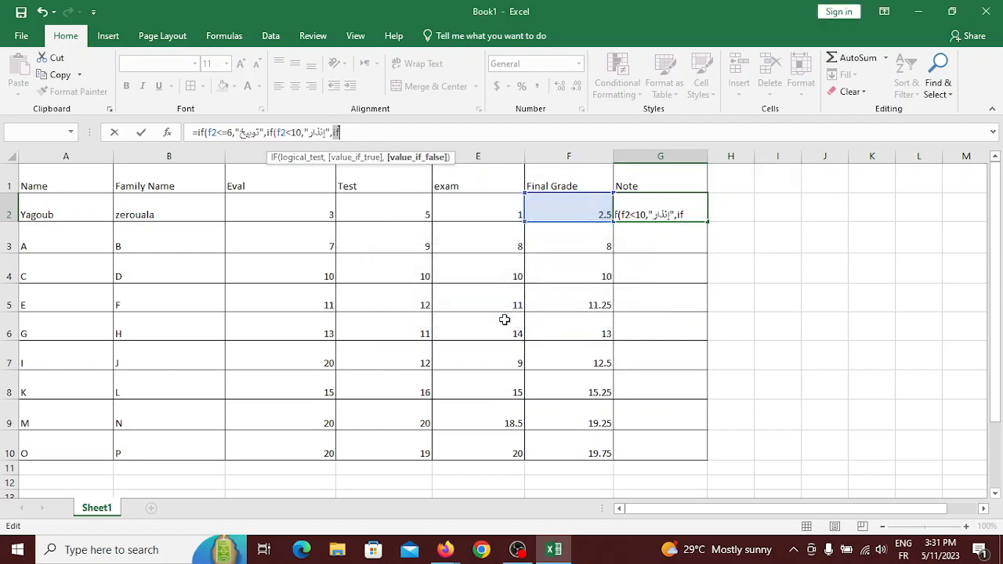
left_click(373, 136)
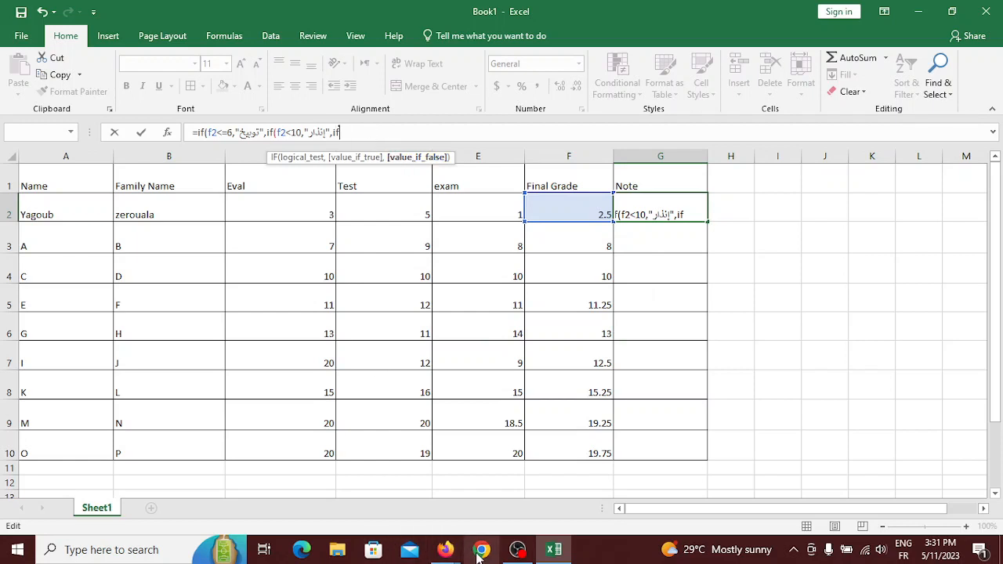
Accept the pending join request in the Meet window, then go back to the Excel workbook.
mouse_move(440, 552)
left_click(356, 478)
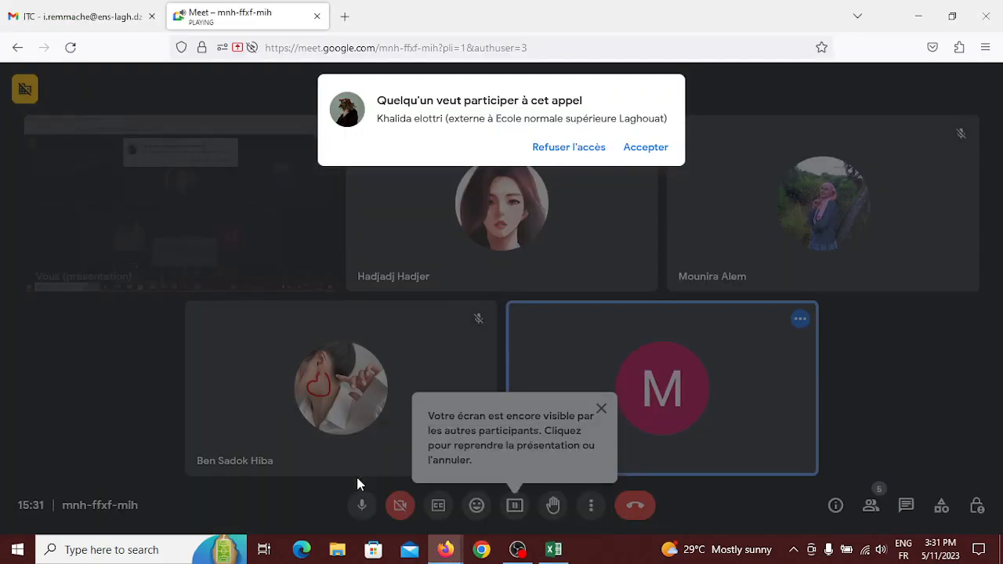
left_click(644, 149)
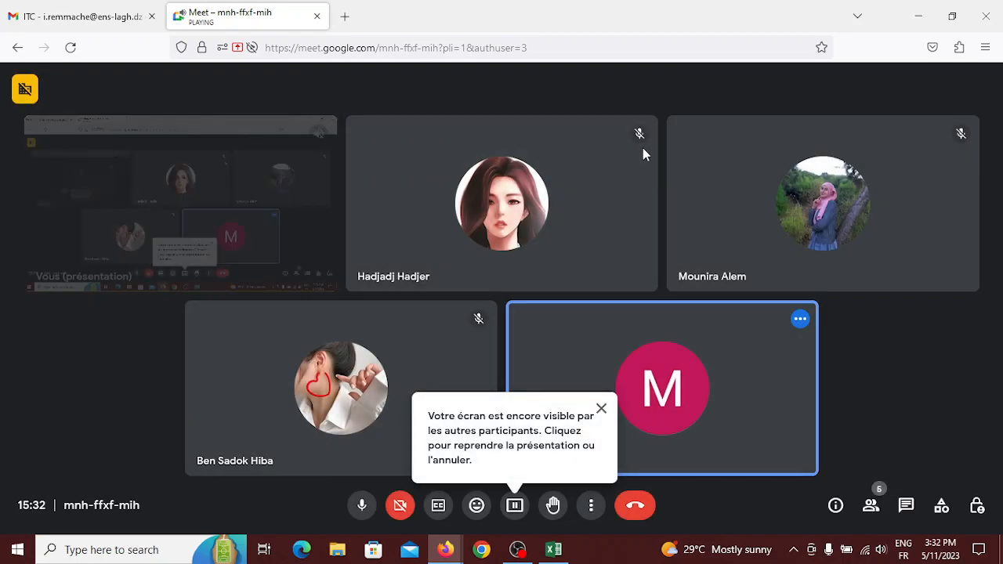
left_click(554, 549)
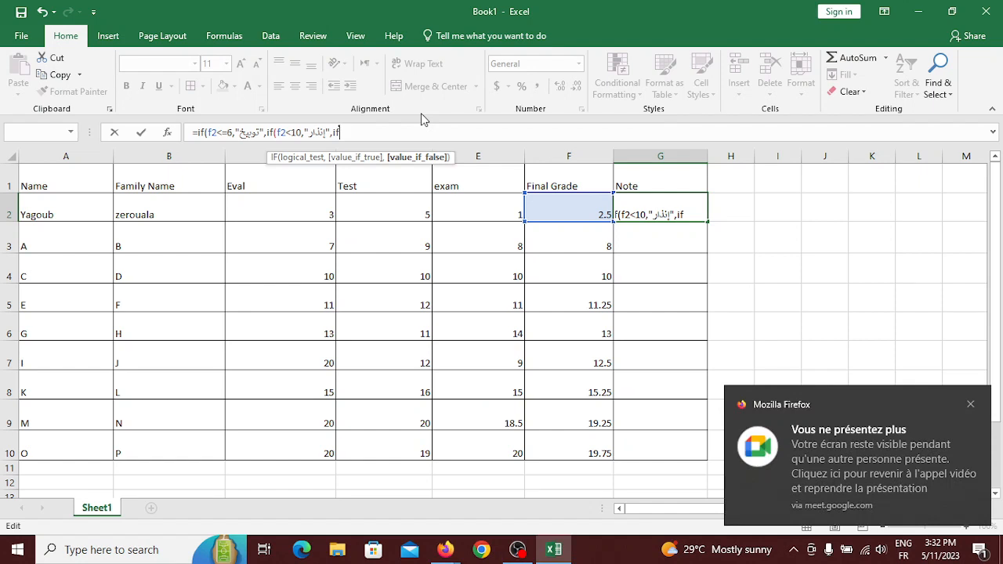
Add the third condition if(f2<13,"متوسط" to G2's formula, correcting the mistyped threshold.
type("(")
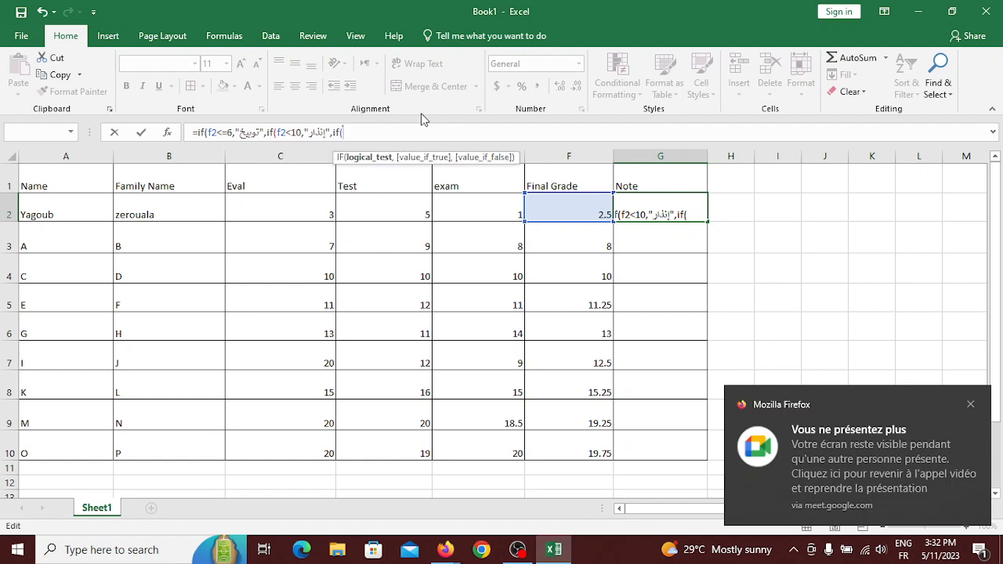
type("f")
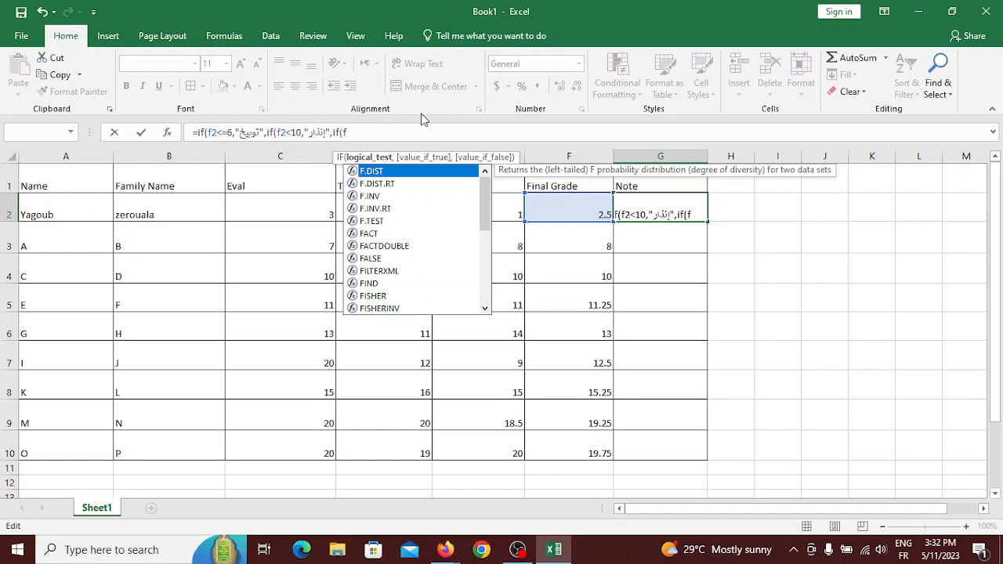
type("2")
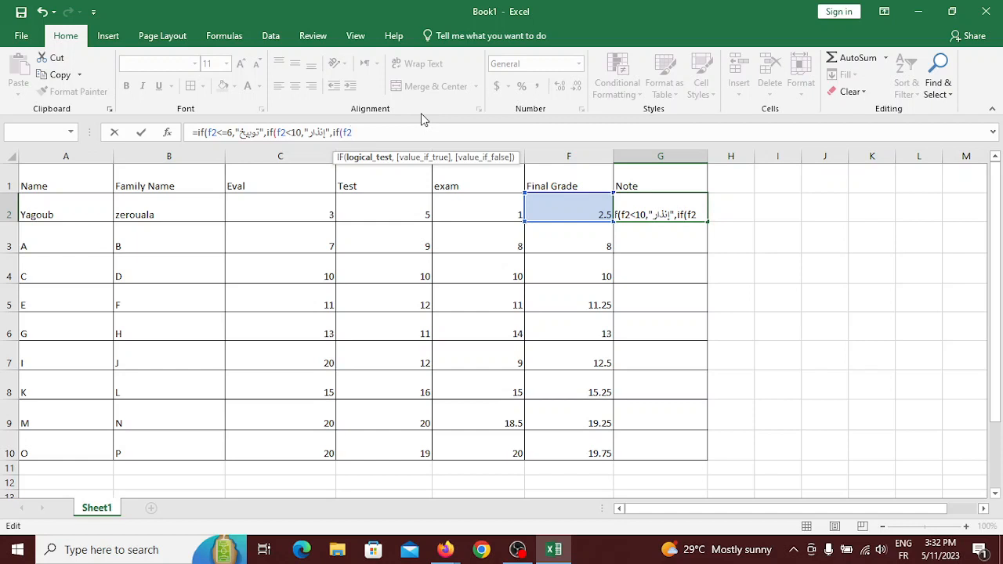
type("<1")
type("4")
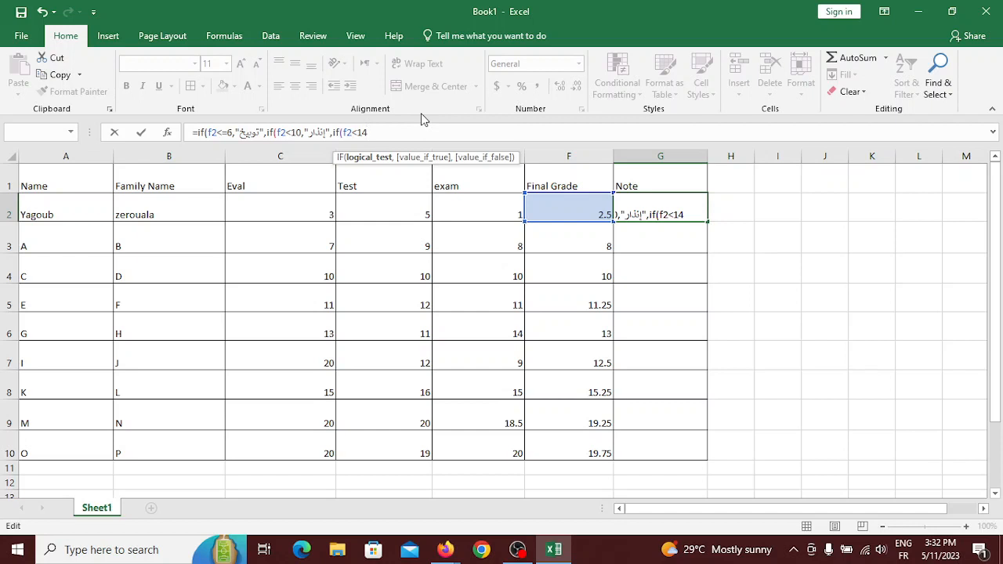
key("BackSpace")
type("3,")
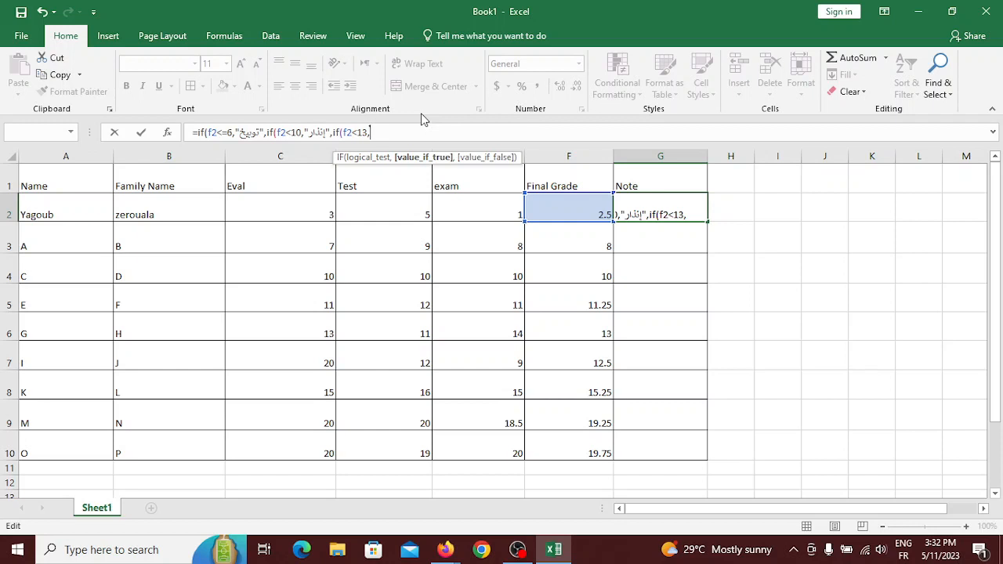
type("\"\"")
key("alt+shift")
left_click(374, 130)
type("متوسط")
key("alt+shift")
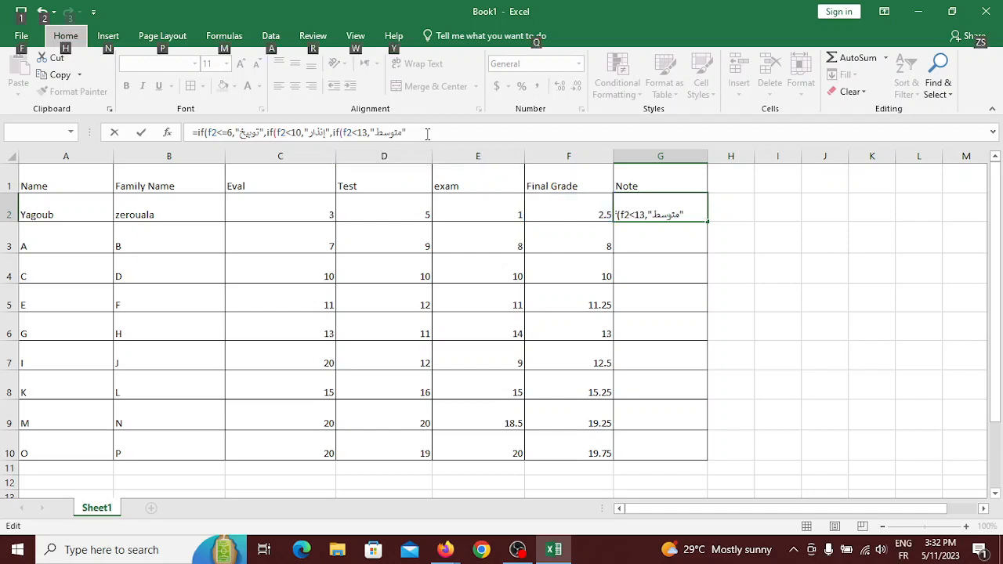
Append a comma and a fourth IF, dismissing the missing-parenthesis warnings.
left_click(427, 134)
type(",")
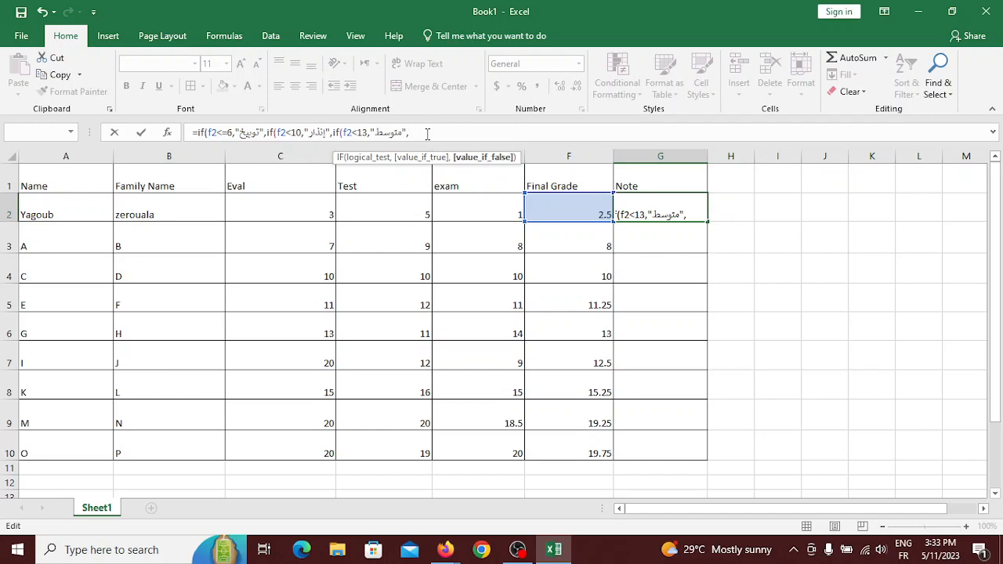
type("i")
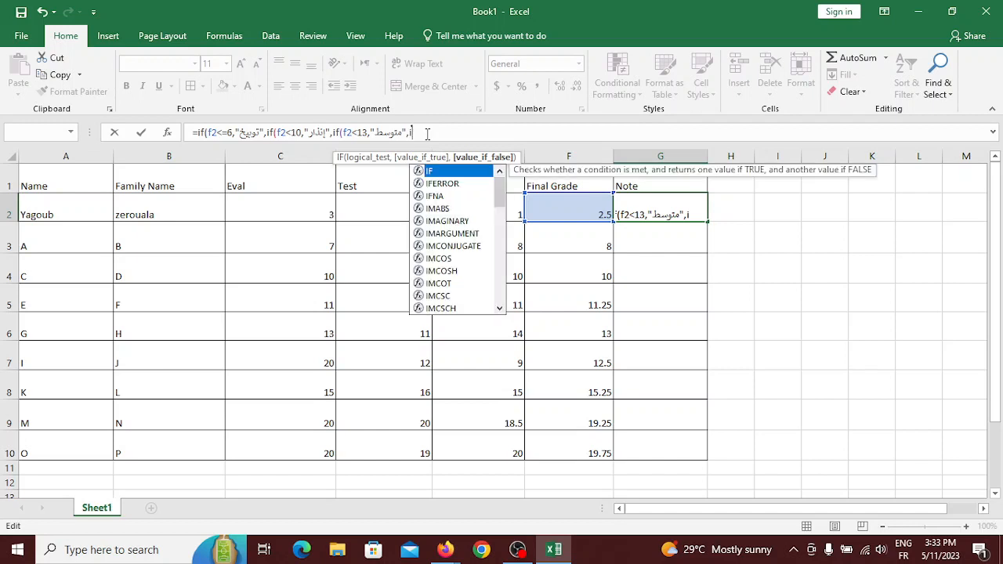
key("Return")
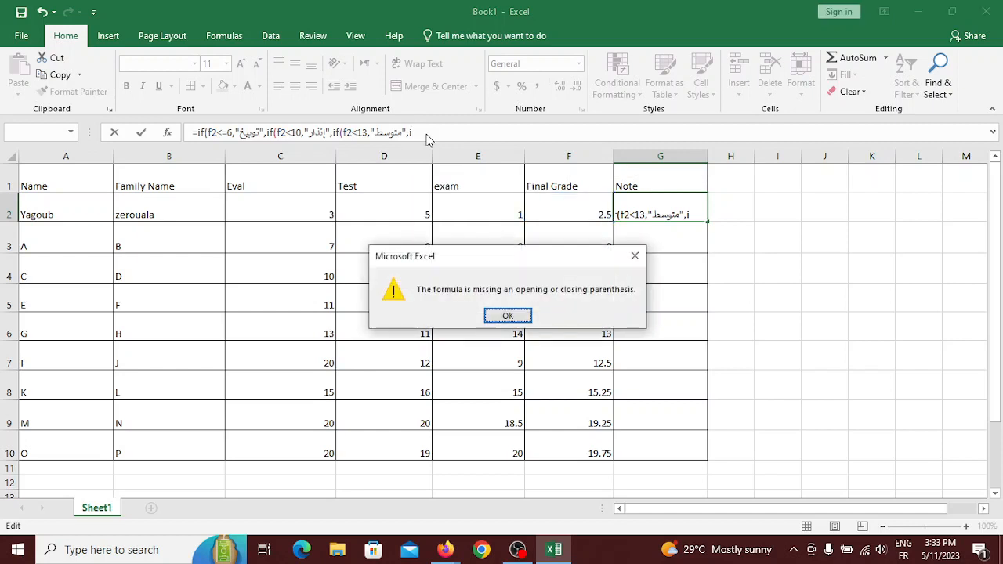
left_click(507, 316)
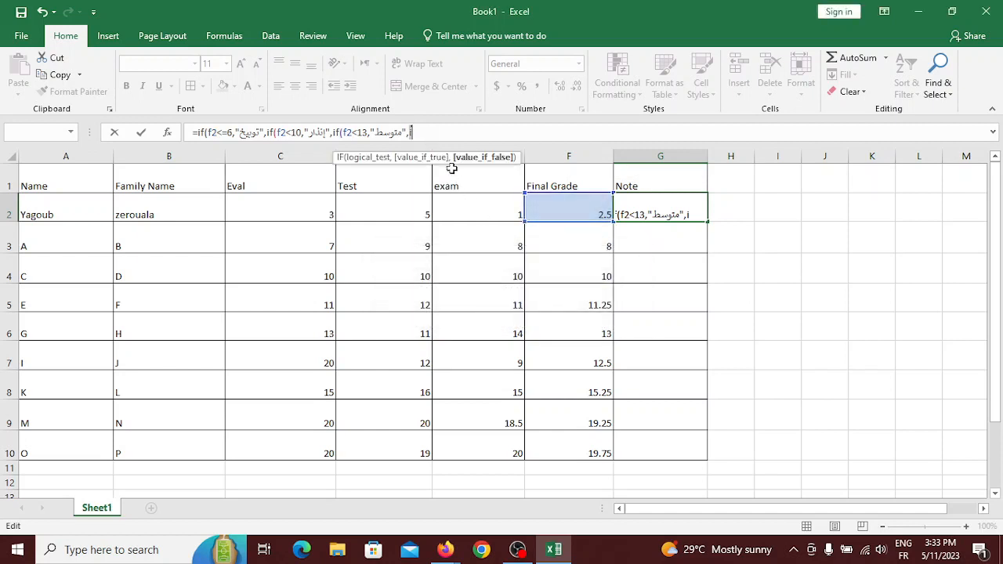
type("f")
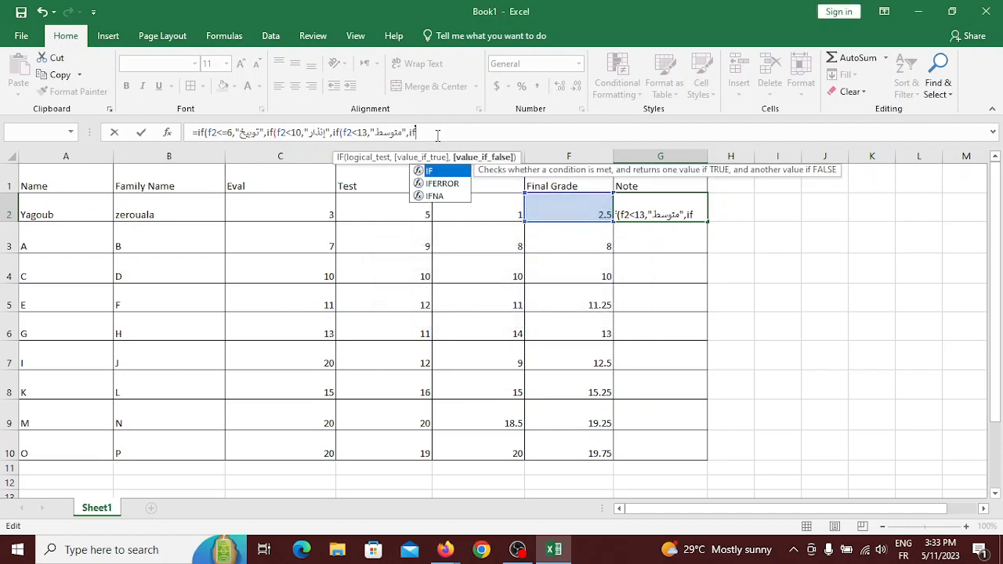
key("Return")
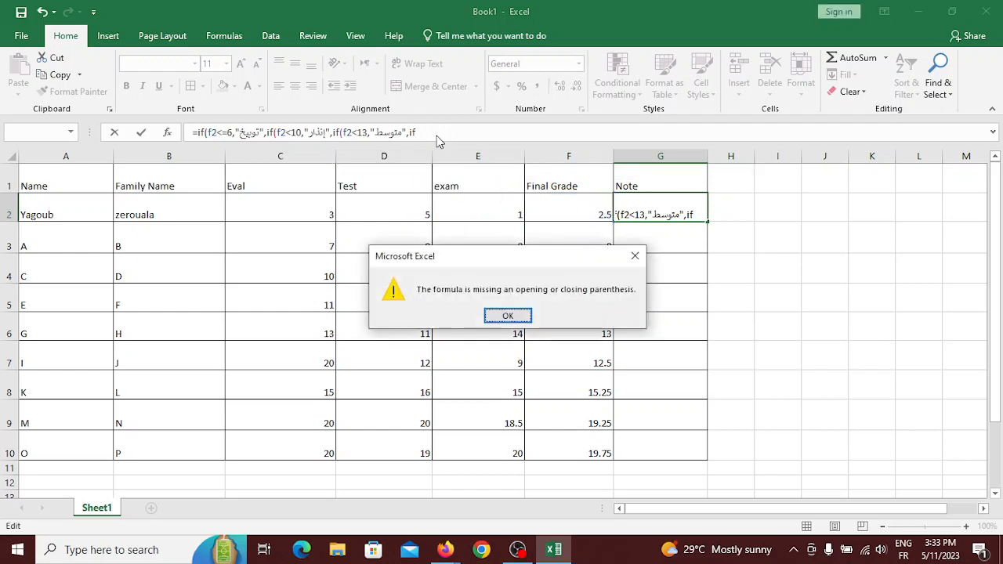
left_click(507, 314)
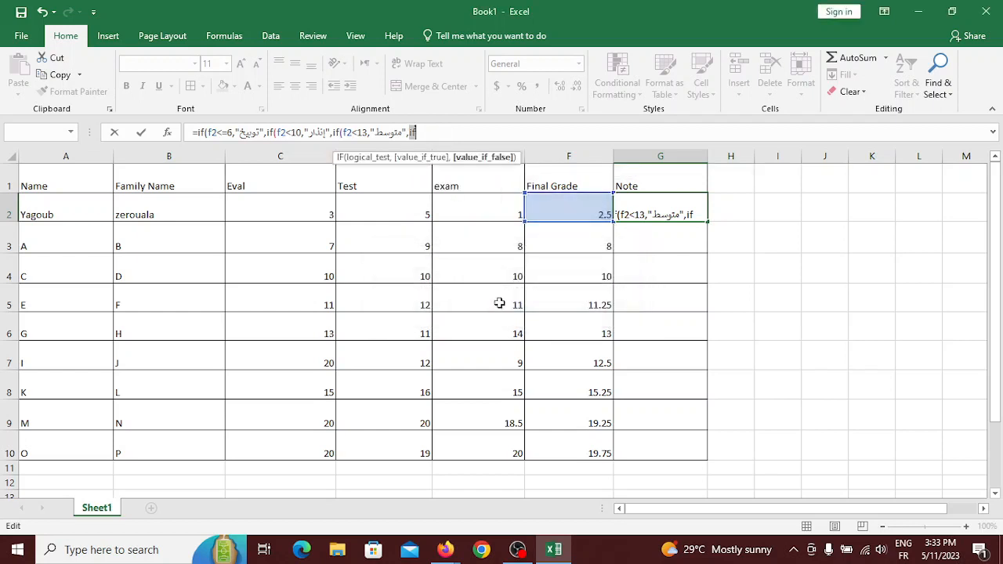
left_click(443, 131)
Enter the fourth IF's arguments (f2<17,"تهنئة","" with the Arabic word typed between quotes.
type("(")
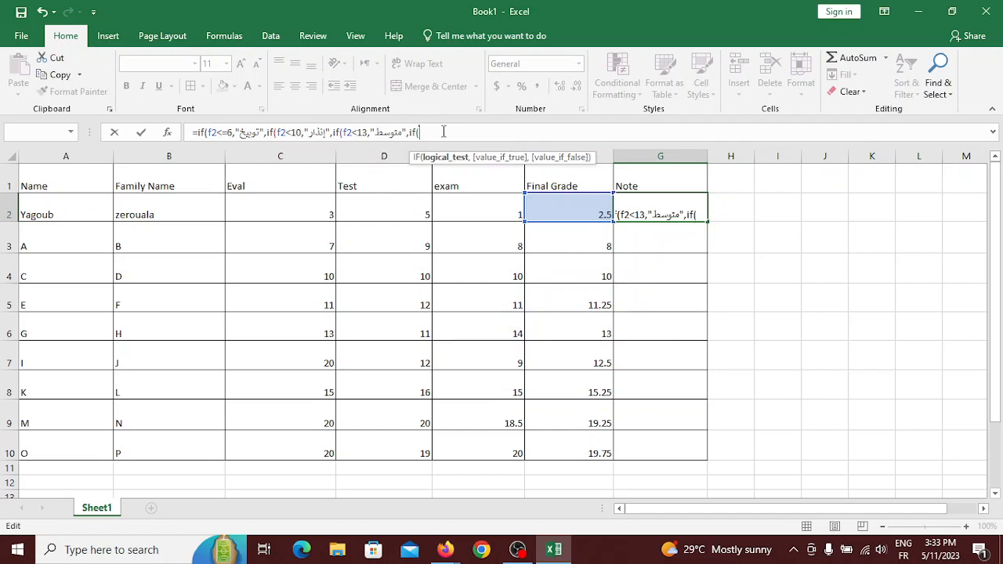
type("f2")
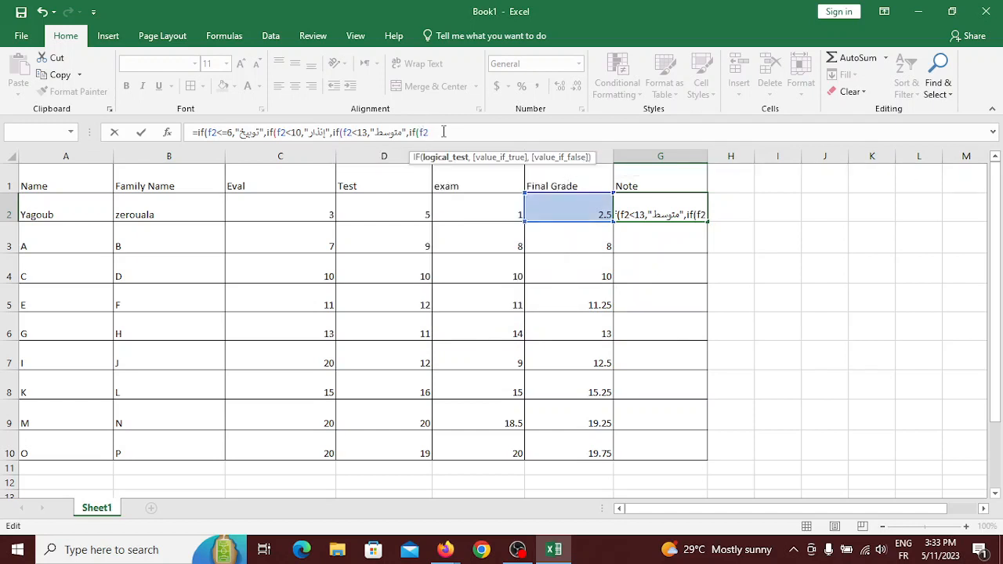
type("<")
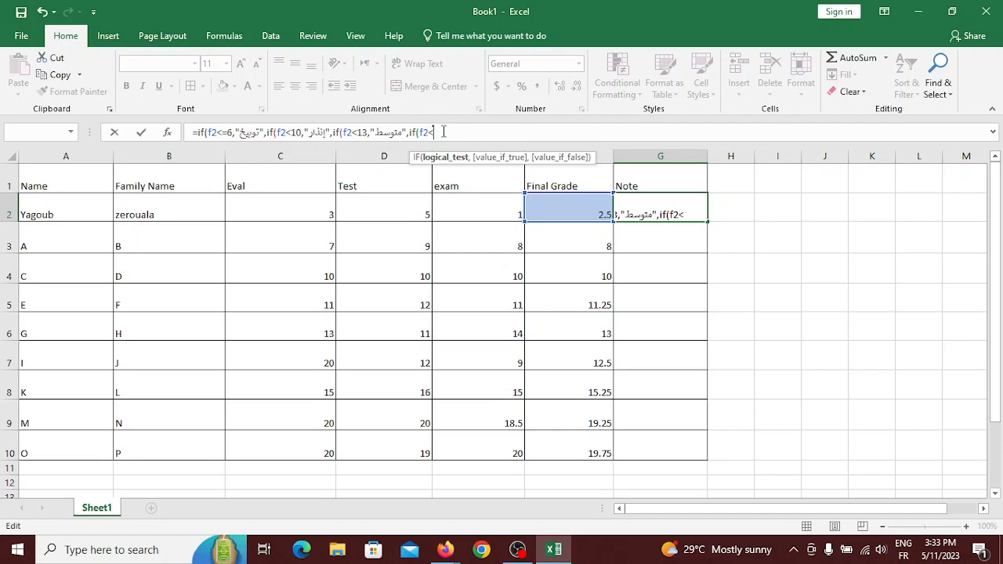
type("17,")
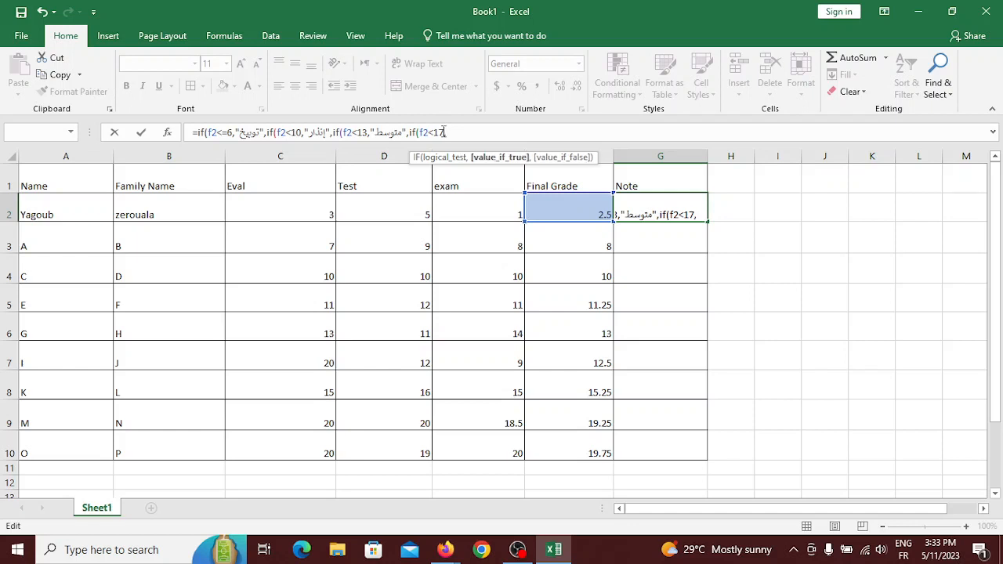
key("alt+shift")
key("alt+shift")
type("\"\"")
key("alt+shift")
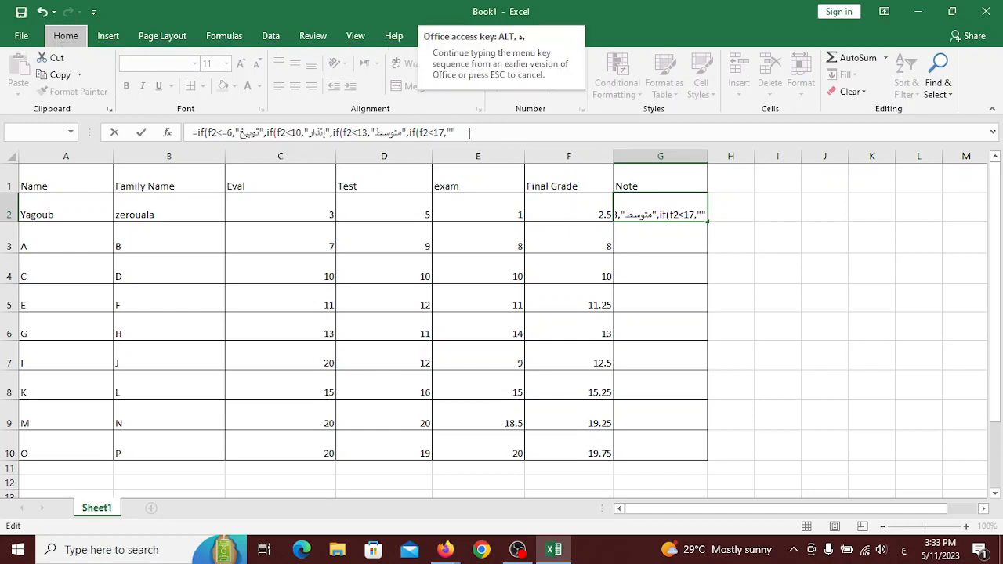
key("Escape")
left_click(452, 132)
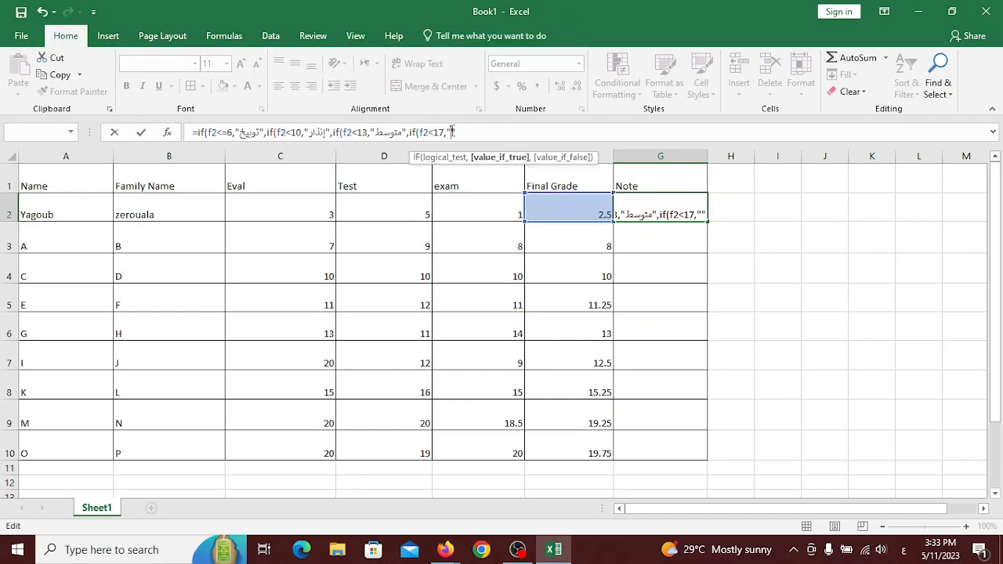
type("تهنئة")
left_click(482, 134)
key("alt+shift")
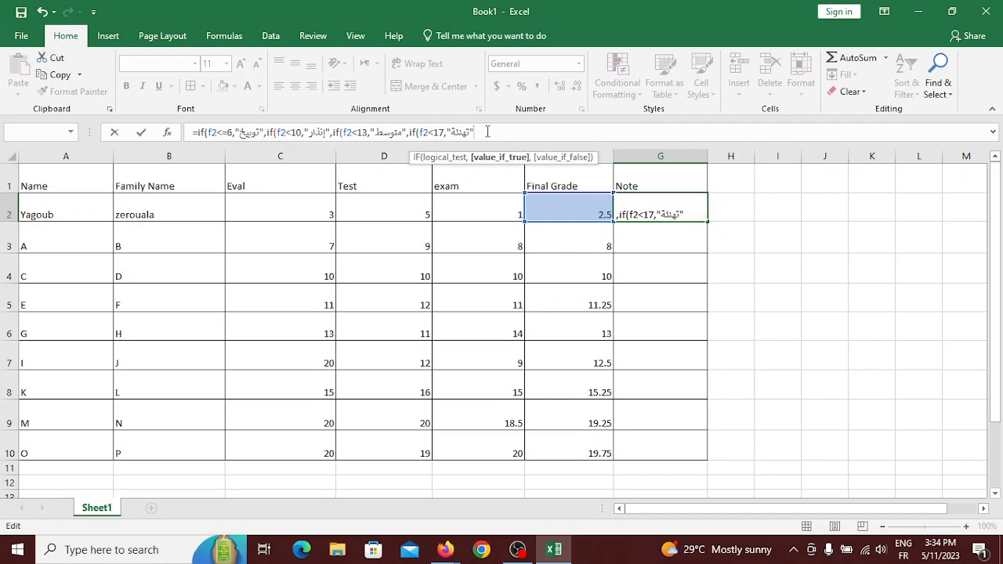
type(",")
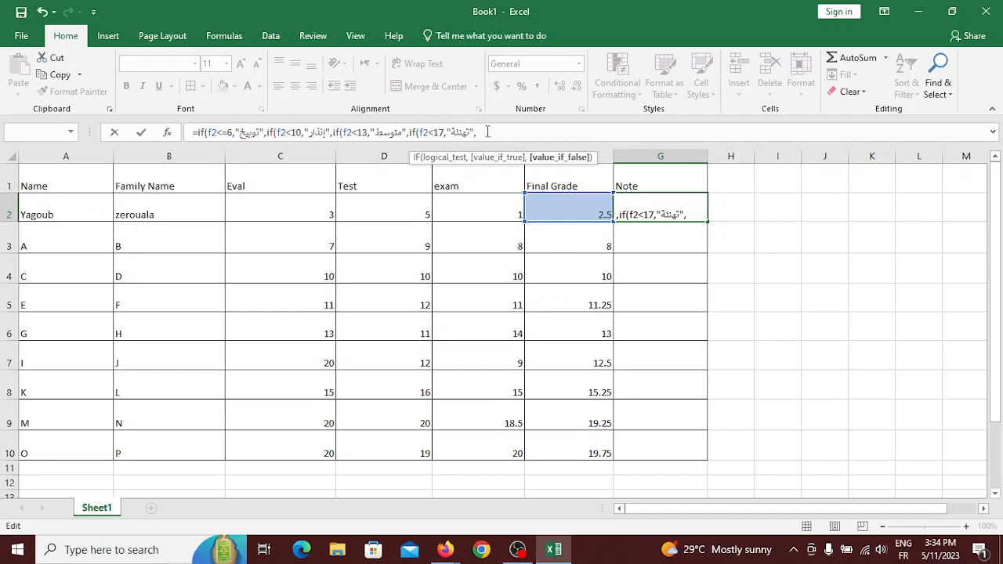
type("\"\"")
key("alt+shift")
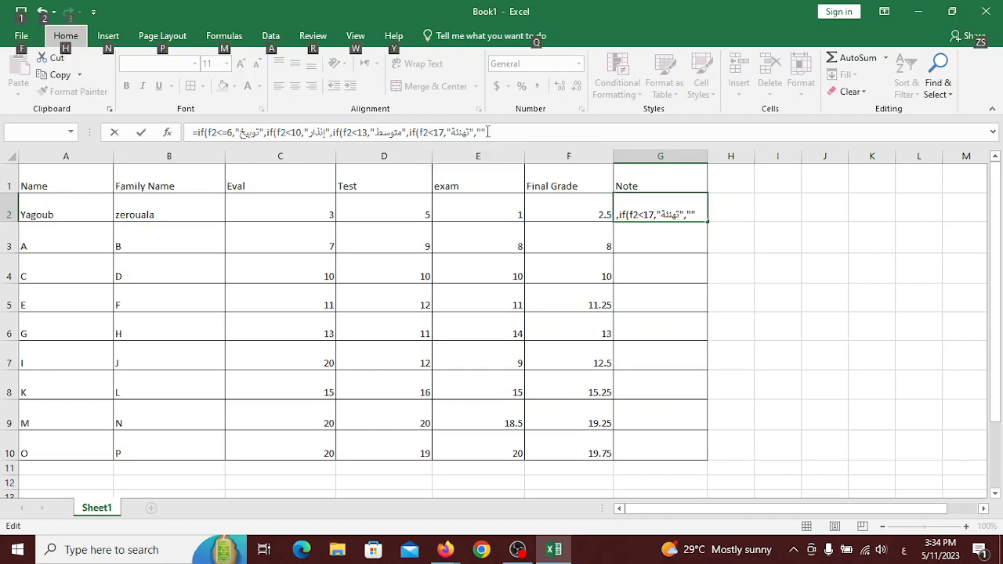
Type إمتياز as the final fallback, close the four parentheses and enter the G2 formula.
key("y")
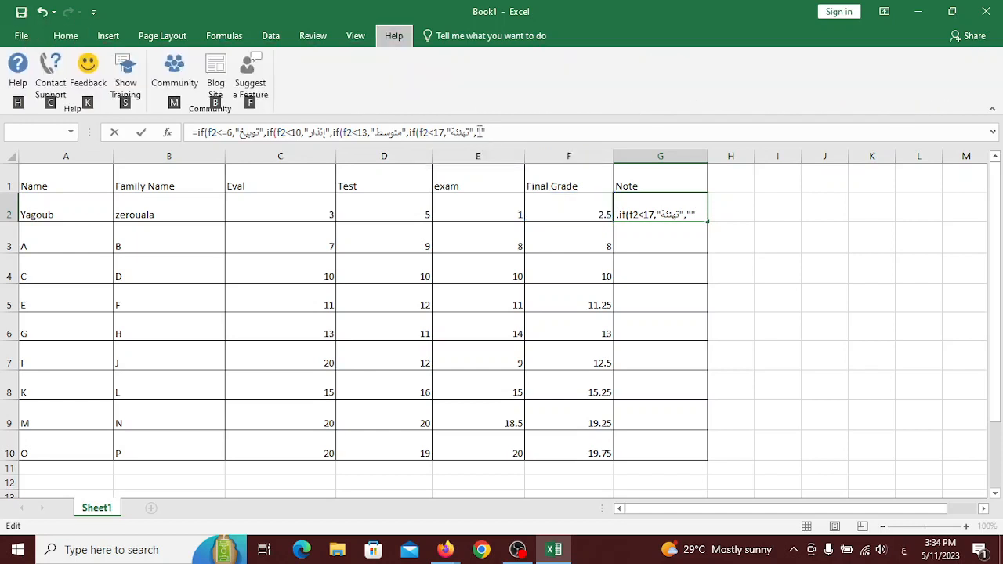
left_click(480, 131)
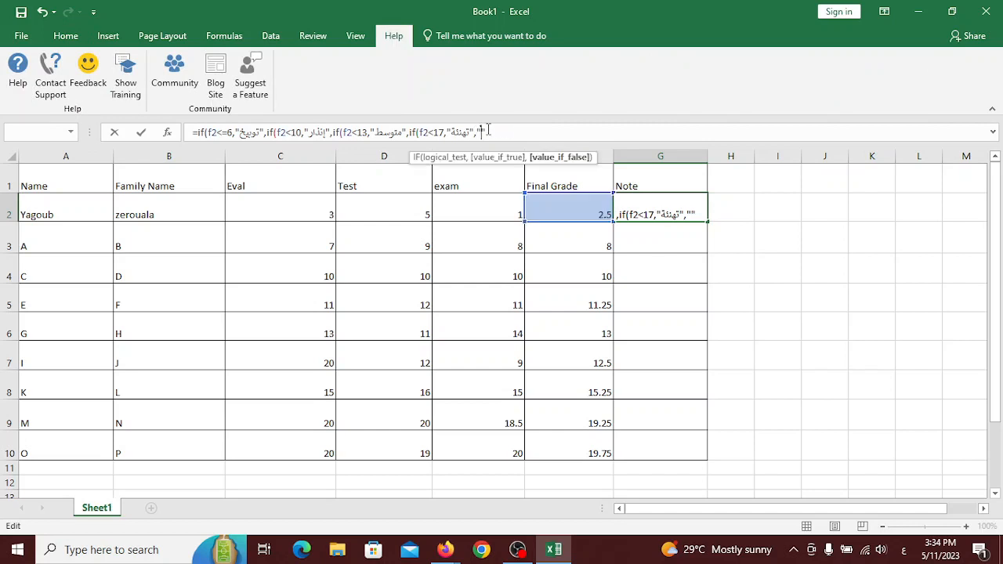
type("أمتياز")
key("alt+shift")
left_click(519, 132)
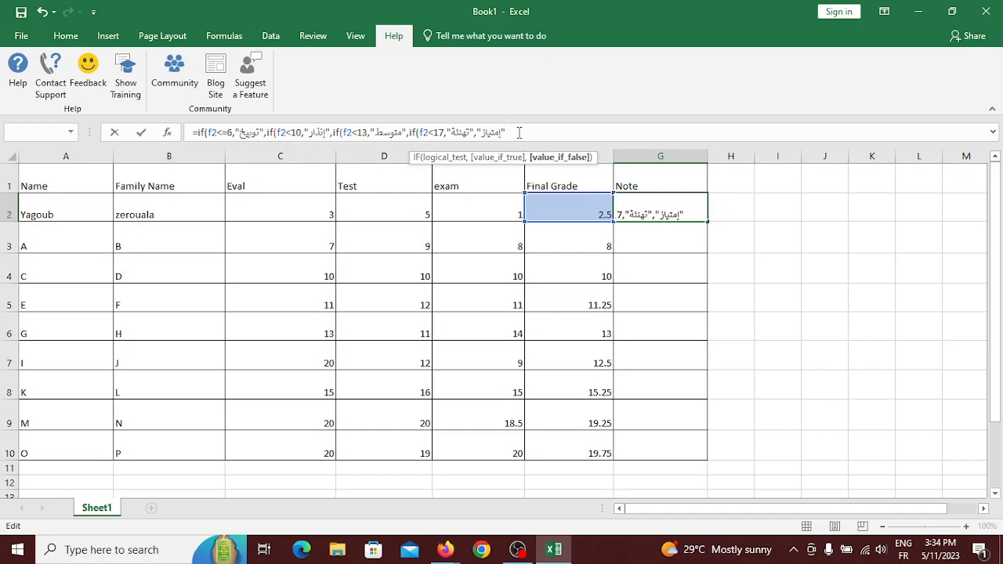
type(")")
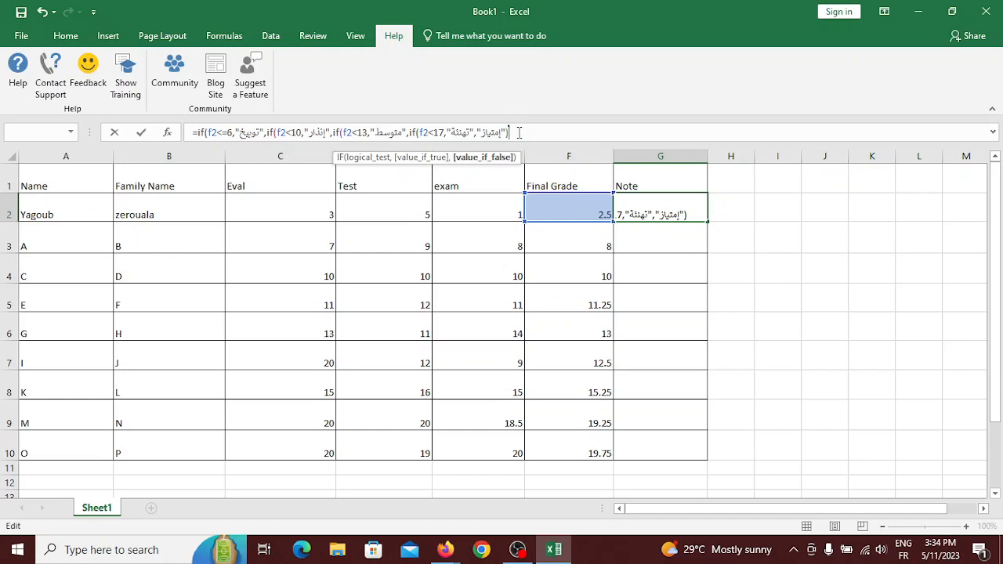
type(")")
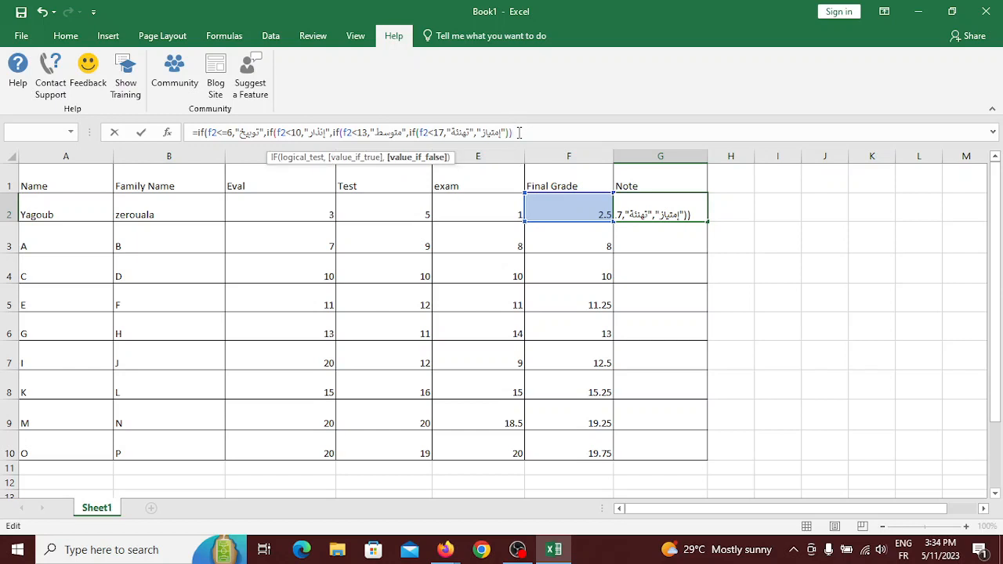
type("))")
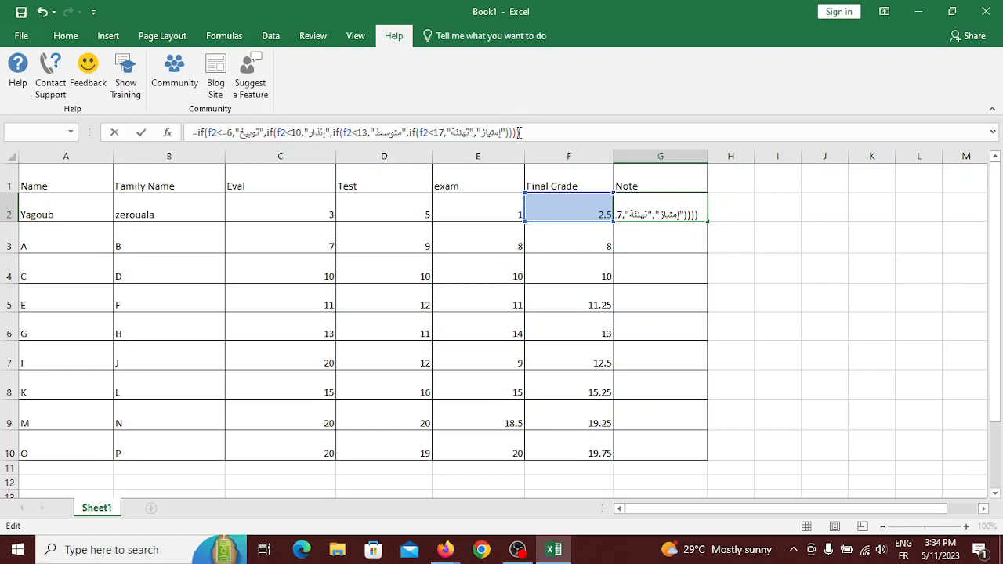
key("Return")
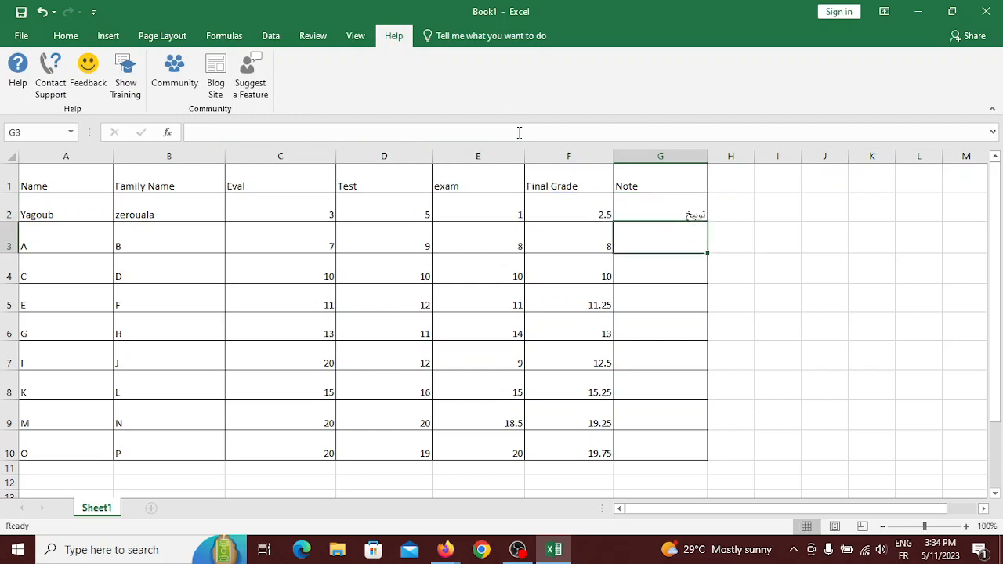
left_click(687, 207)
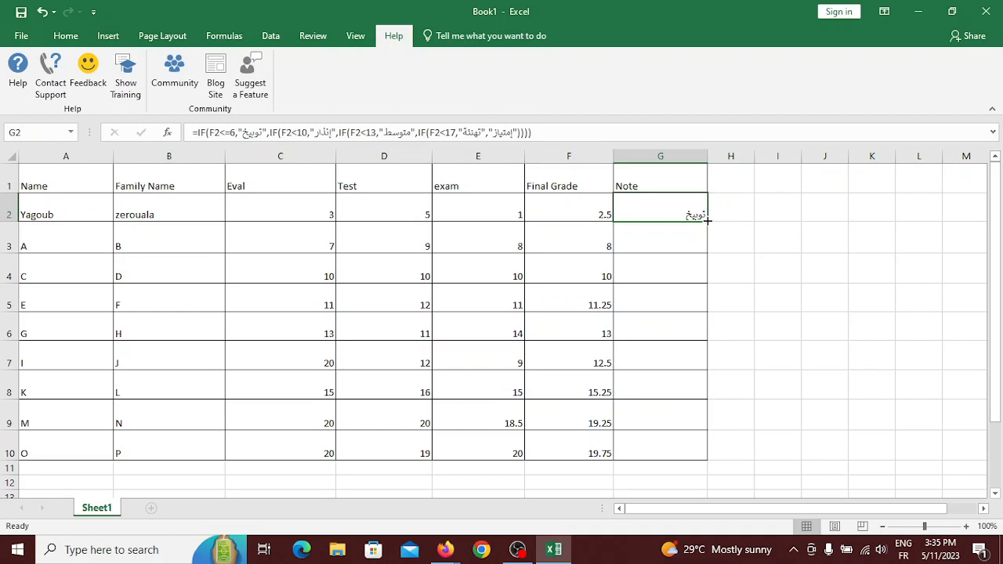
Fill G2's Note formula down to G10, then reselect G2 to inspect it.
left_click_drag(707, 221, 715, 460)
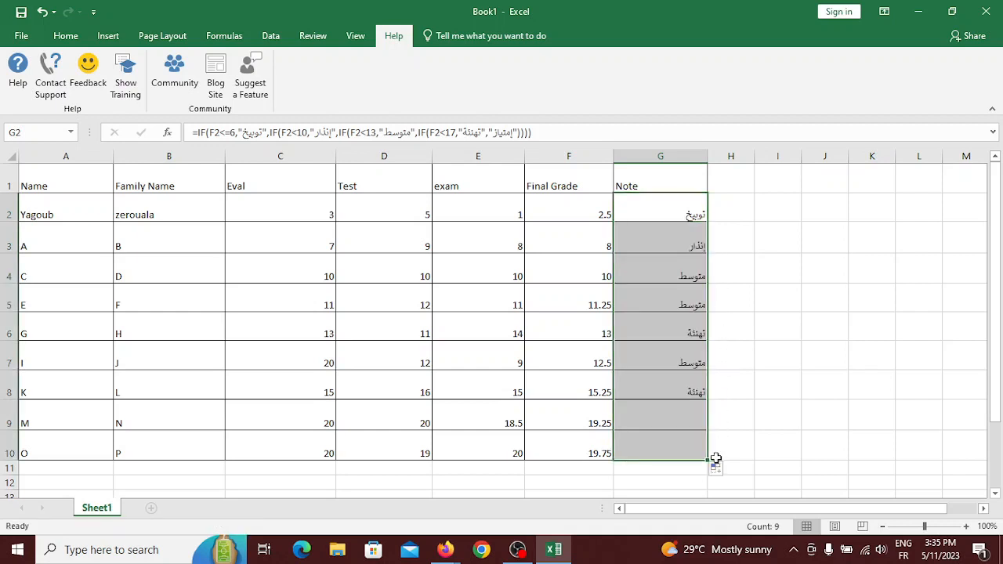
left_click(800, 388)
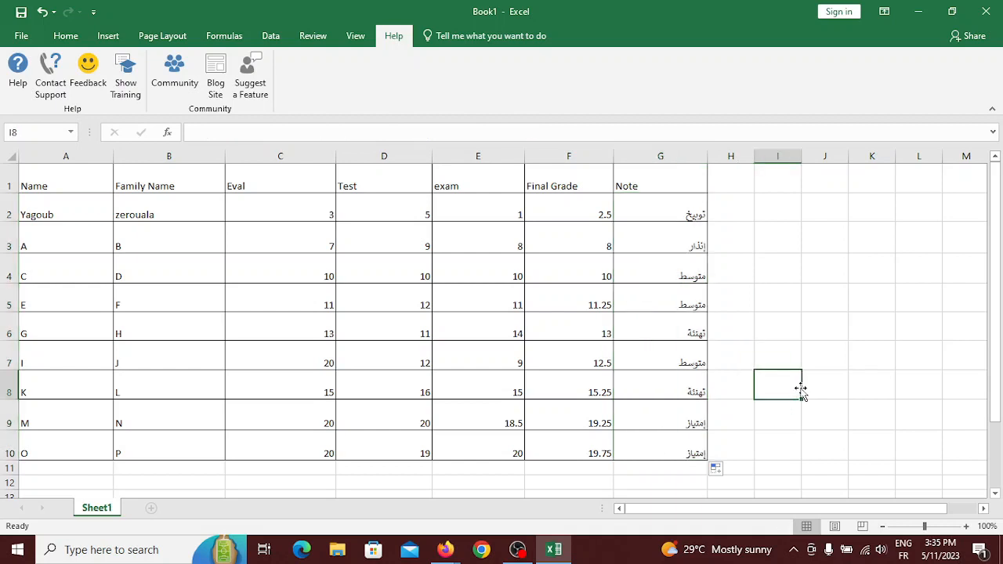
left_click(675, 204)
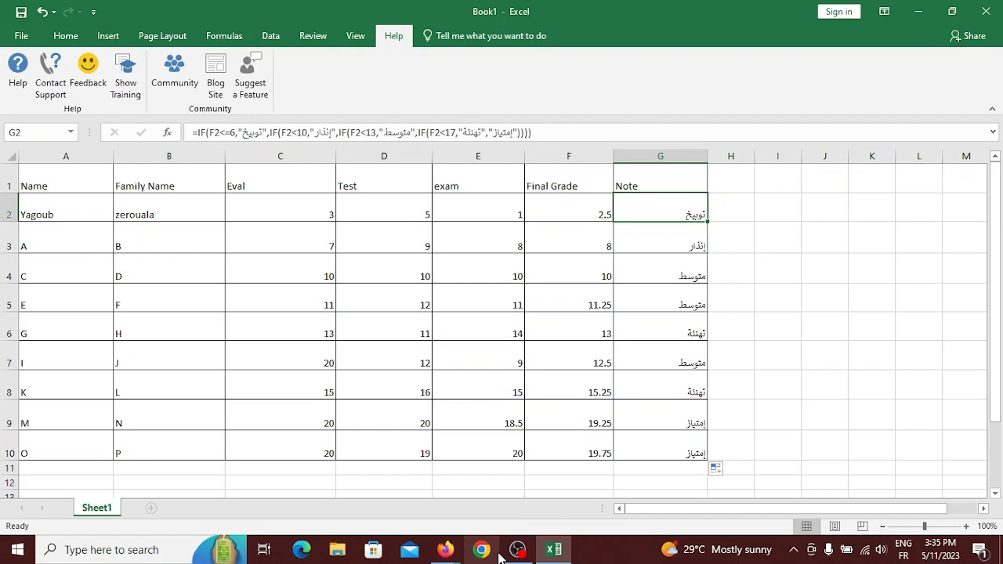
Insert commas after F2<17 and between the last two results, then commit G2's formula.
left_click(214, 133)
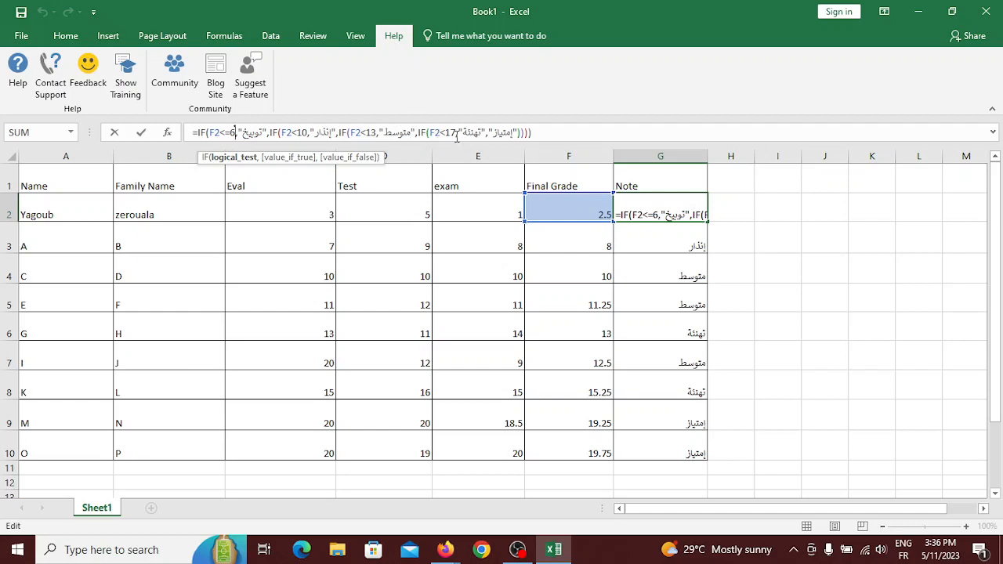
left_click(455, 134)
type(",")
left_click(487, 134)
type(",")
left_click(182, 235)
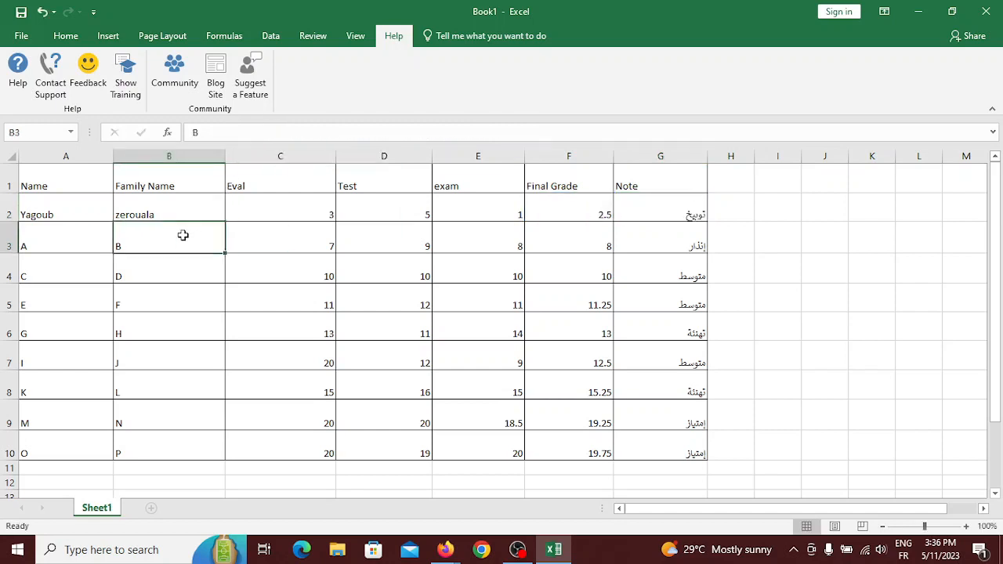
left_click(678, 256)
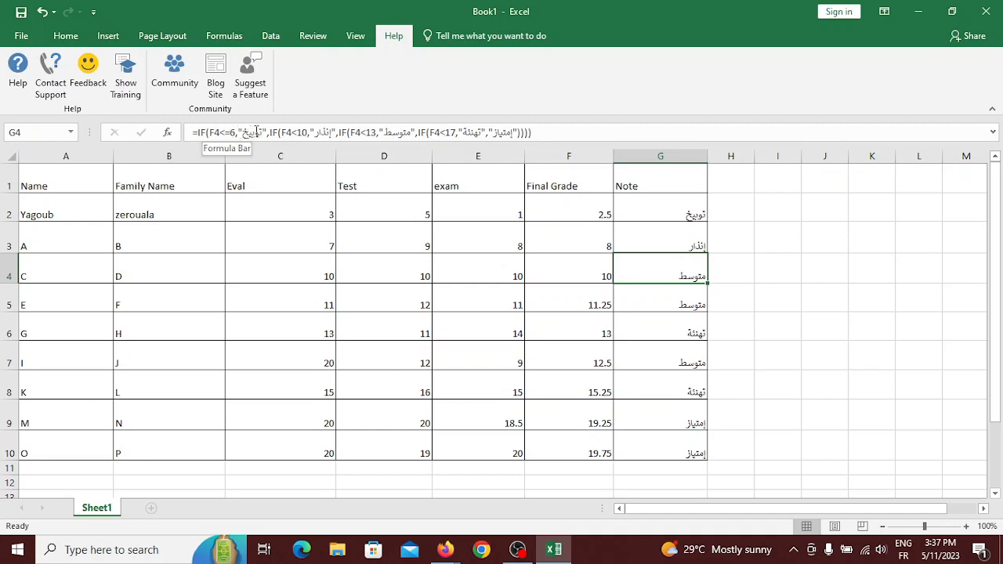
left_click(637, 211)
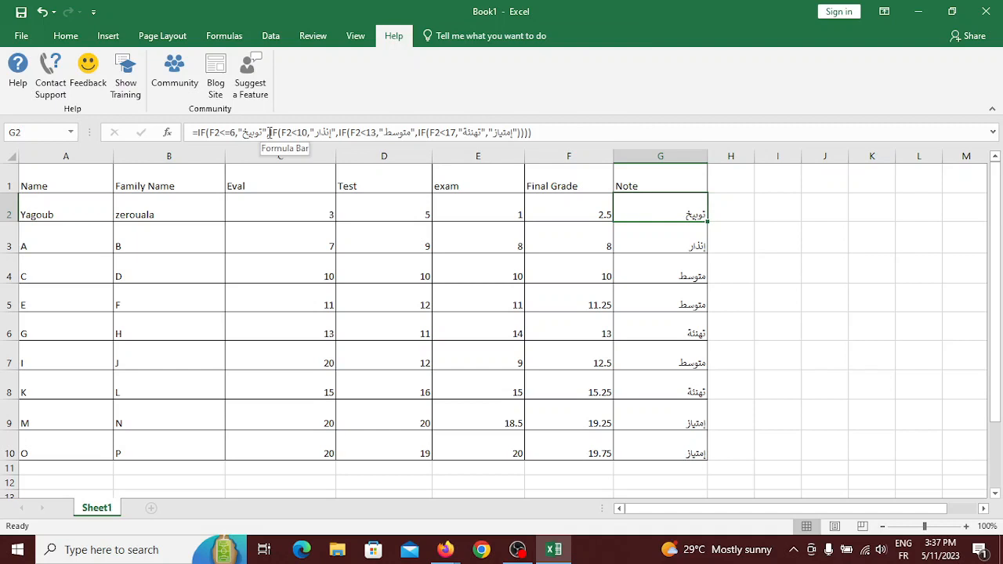
left_click_drag(267, 133, 533, 131)
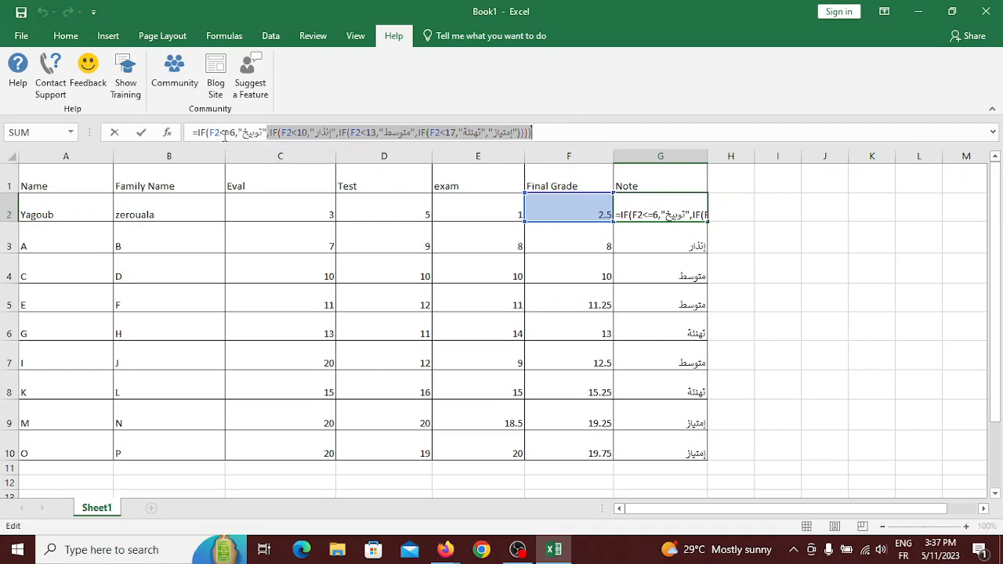
left_click(645, 217)
key("Return")
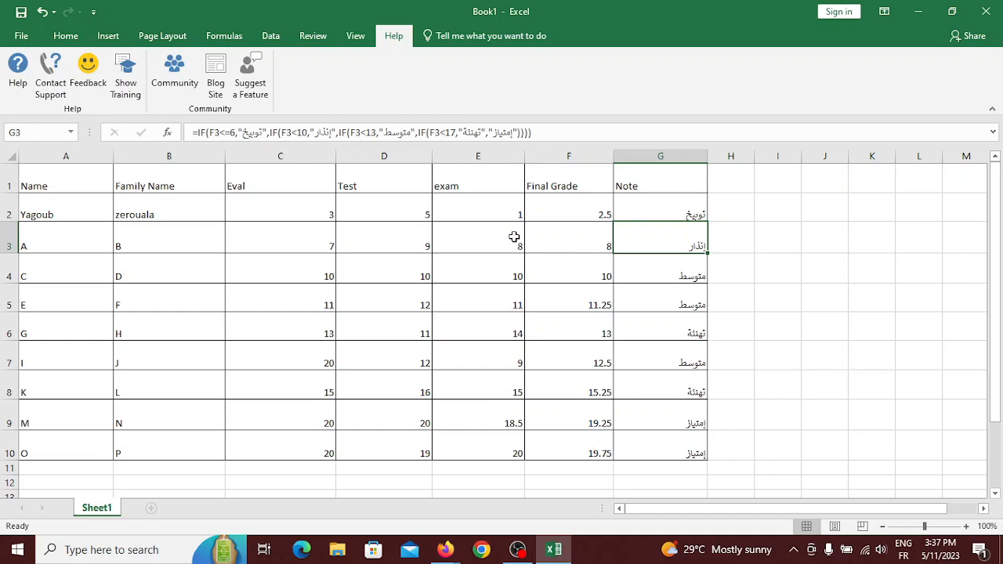
left_click(586, 201)
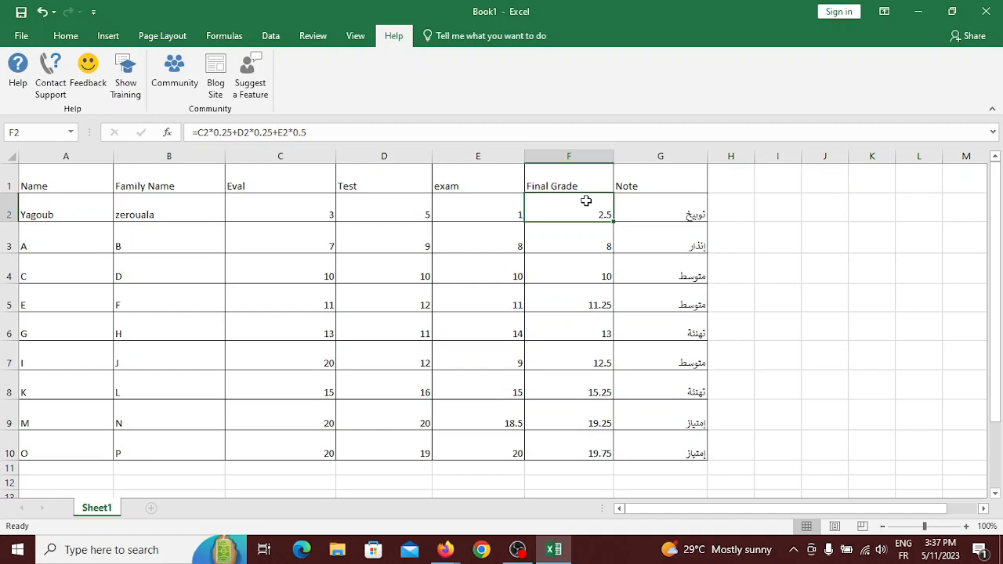
left_click(546, 281)
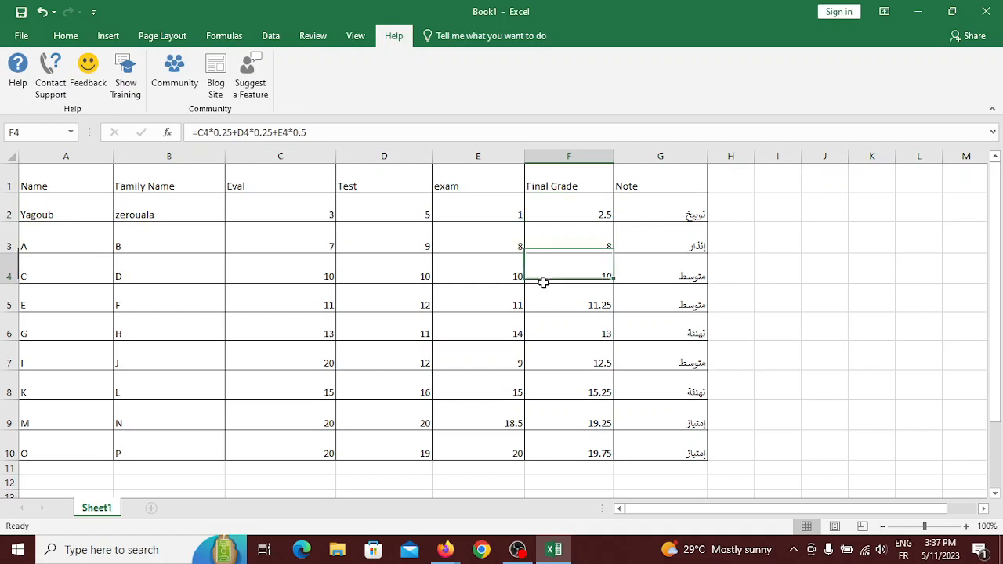
left_click(669, 224)
left_click(672, 274)
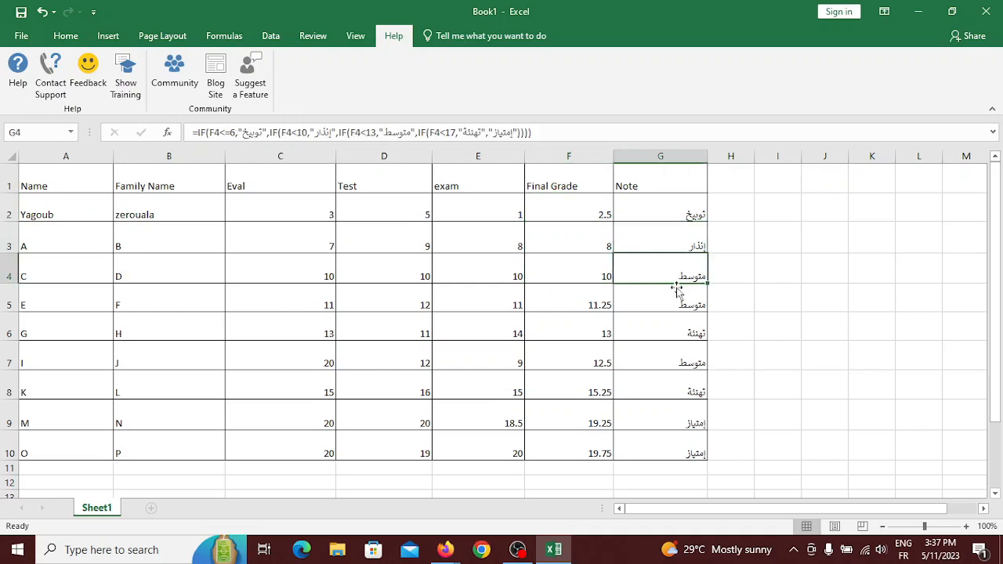
left_click(676, 307)
left_click(677, 335)
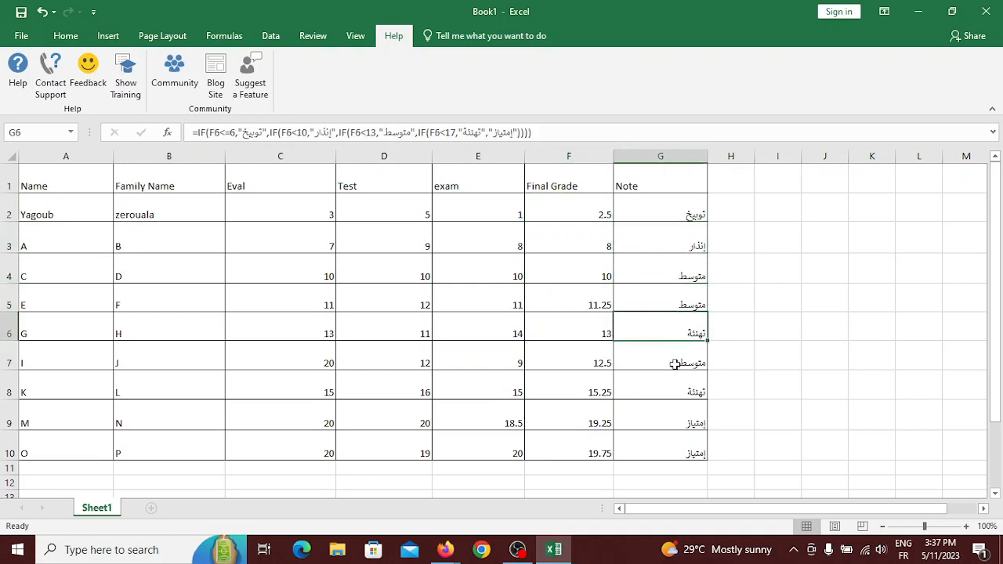
left_click(675, 364)
left_click(666, 392)
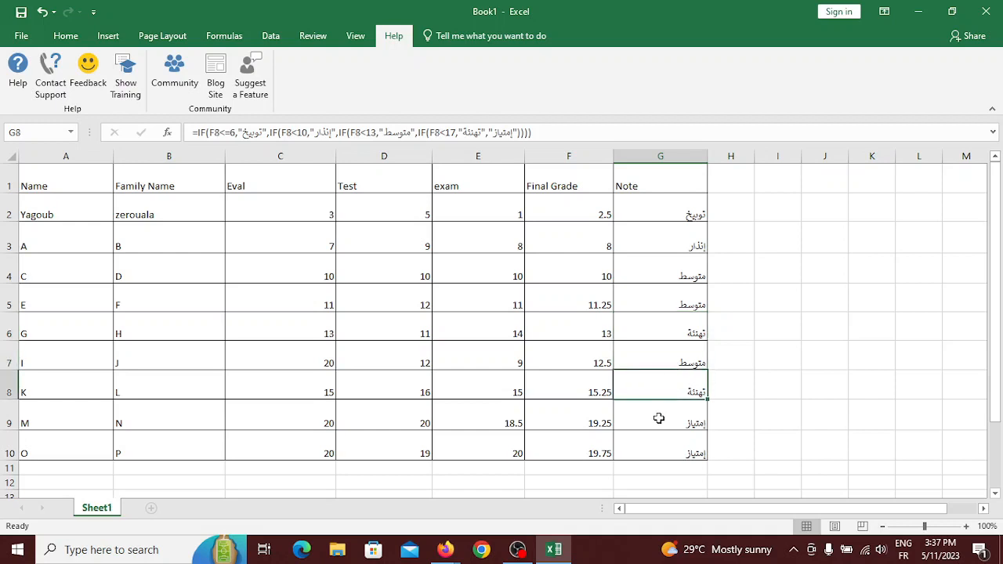
left_click(658, 419)
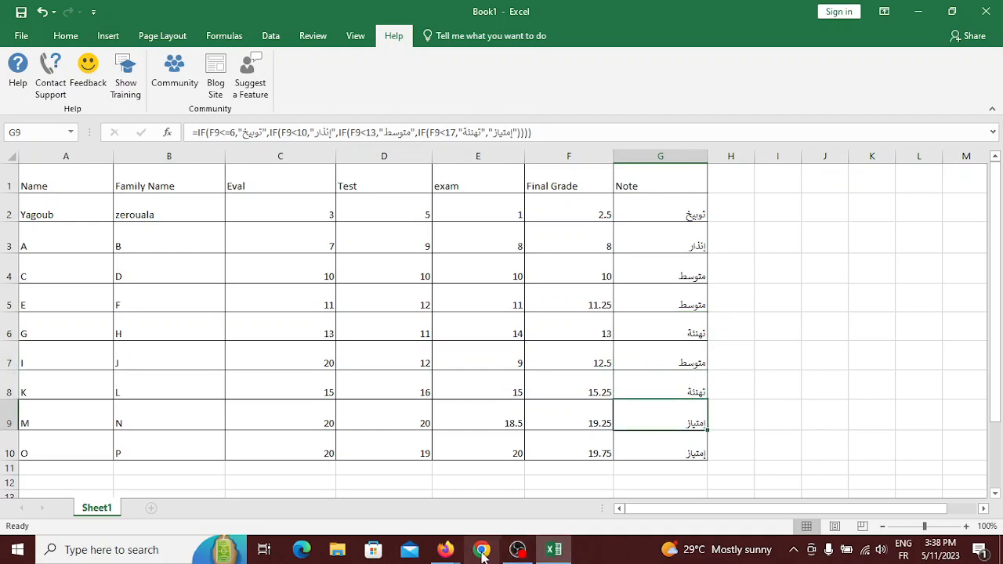
Bring the Meet call forward, dismiss the screen-sharing notice, and open the in-call chat.
mouse_move(445, 550)
left_click(392, 484)
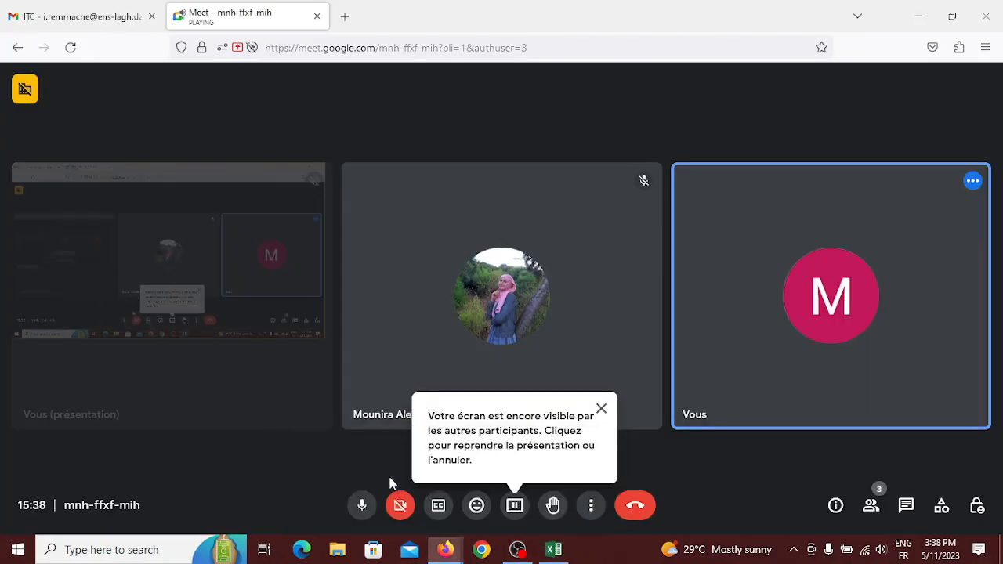
left_click(601, 409)
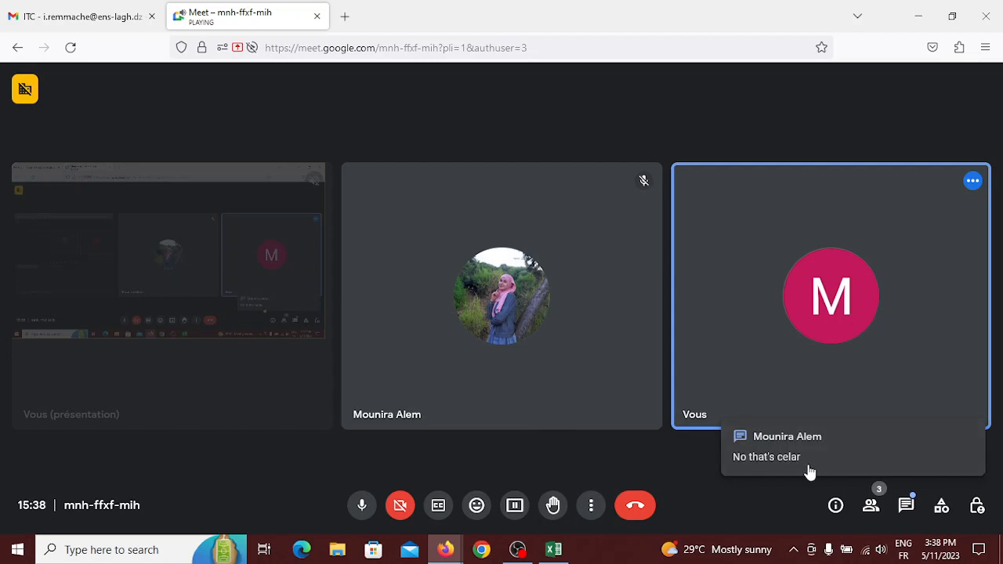
left_click(809, 473)
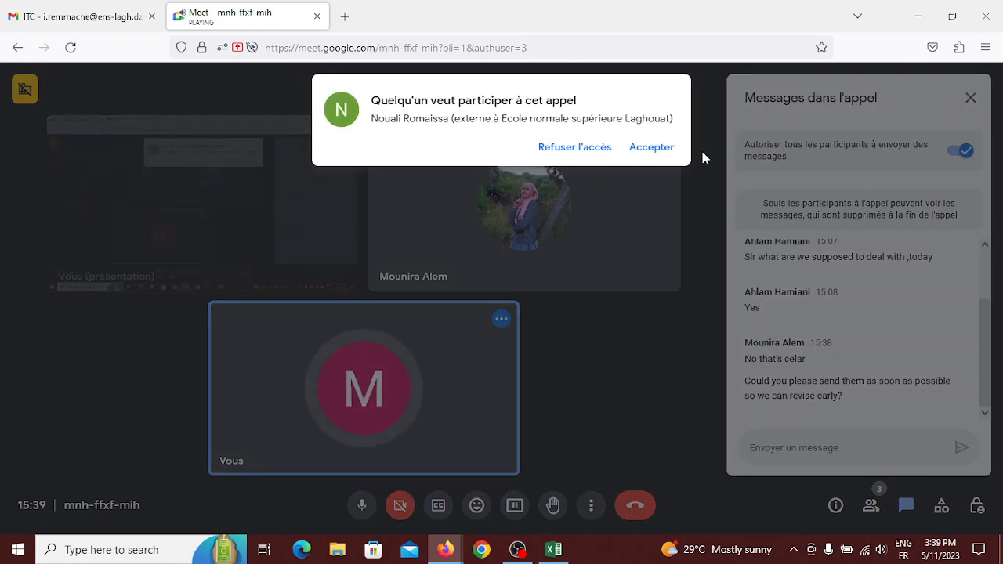
Admit the waiting participant and close the 'Messages dans l'appel' panel.
left_click(659, 150)
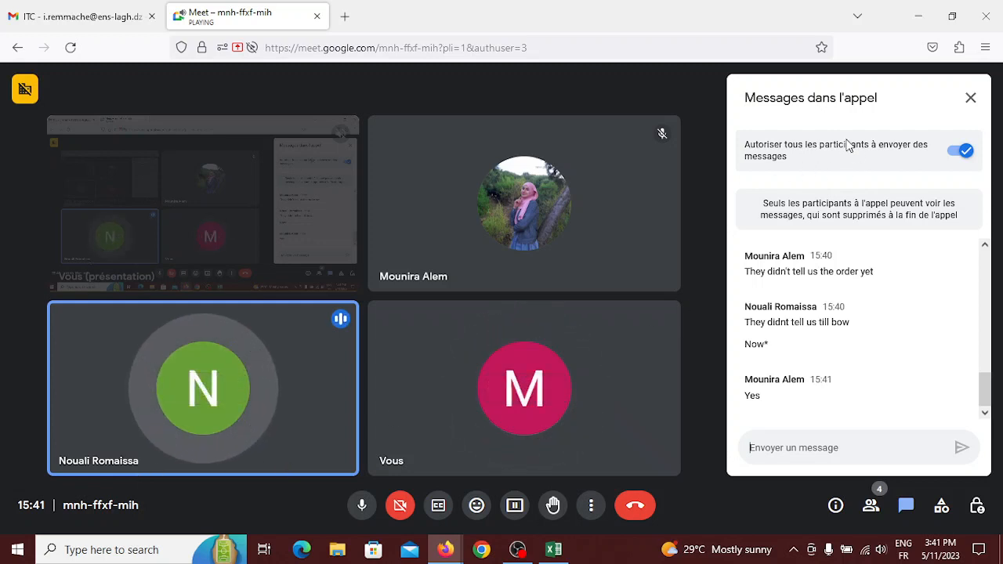
left_click(963, 101)
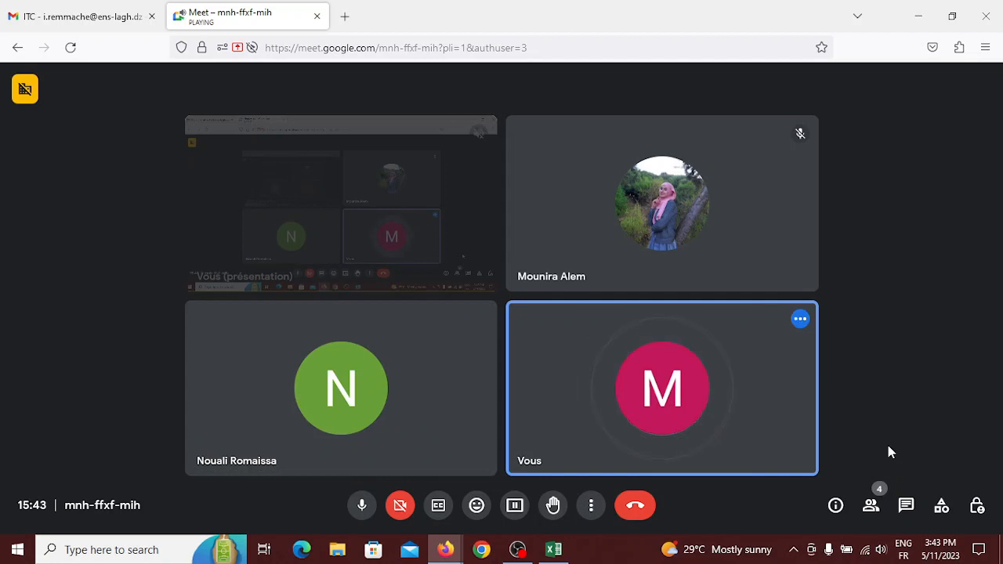
mouse_move(757, 449)
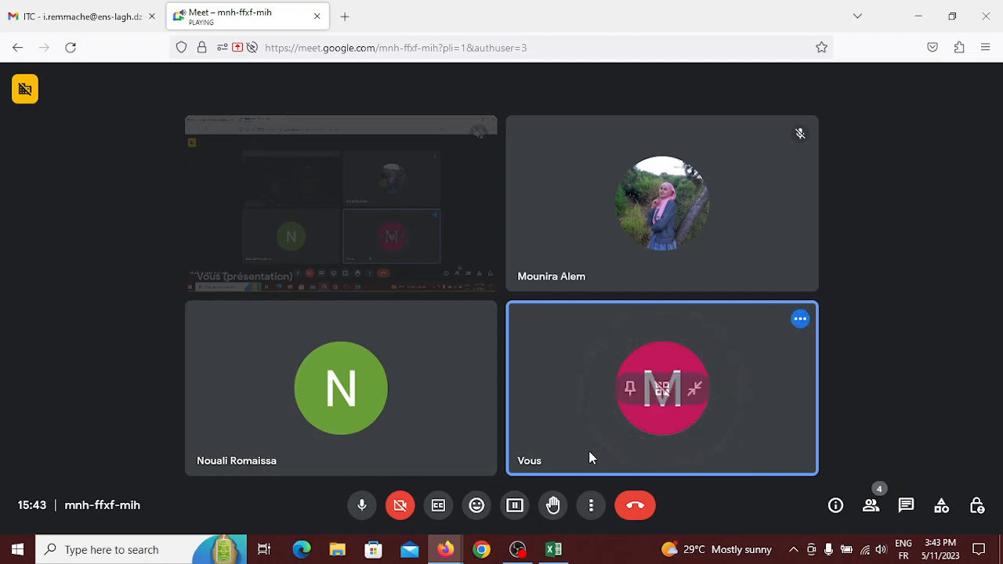
Hang up and choose 'Mettre fin à l'appel pour tout le monde'.
left_click(635, 506)
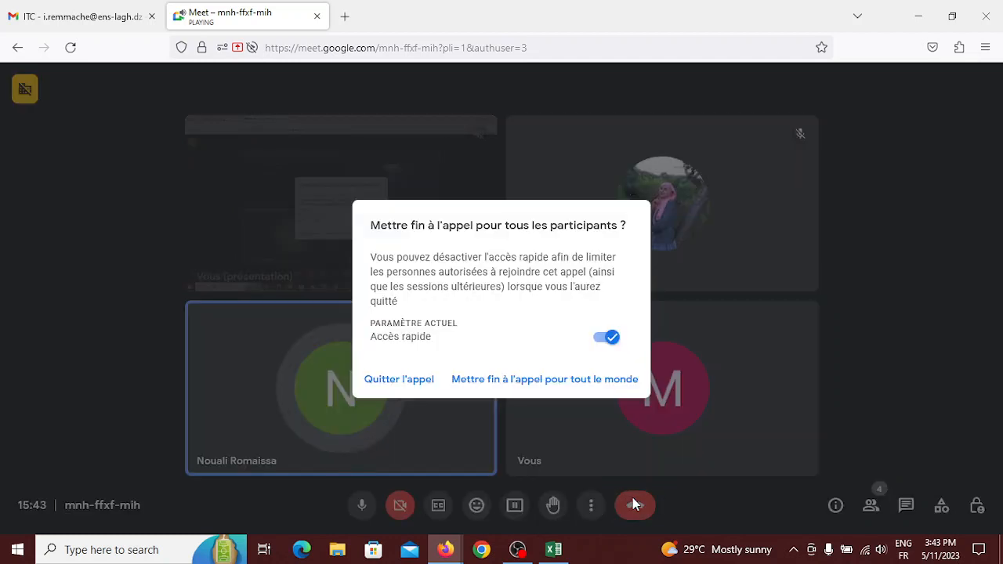
left_click(476, 377)
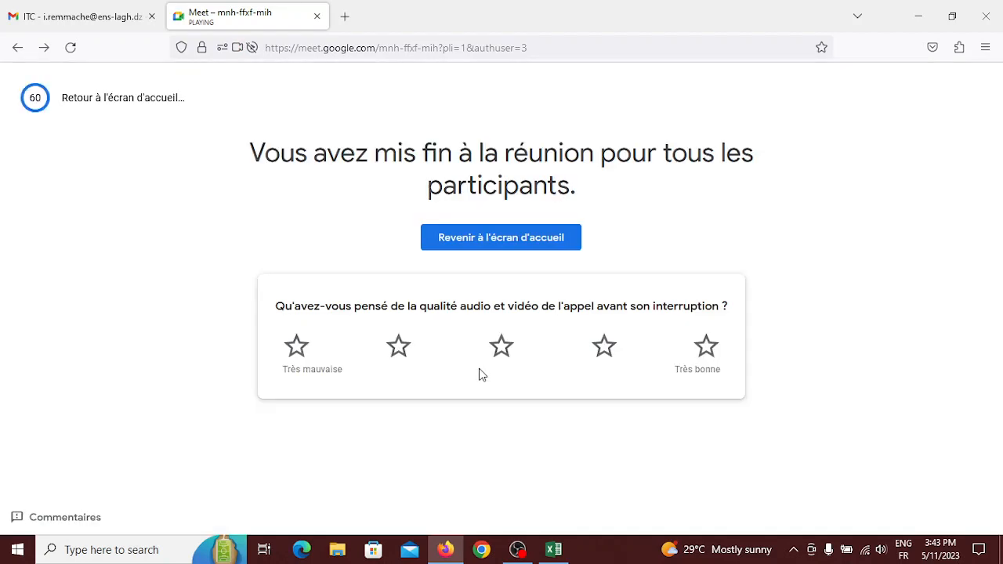